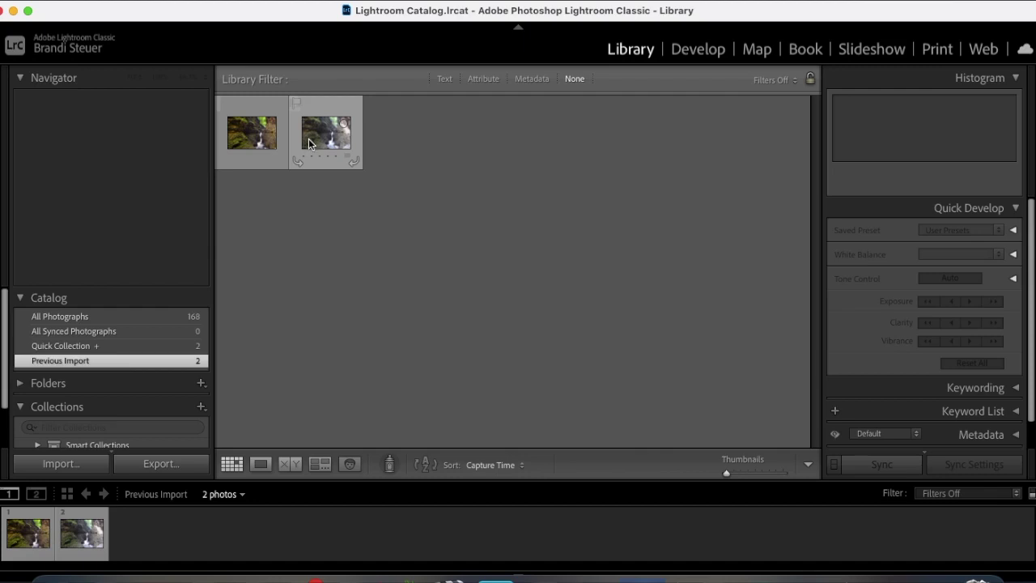
Select the waterfall photo DSC_0248-3.JPG in the Library grid and open it in Develop.
mouse_move(308, 144)
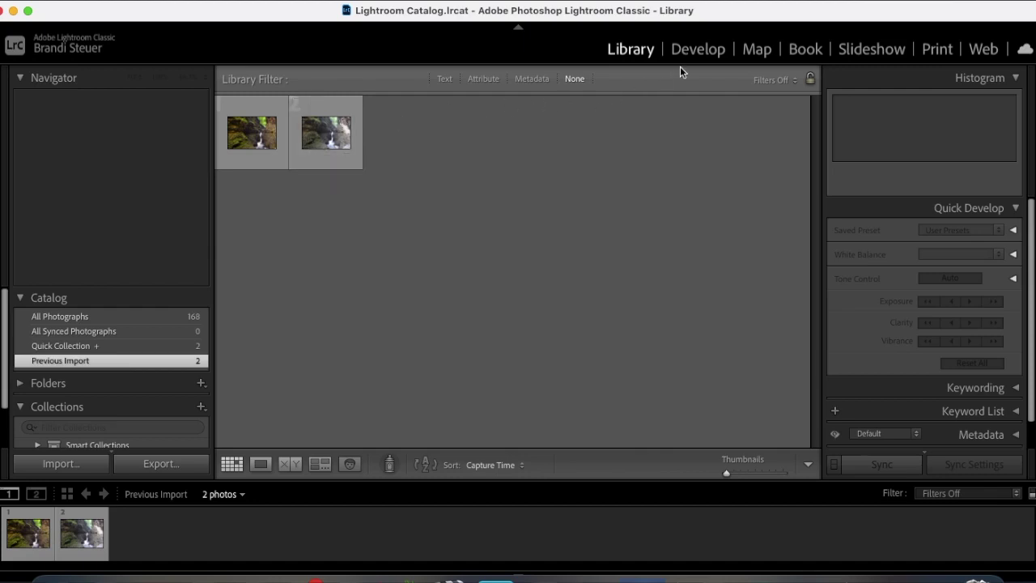
click(320, 142)
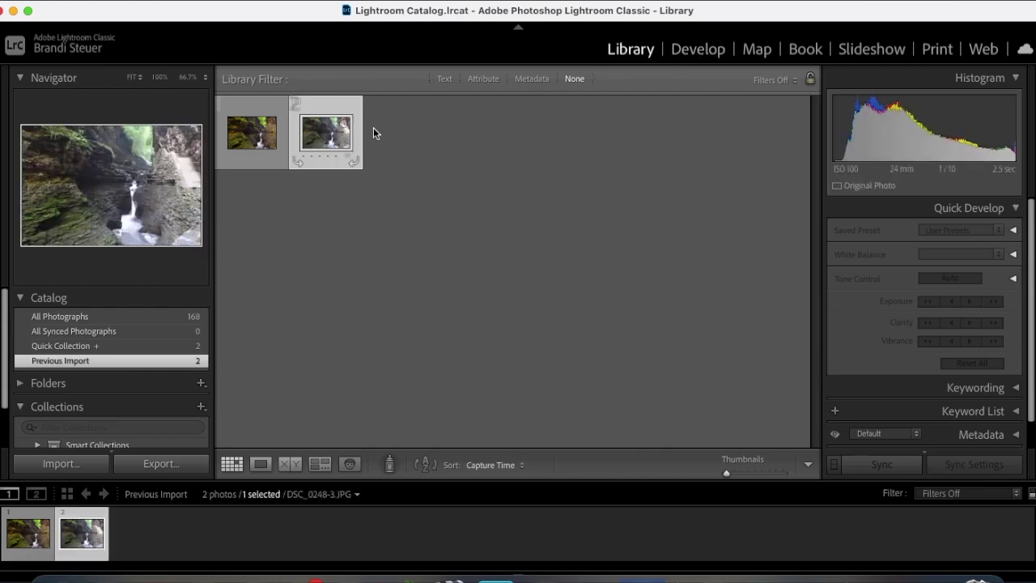
click(700, 50)
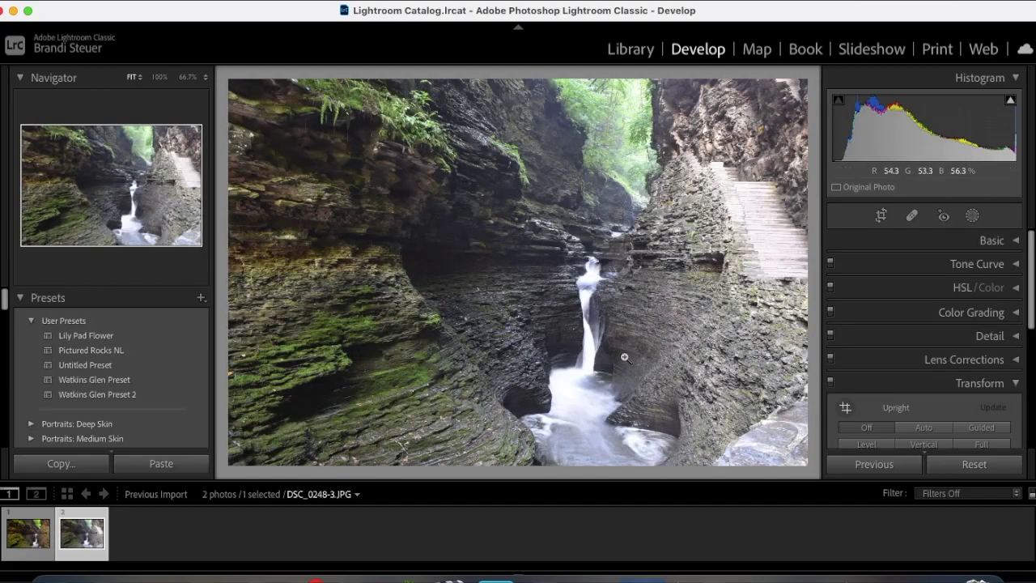
Enable chromatic aberration removal and the Nikon AF-S NIKKOR 14-24mm f/2.8G ED lens profile.
click(1015, 382)
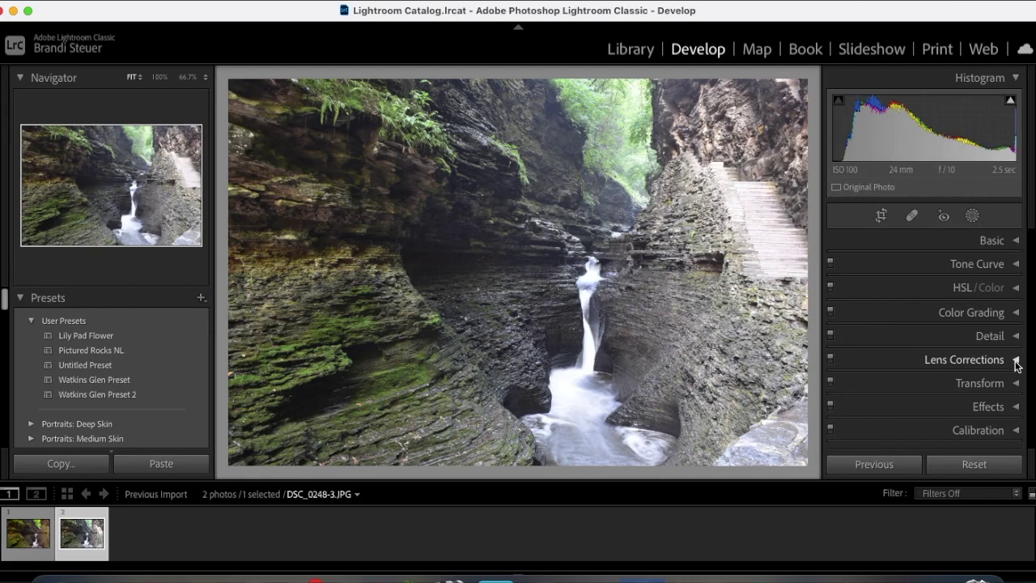
click(1015, 362)
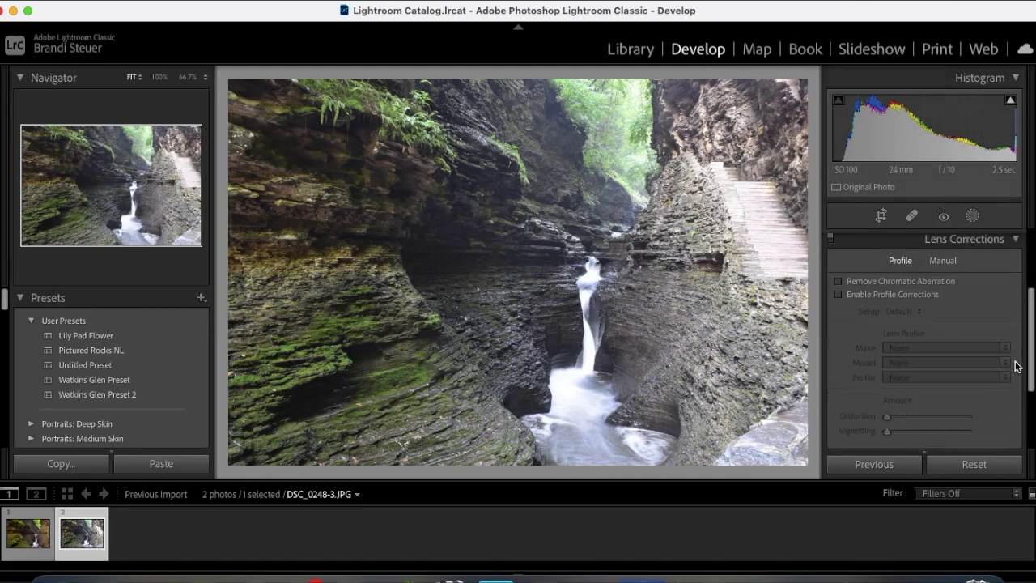
click(839, 282)
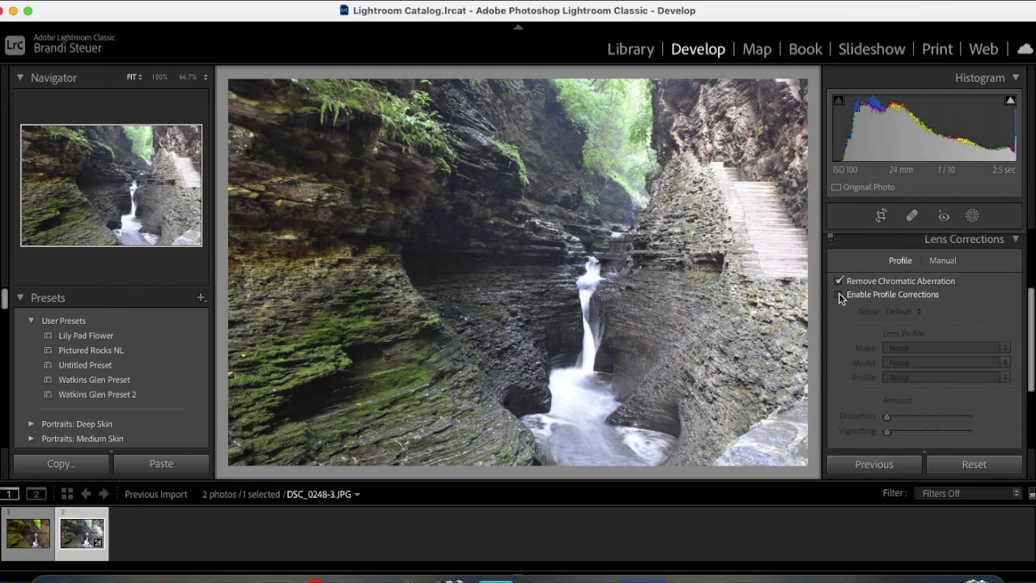
click(839, 295)
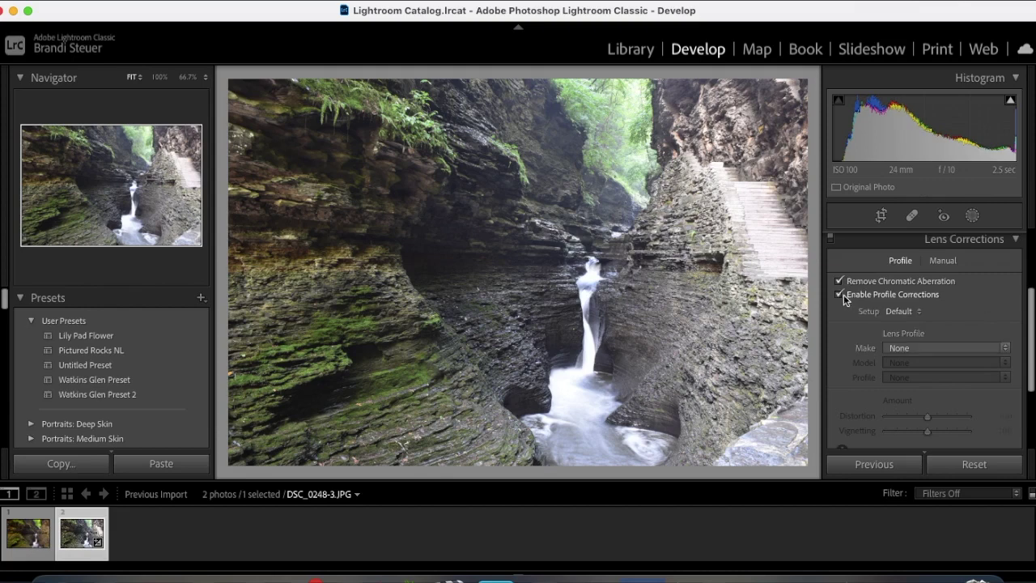
click(922, 350)
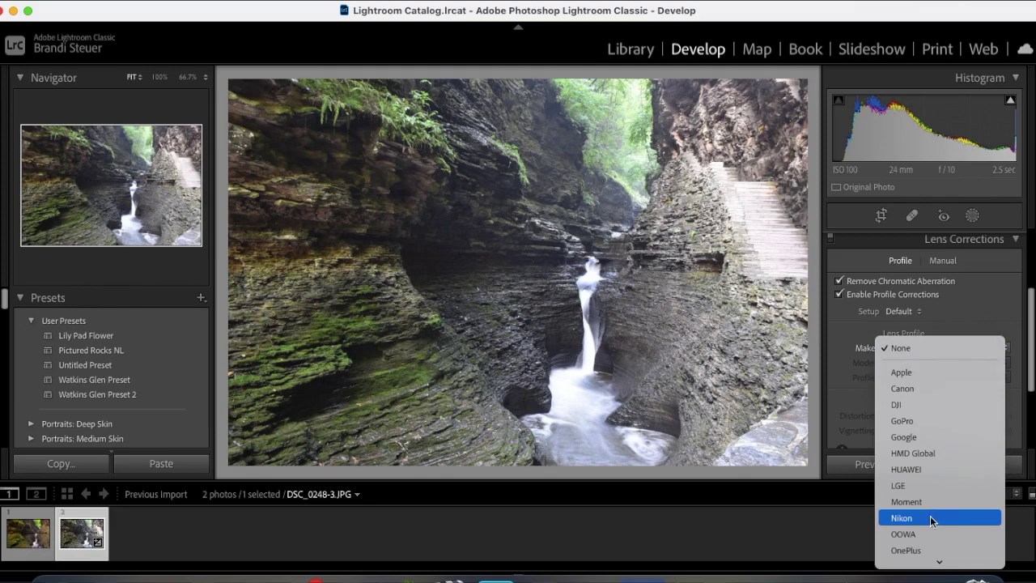
click(930, 516)
click(922, 363)
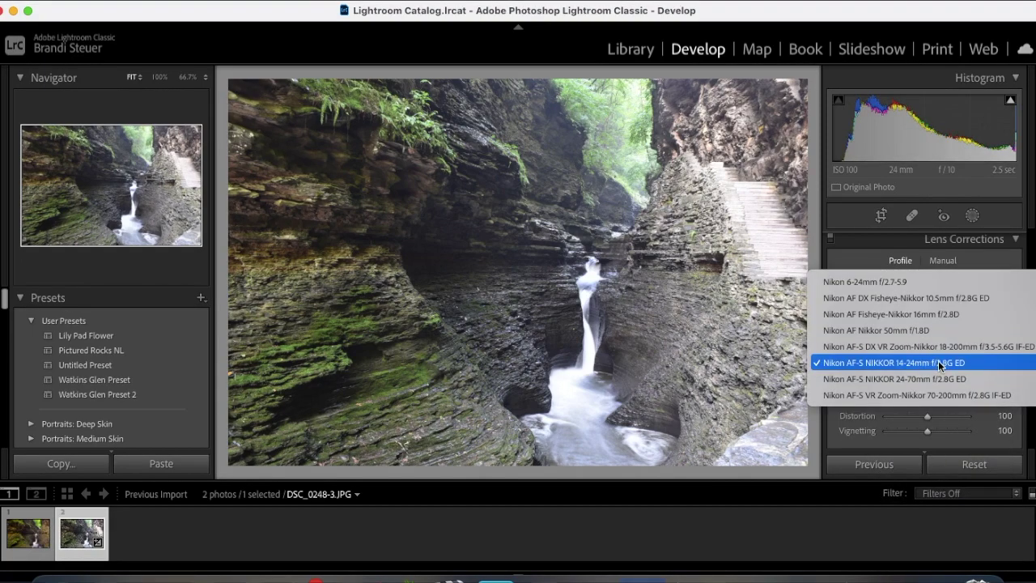
click(937, 362)
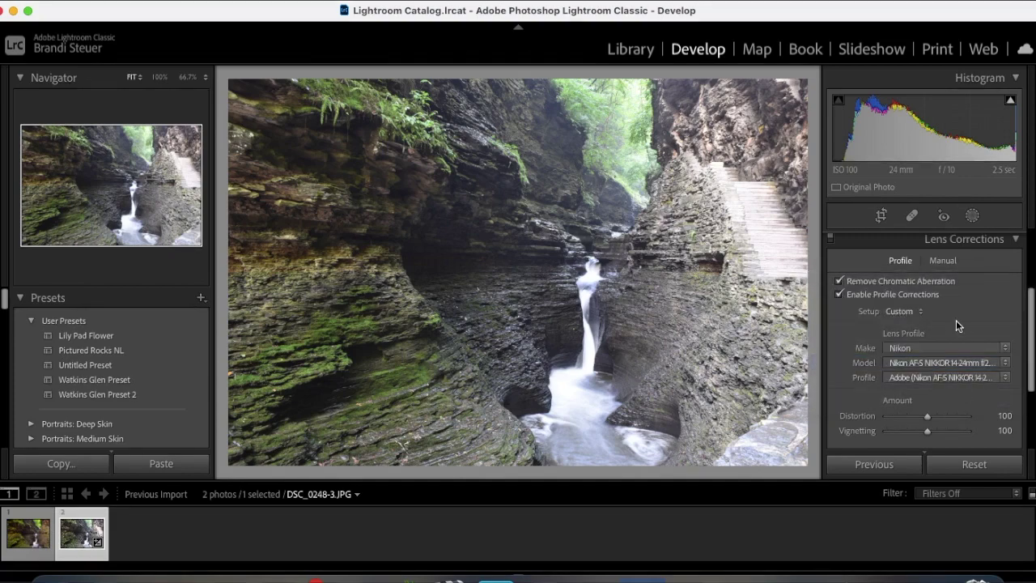
click(995, 241)
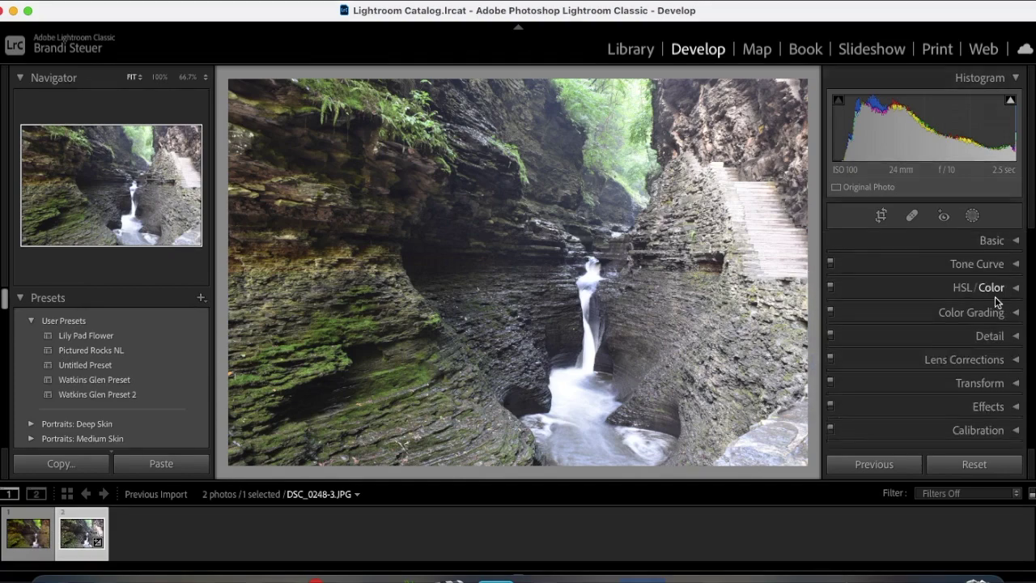
Crop in from the right at the Original aspect ratio and shift the photo up to exclude the stairs.
click(880, 216)
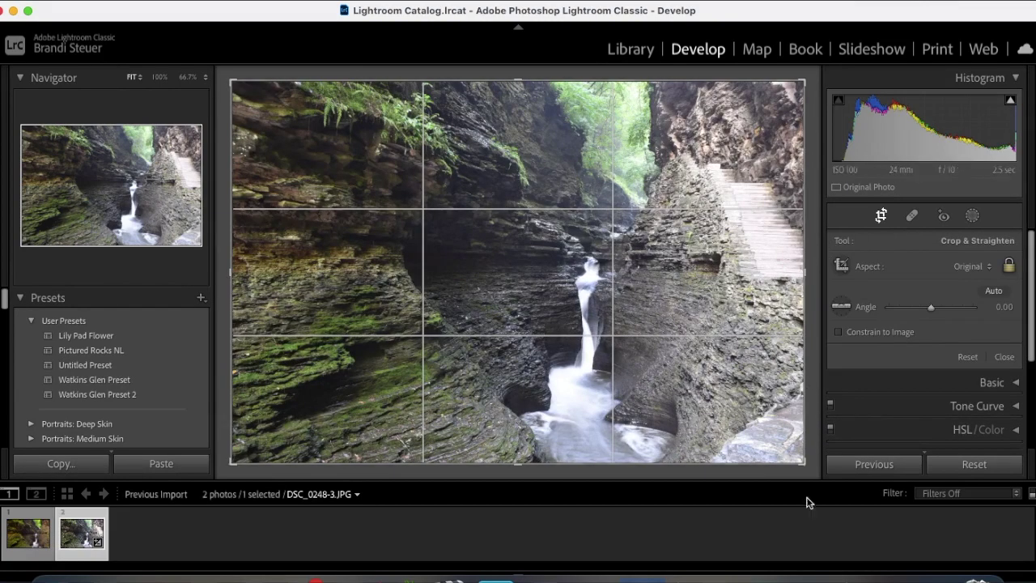
drag(797, 277, 777, 268)
click(972, 264)
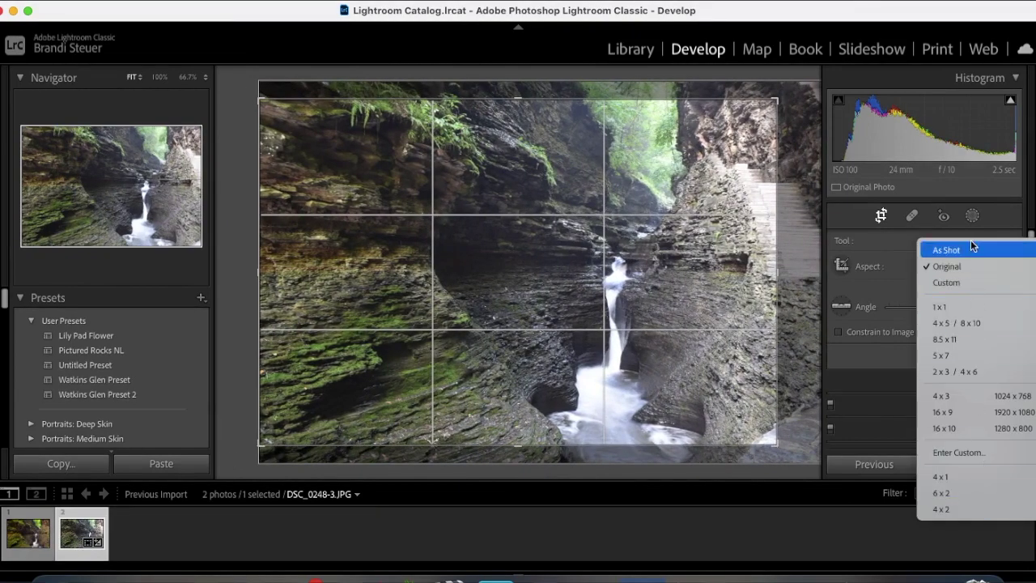
click(964, 263)
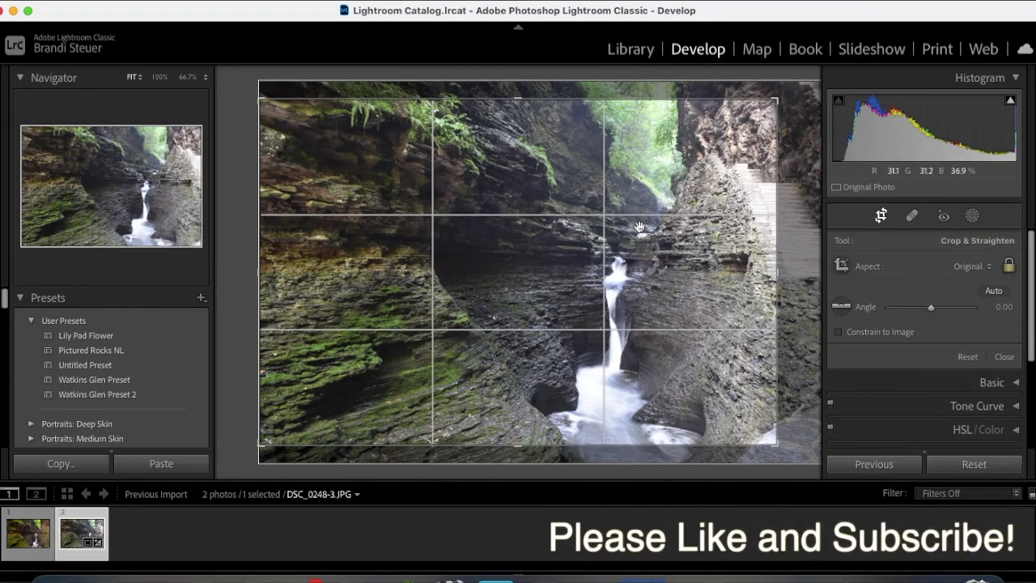
drag(639, 230, 641, 217)
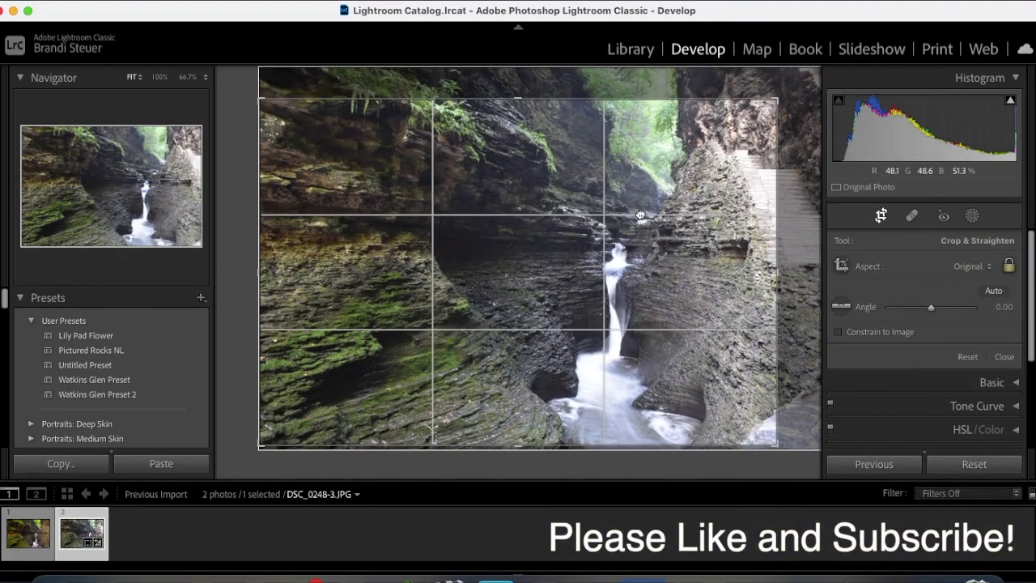
click(880, 217)
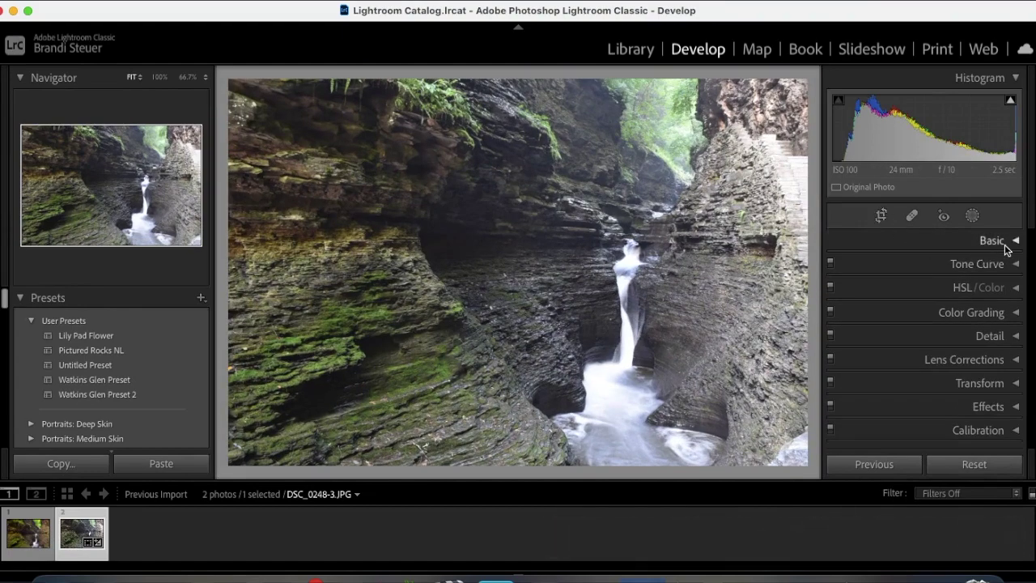
Set white balance to Auto, then adjust it to Temp +6 and Tint +3.
click(1003, 242)
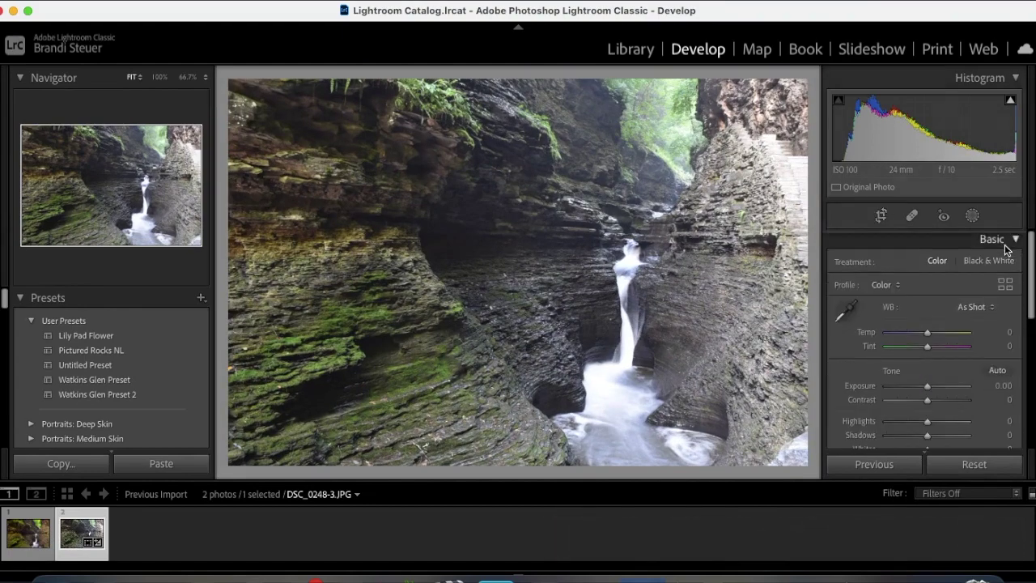
click(980, 307)
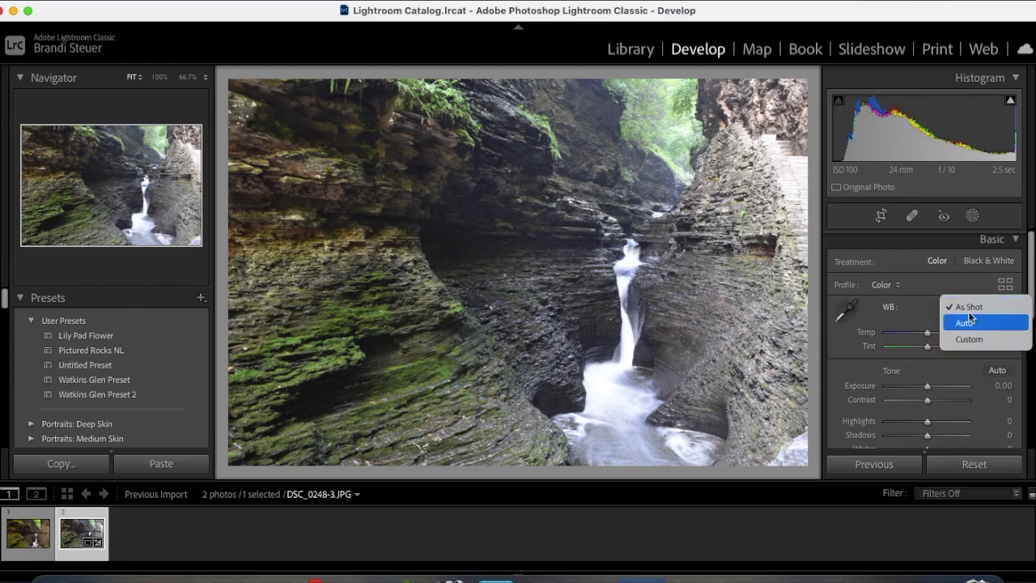
click(921, 312)
click(977, 309)
click(975, 323)
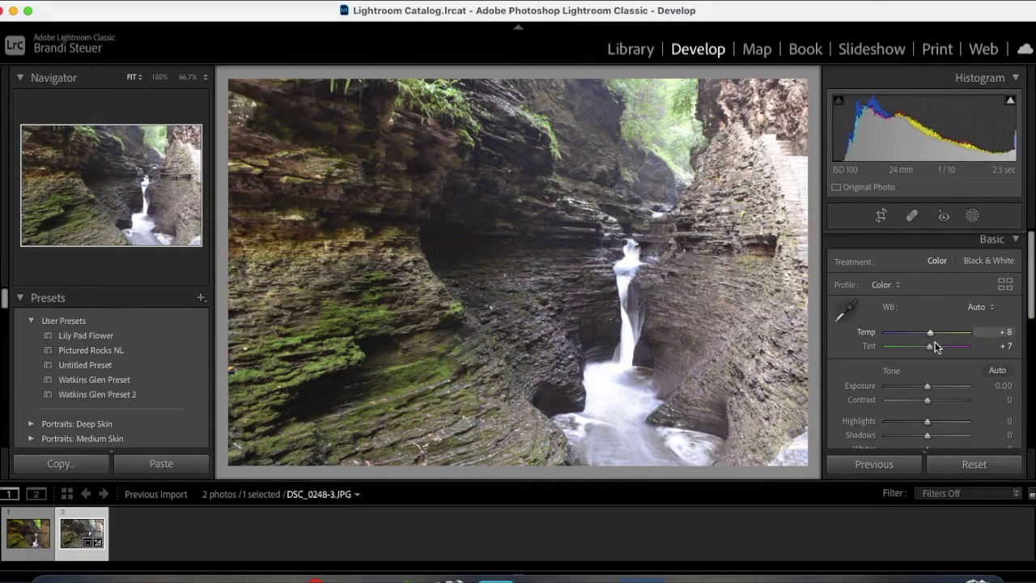
drag(930, 346, 928, 346)
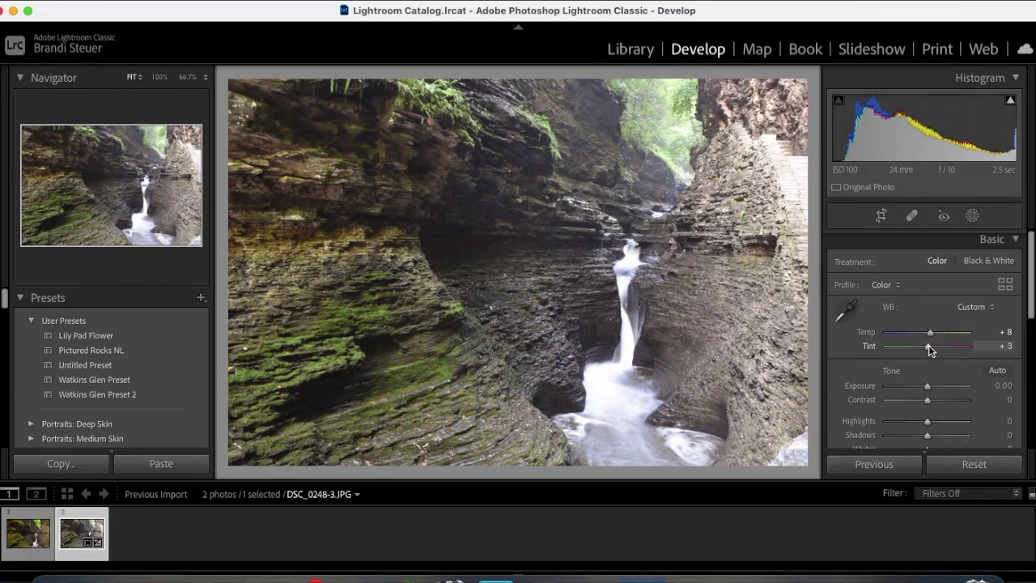
drag(930, 335, 929, 335)
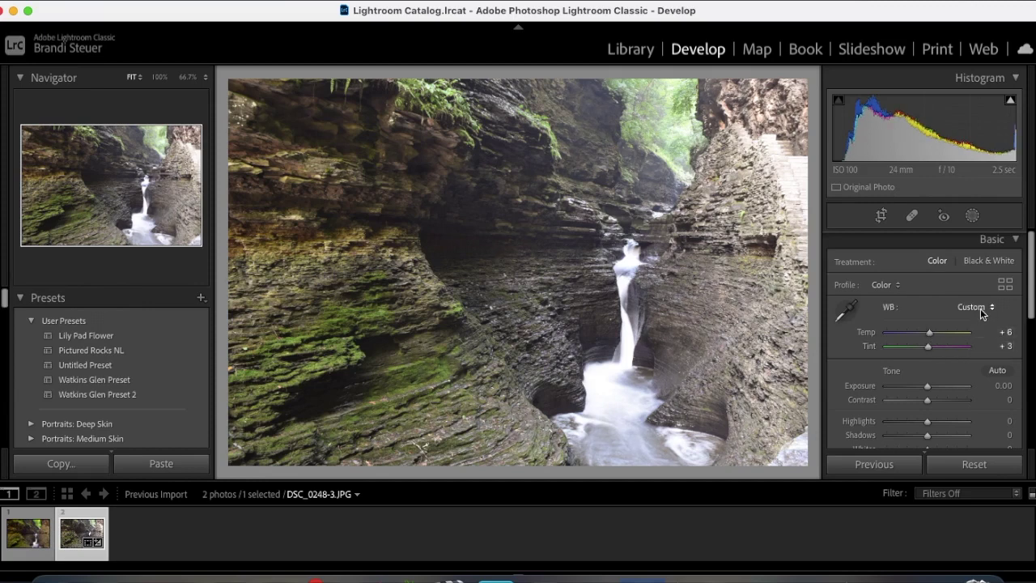
scroll(968, 365, down, 3)
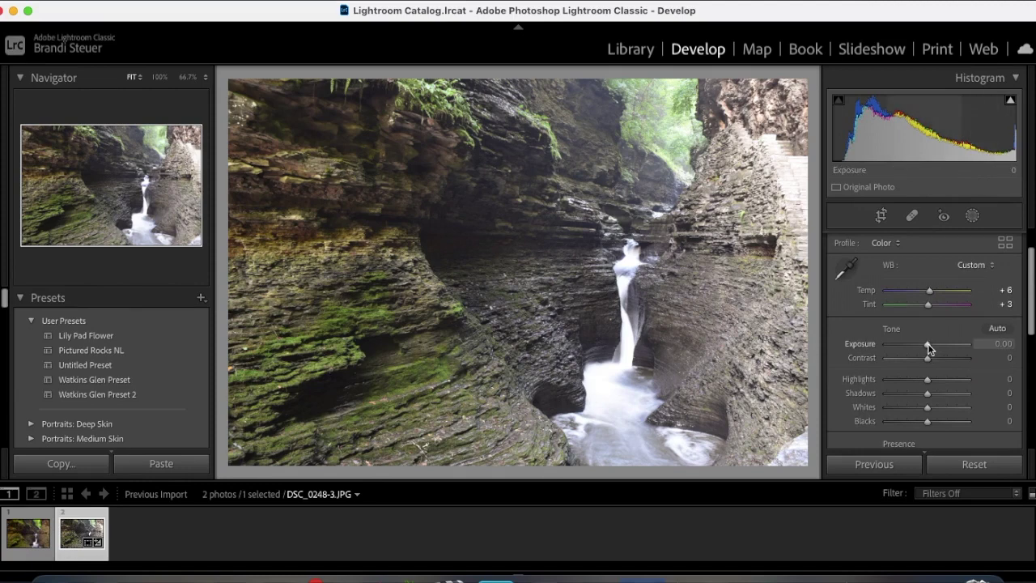
Keep Exposure at 0.00 and set Highlights −20, Shadows +11, Whites −21, Blacks +13.
mouse_move(928, 343)
mouse_down()
mouse_move(974, 343)
mouse_move(891, 351)
mouse_move(925, 352)
mouse_up()
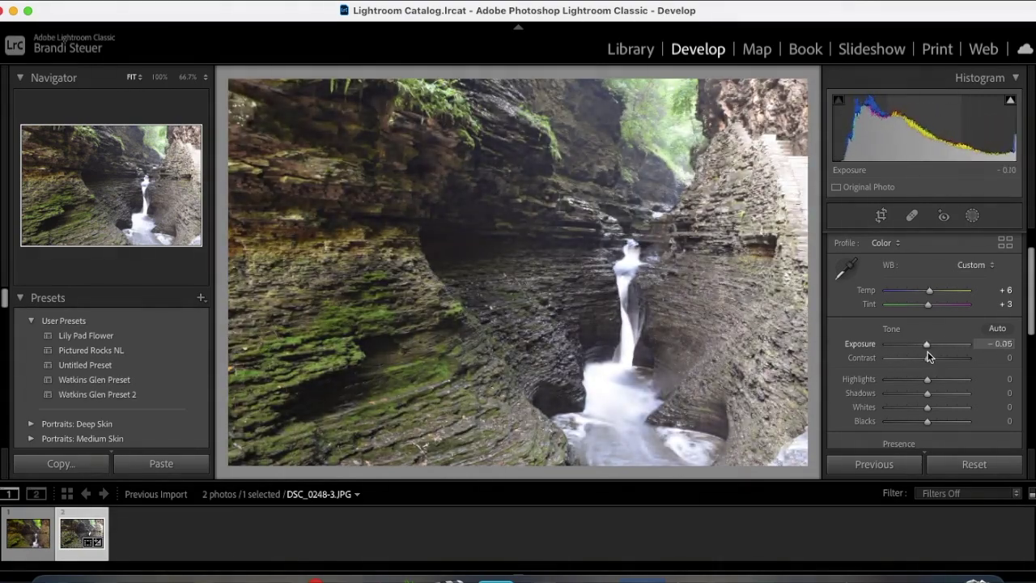
double_click(925, 352)
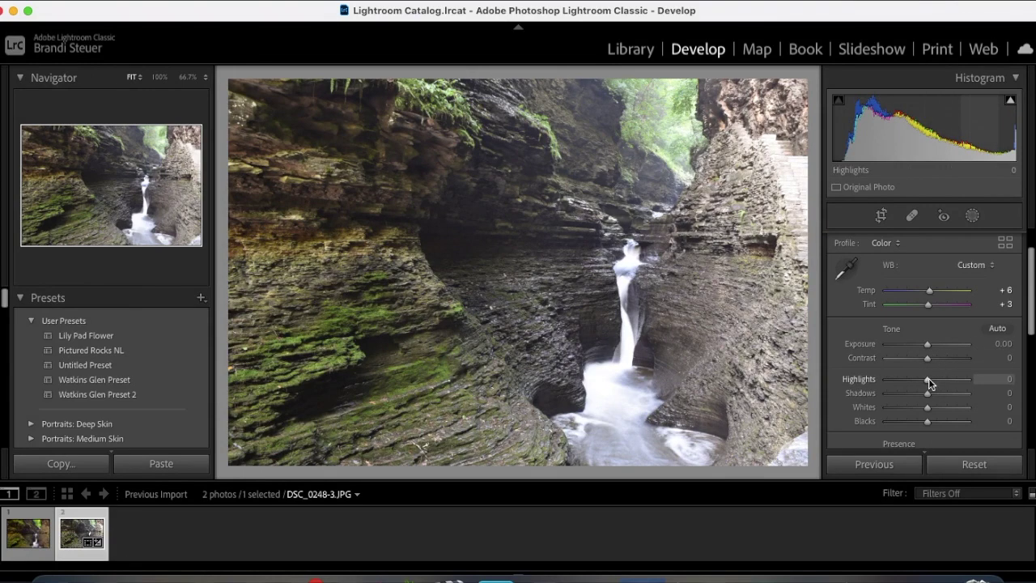
drag(928, 378, 926, 406)
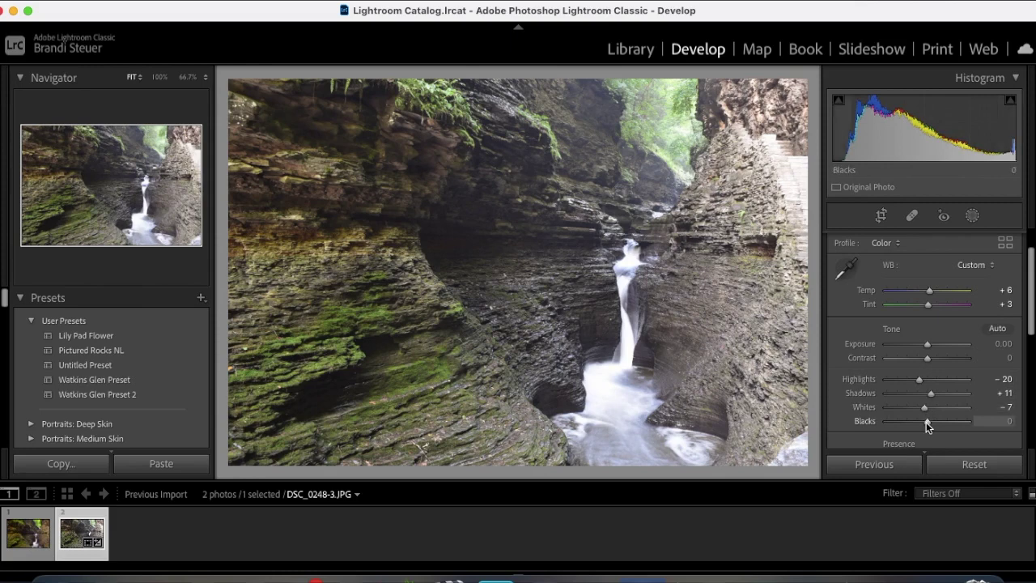
drag(926, 422, 930, 422)
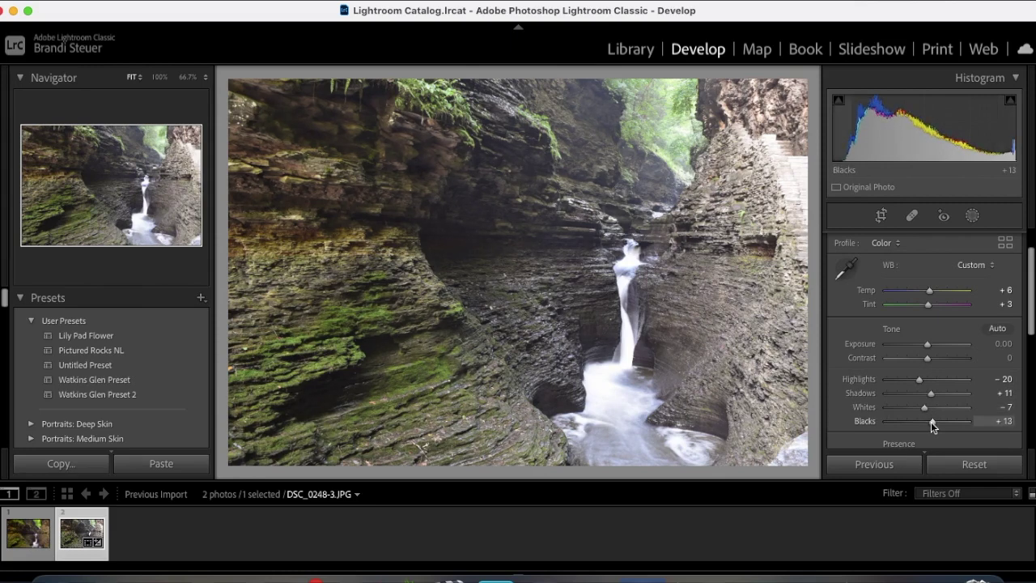
scroll(944, 378, down, 3)
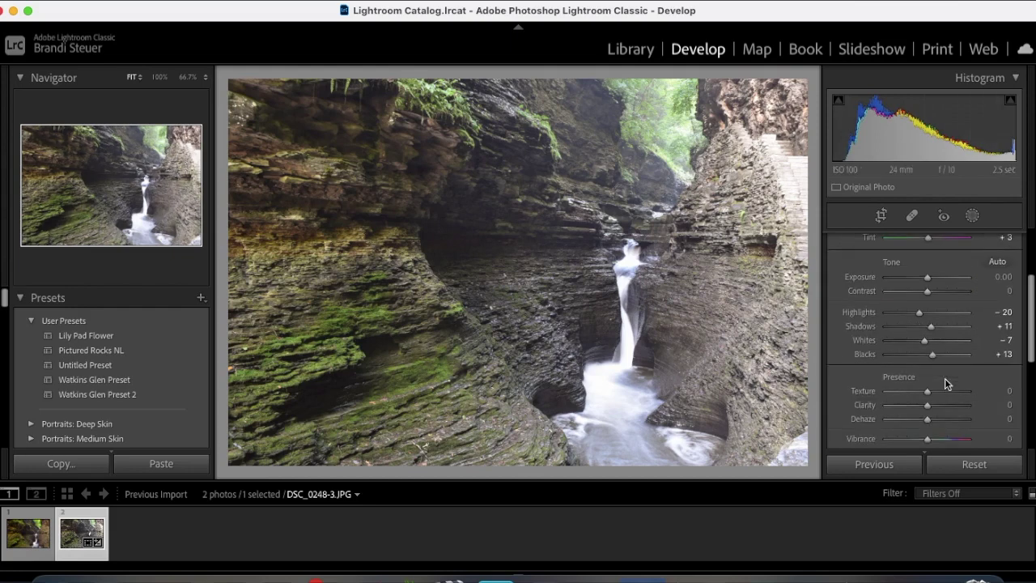
scroll(962, 341, down, 1)
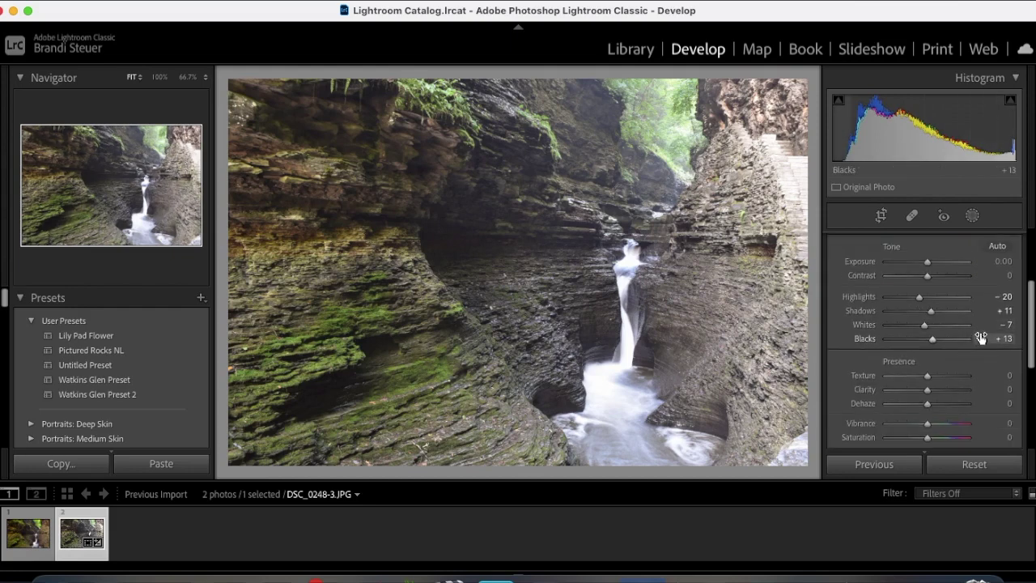
scroll(980, 332, up, 1)
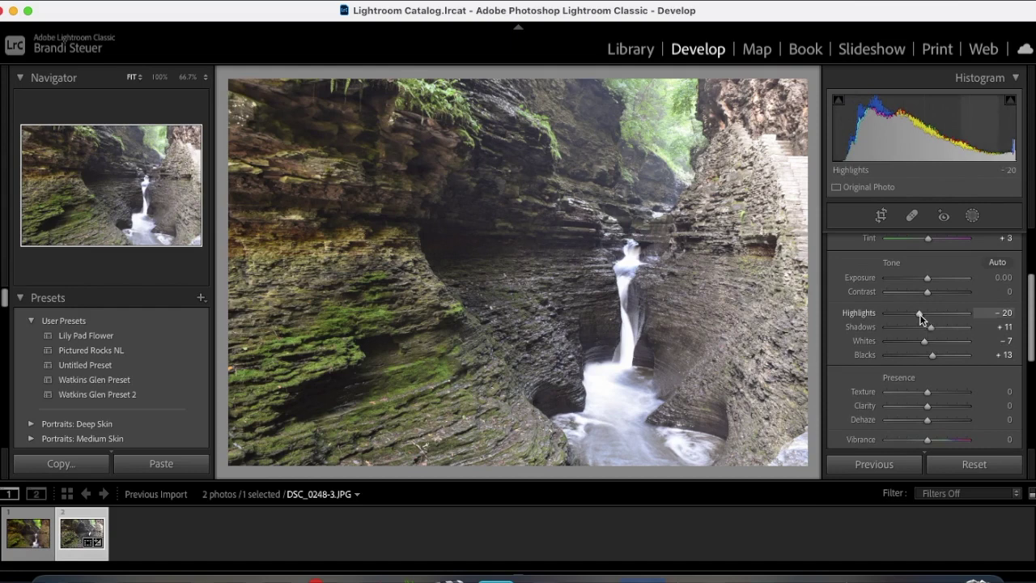
drag(924, 339, 916, 341)
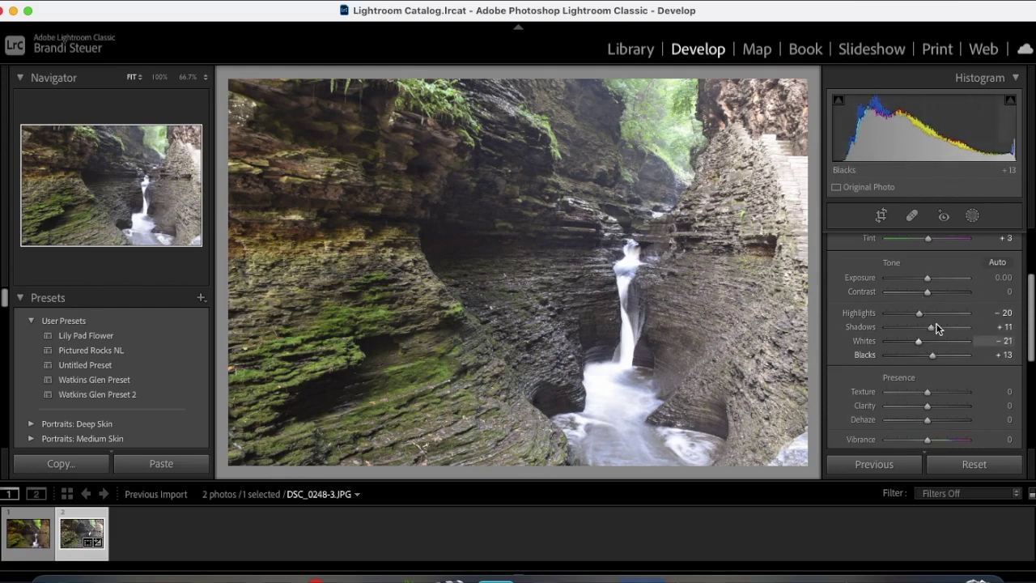
scroll(955, 316, up, 1)
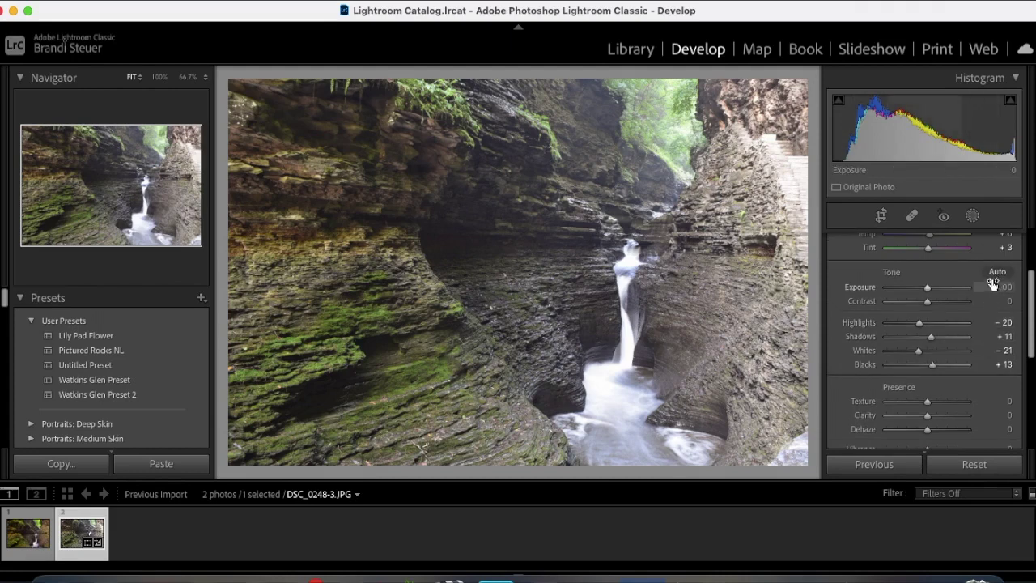
scroll(979, 364, down, 2)
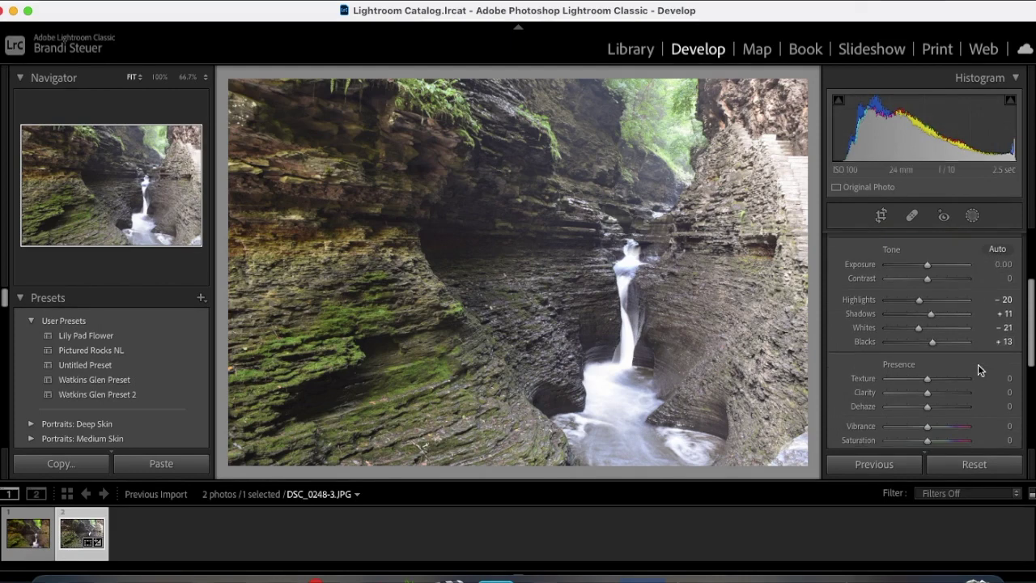
Raise Vibrance to +19, lower Saturation to −7, and collapse the Basic panel.
scroll(947, 372, down, 5)
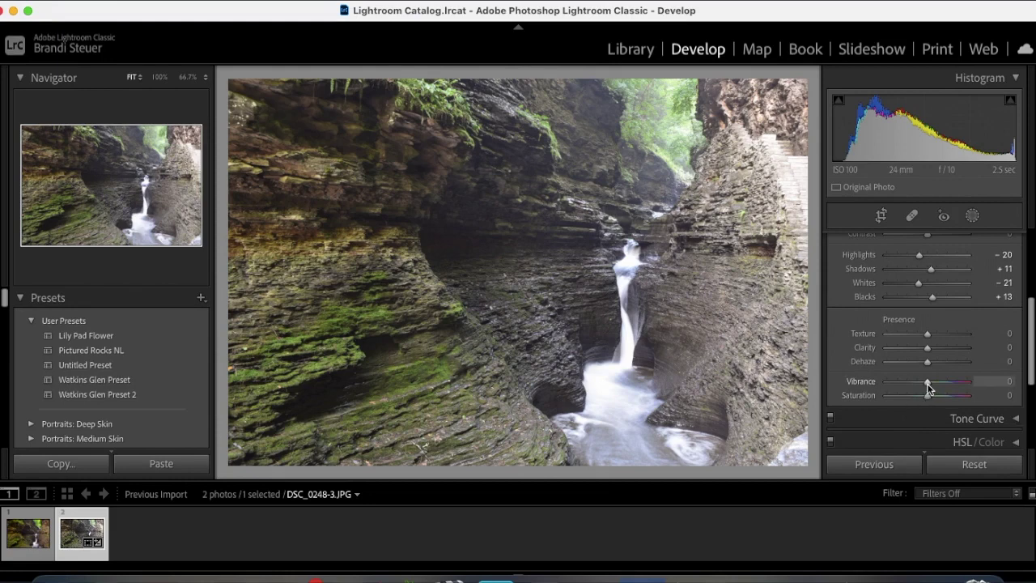
drag(928, 387, 934, 387)
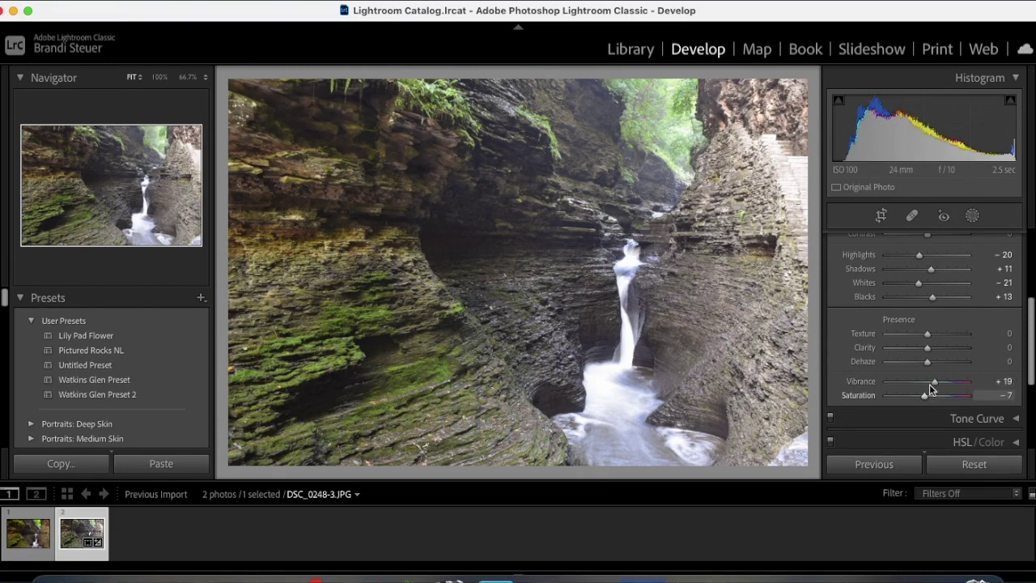
scroll(953, 342, up, 5)
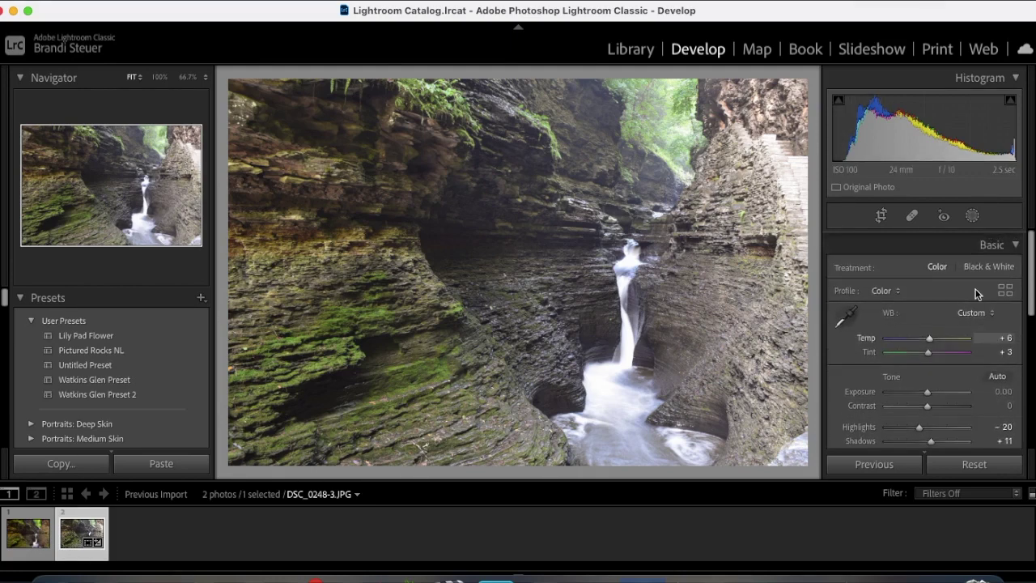
click(1008, 243)
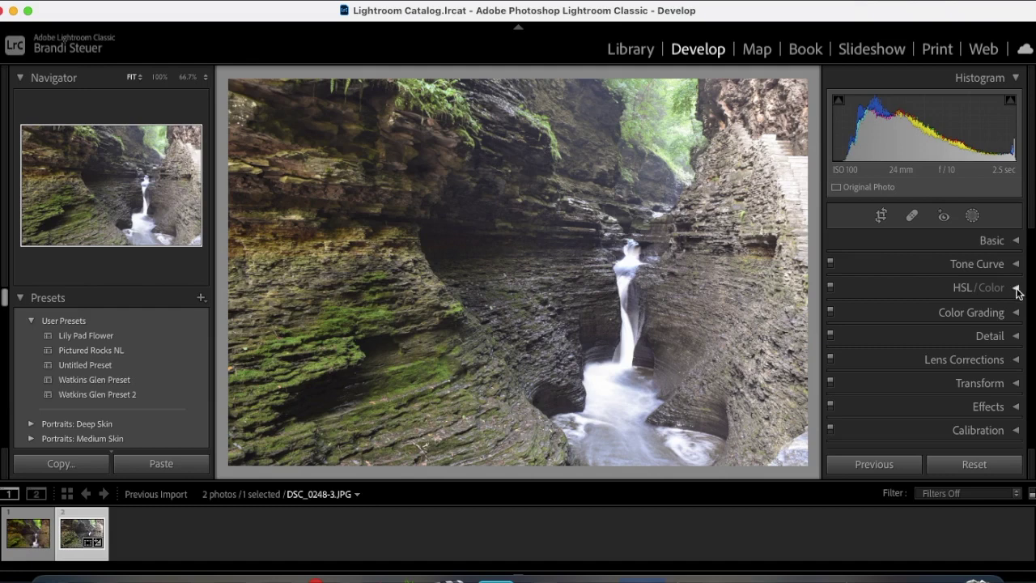
click(1016, 288)
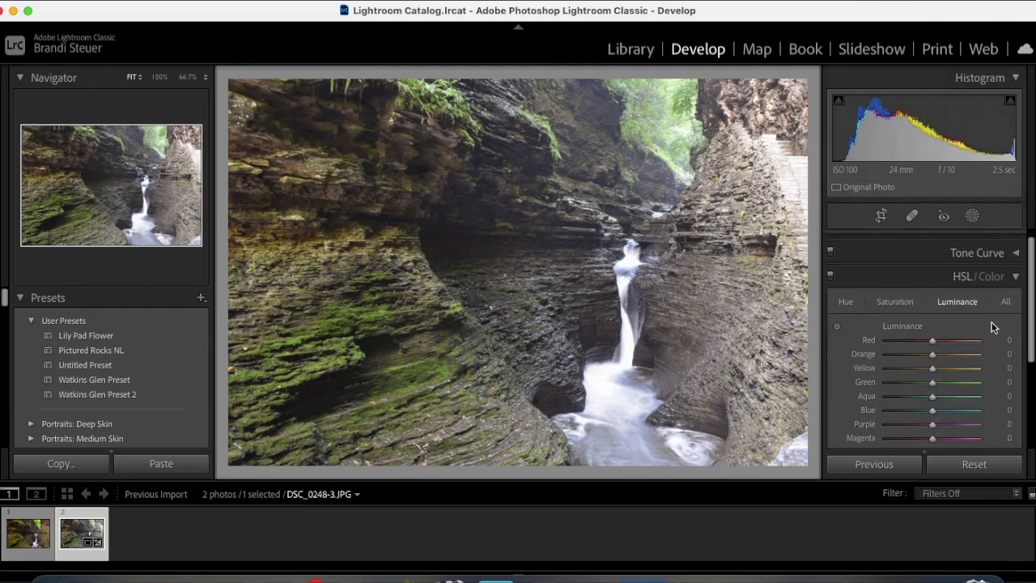
Set the HSL Hue sliders to Orange −18 and Yellow −16.
click(846, 303)
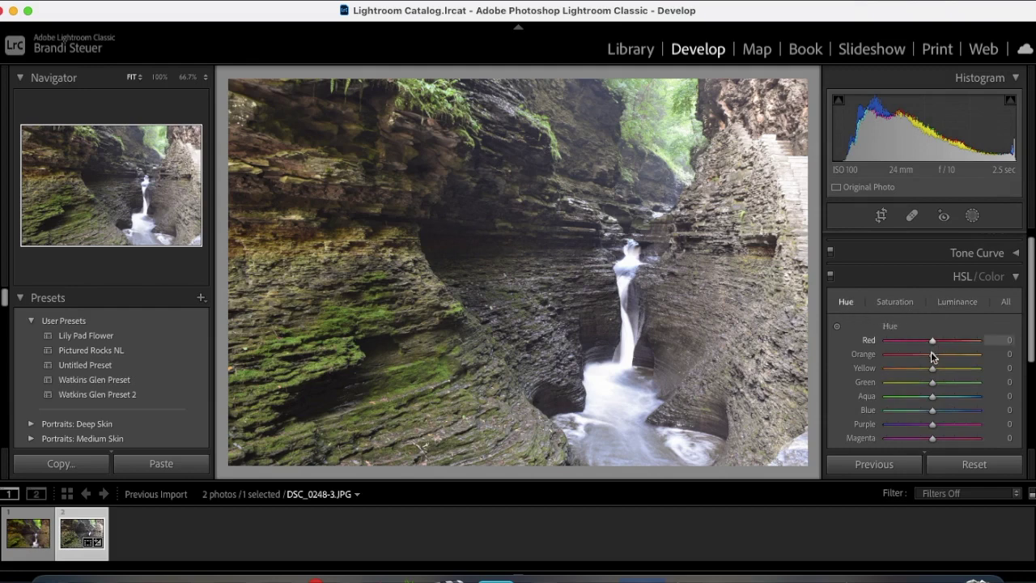
drag(932, 369, 879, 370)
double_click(868, 367)
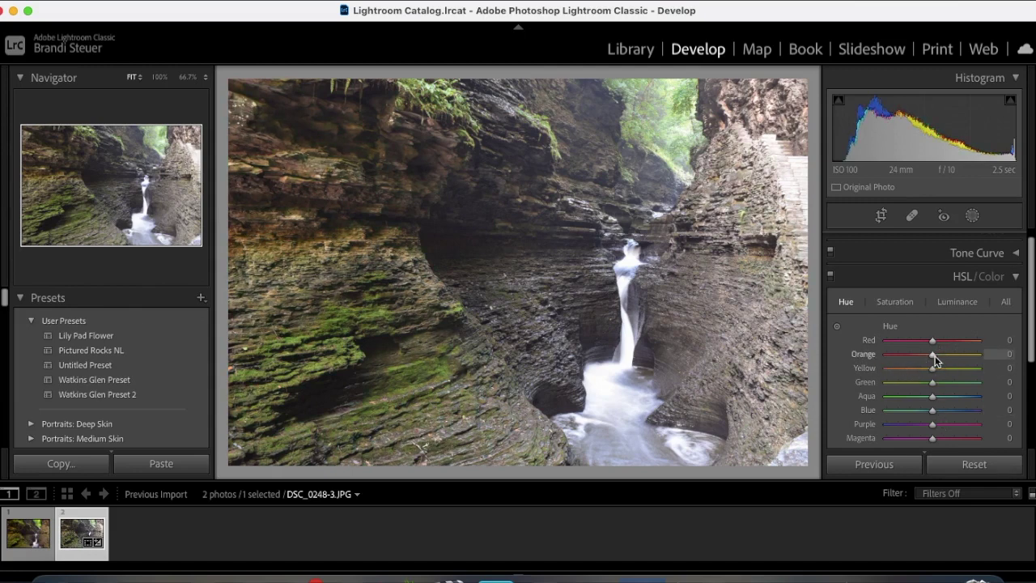
drag(933, 354, 935, 354)
drag(933, 368, 924, 365)
click(895, 303)
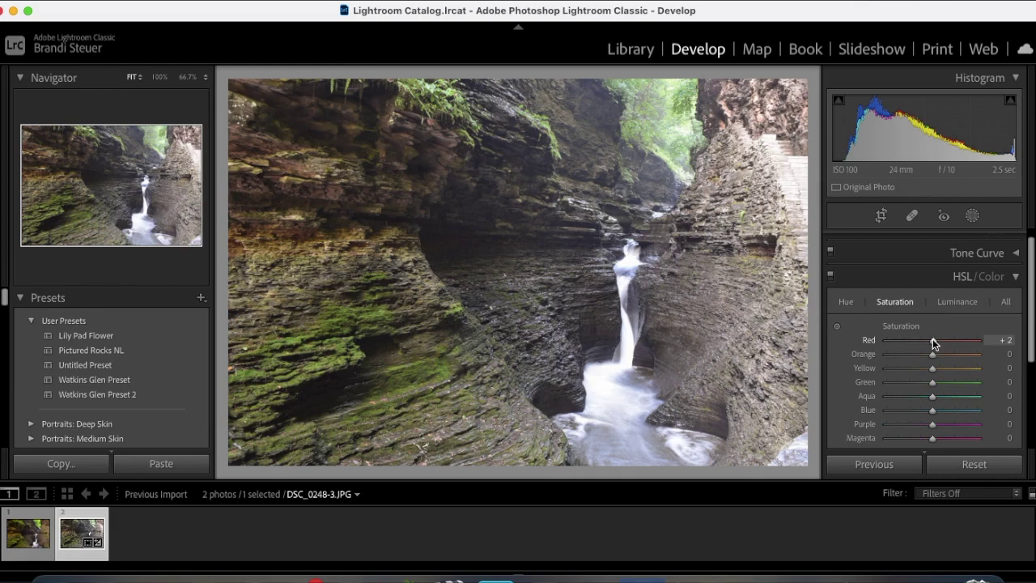
Set HSL saturation to Orange +30, Yellow +41, Green +15 and Blue −19, keeping Red and Purple at 0.
mouse_move(932, 340)
mouse_down()
mouse_move(968, 340)
mouse_move(932, 344)
mouse_up()
double_click(869, 340)
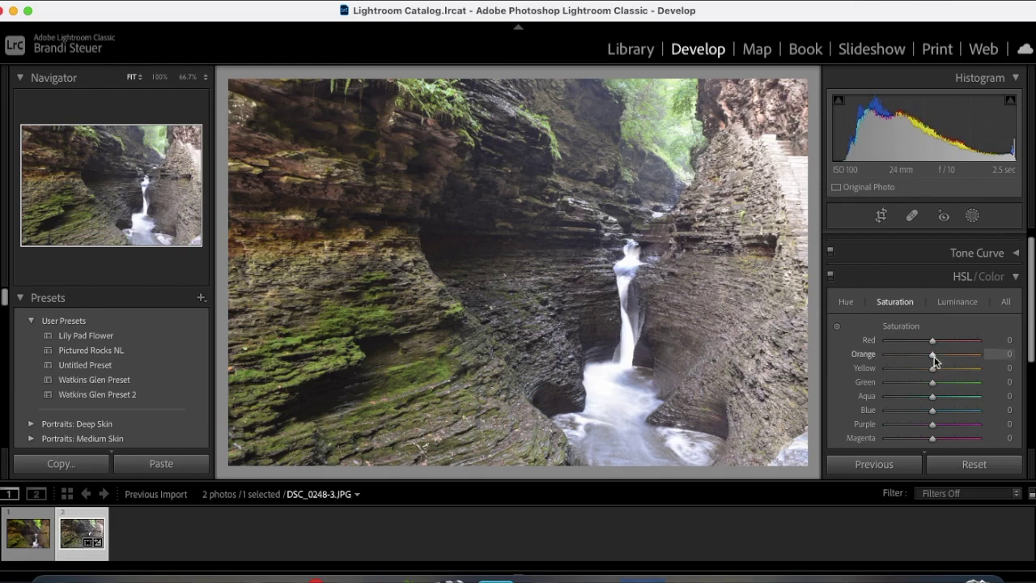
drag(1008, 359, 946, 354)
mouse_move(931, 369)
mouse_down()
mouse_move(990, 359)
mouse_move(949, 370)
mouse_up()
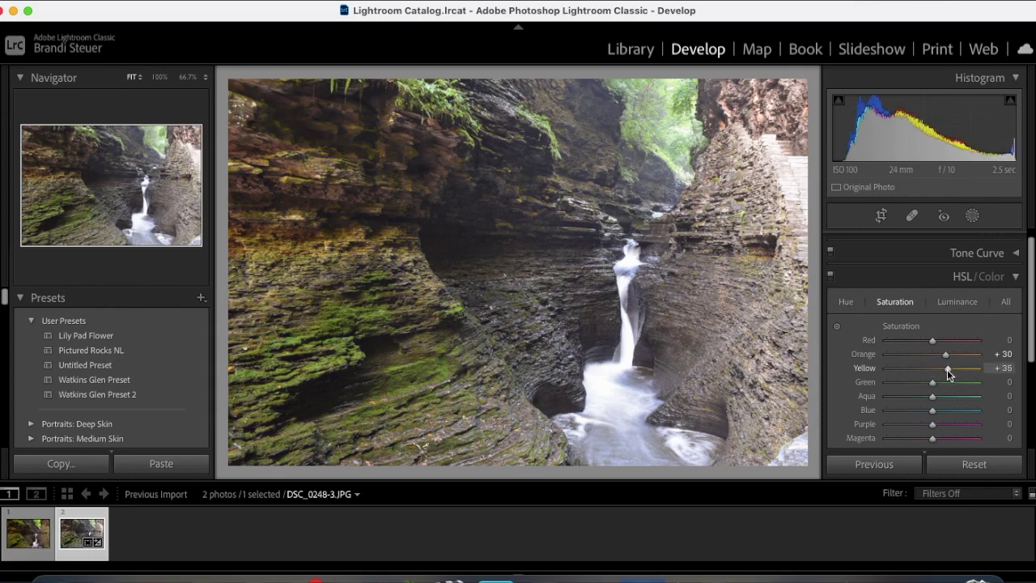
mouse_move(948, 369)
mouse_down()
mouse_move(1016, 391)
mouse_move(911, 374)
mouse_move(1025, 367)
mouse_move(890, 377)
mouse_move(1003, 366)
mouse_move(915, 365)
mouse_move(995, 371)
mouse_move(917, 380)
mouse_move(960, 380)
mouse_up()
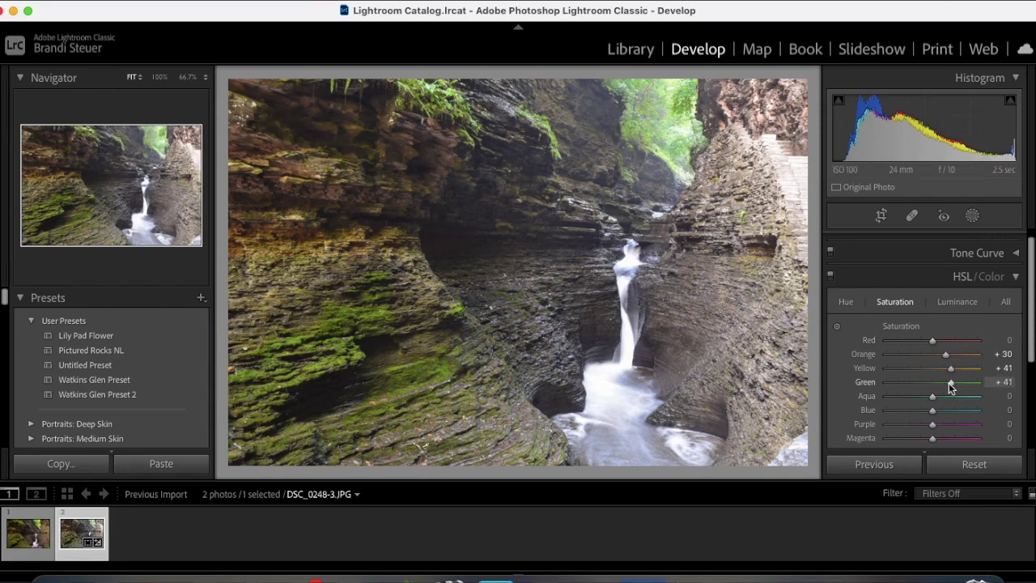
drag(948, 382, 978, 395)
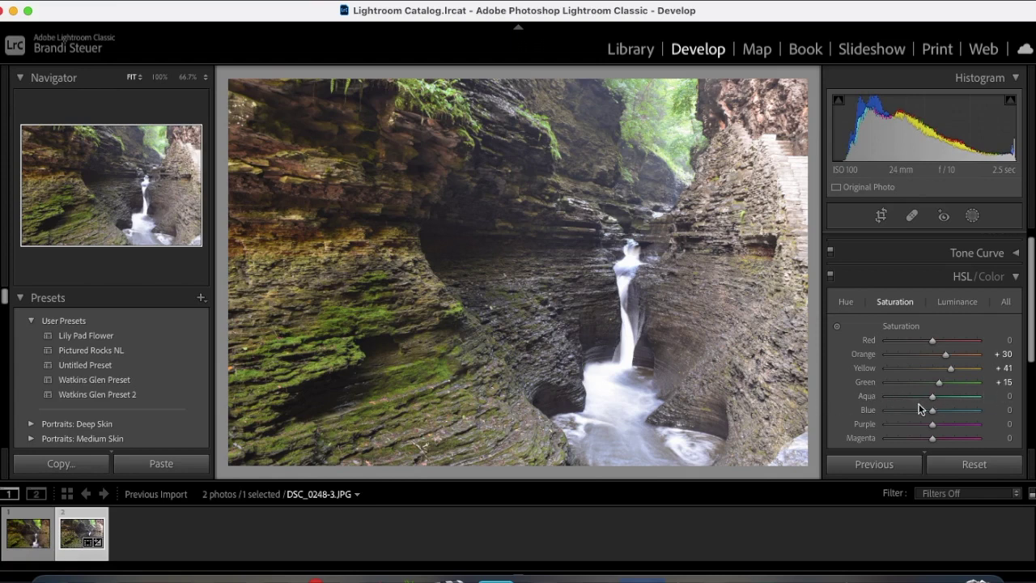
drag(1003, 411, 918, 415)
drag(934, 422, 922, 441)
double_click(867, 424)
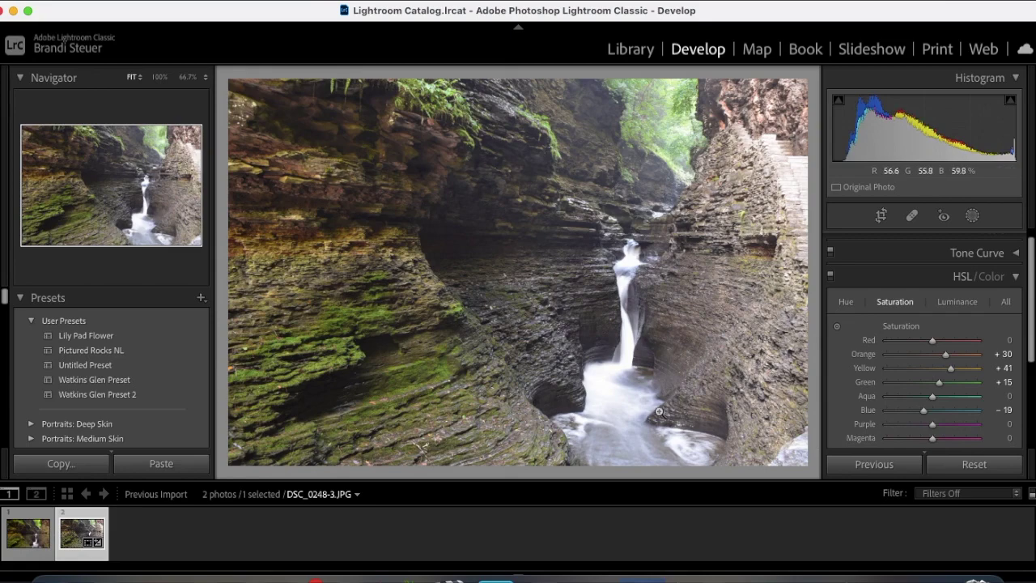
click(613, 349)
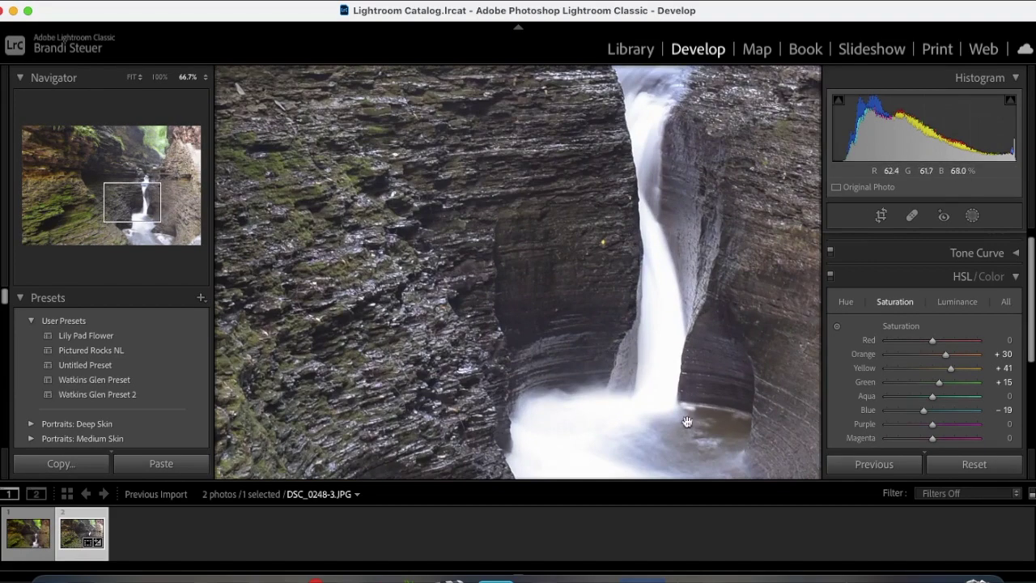
Set HSL luminance to Orange +14 and Yellow +18, then collapse the HSL/Color panel.
click(643, 390)
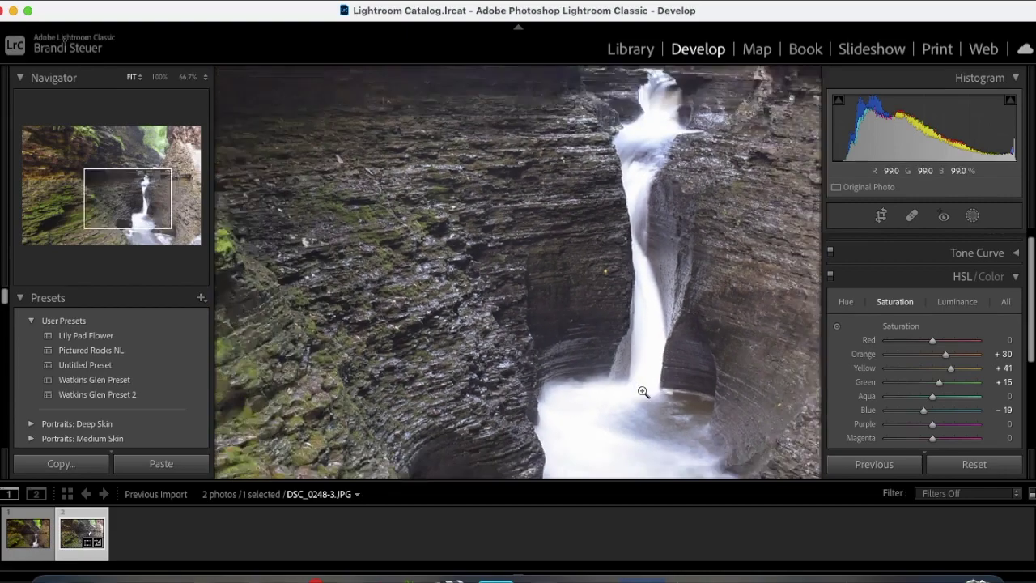
click(332, 239)
click(332, 240)
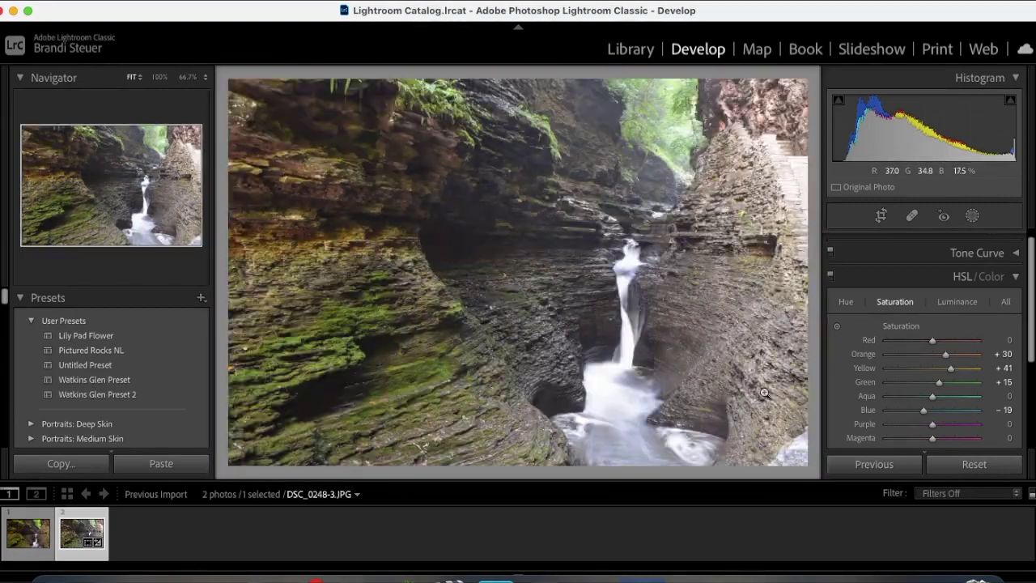
click(970, 305)
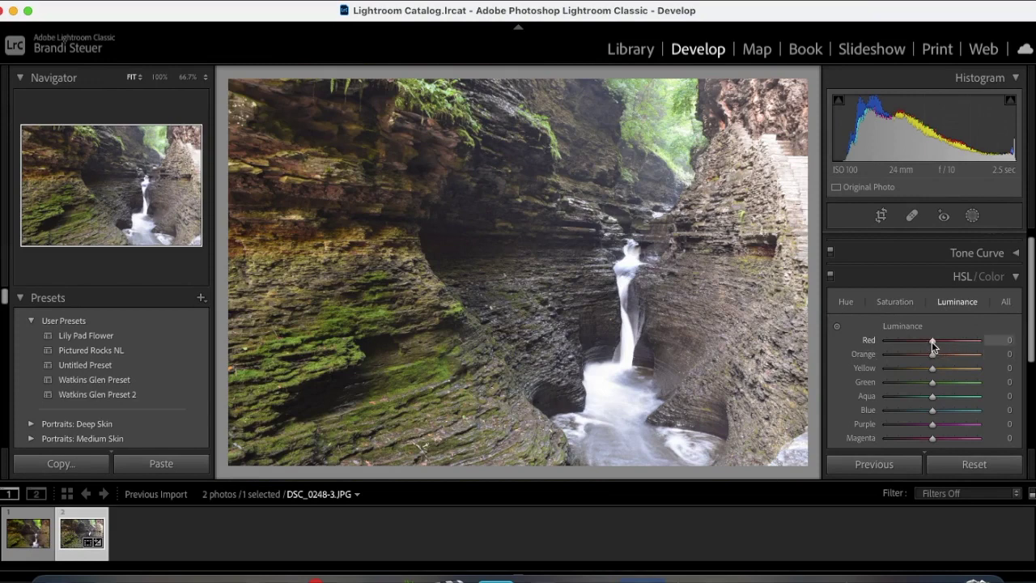
drag(931, 341, 977, 341)
drag(877, 371, 944, 366)
mouse_move(931, 354)
mouse_down()
mouse_move(979, 354)
mouse_move(826, 376)
mouse_move(937, 366)
mouse_up()
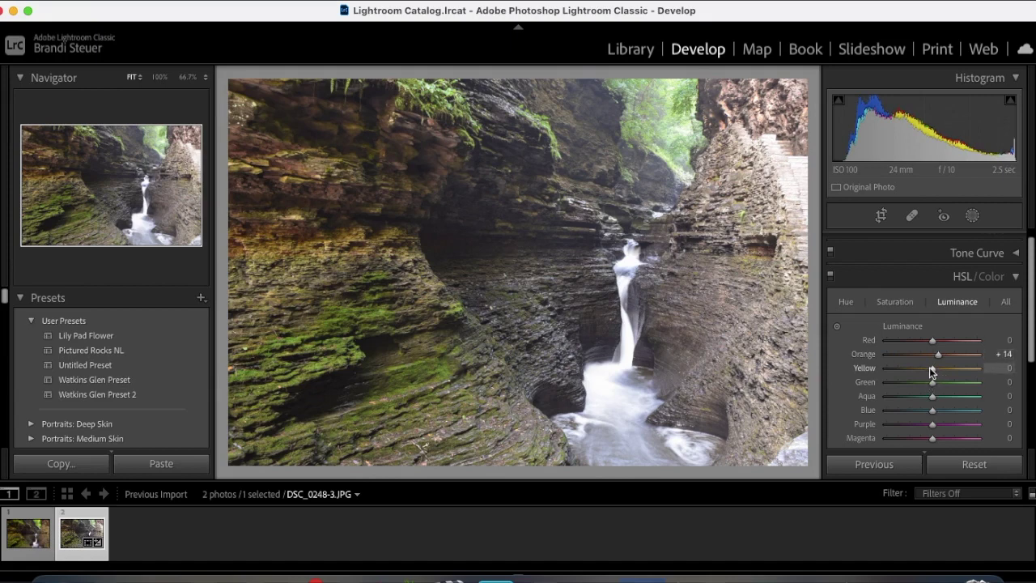
drag(932, 370, 940, 370)
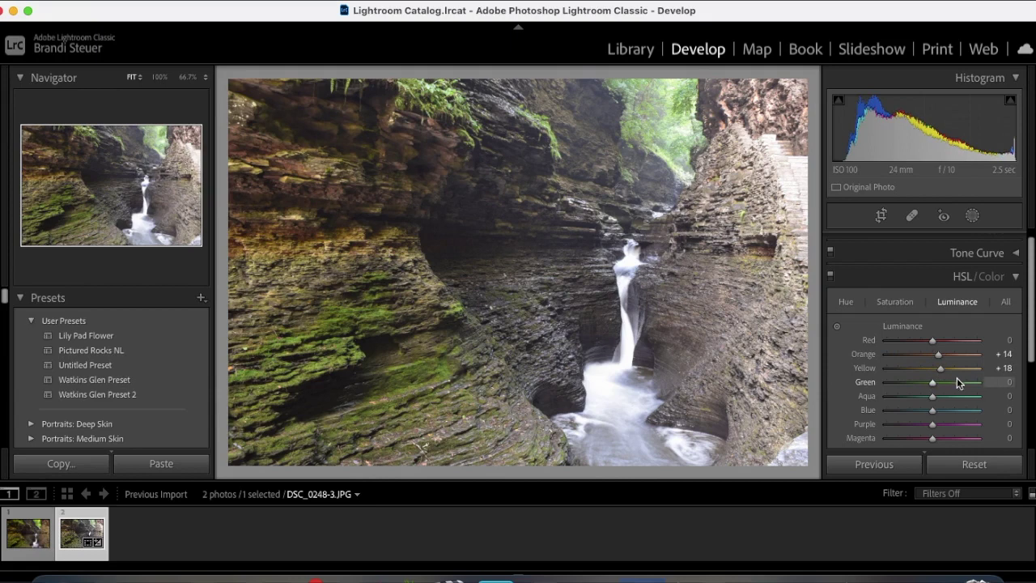
scroll(945, 385, down, 1)
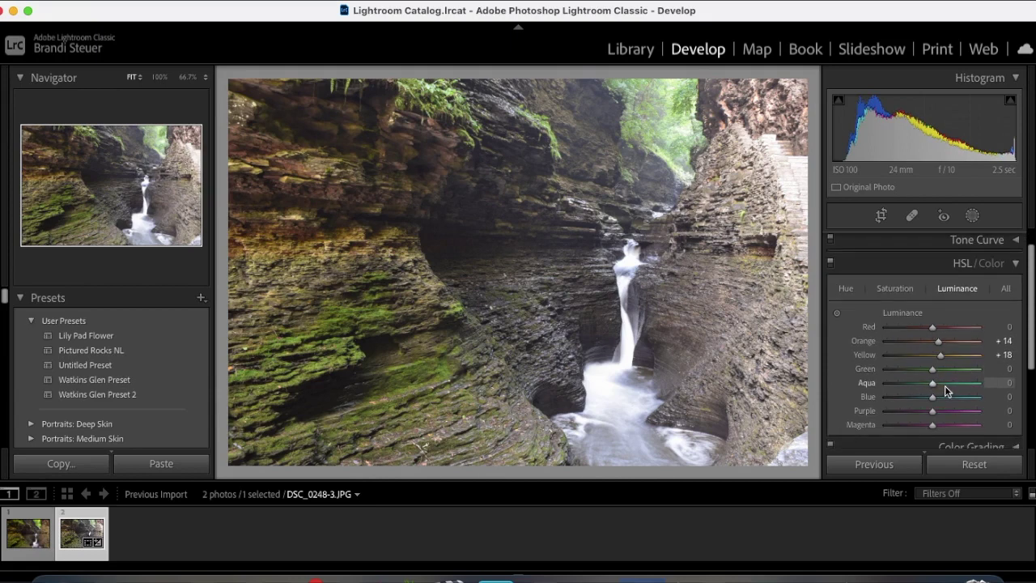
click(1015, 265)
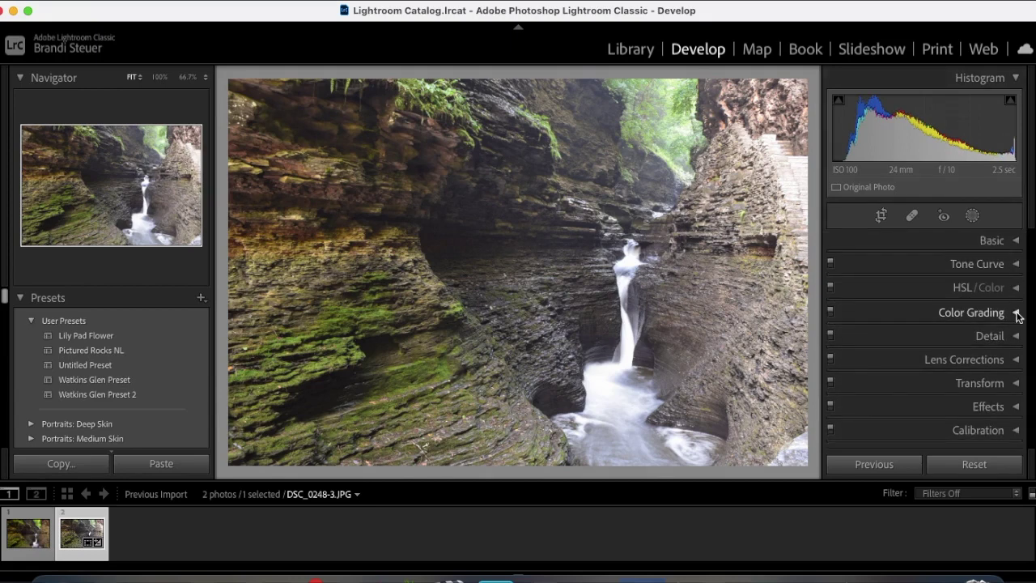
Expand Color Grading and cycle through the Highlights, Midtones, Shadows and Global wheels.
click(1016, 313)
scroll(971, 357, down, 5)
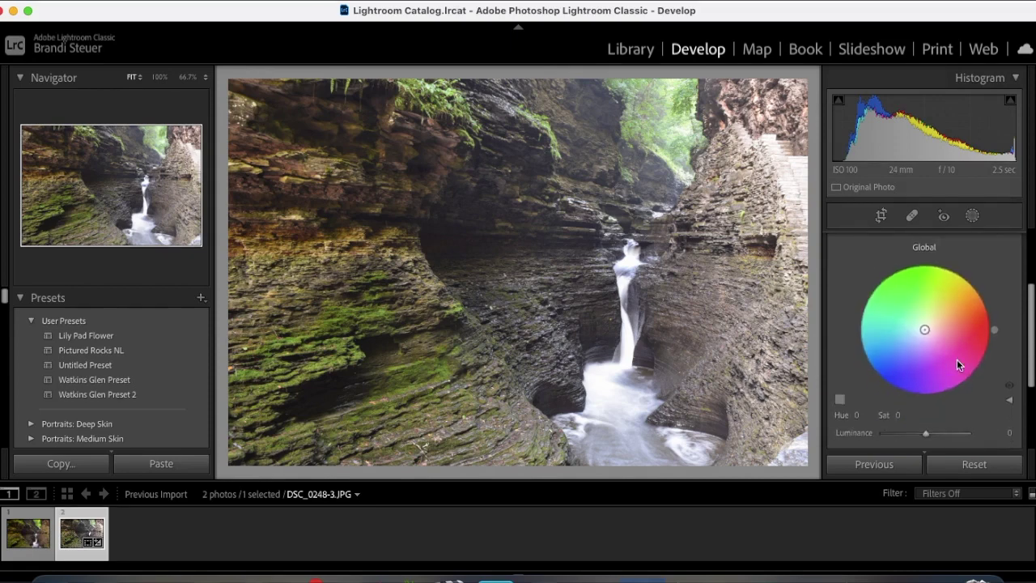
scroll(930, 359, up, 1)
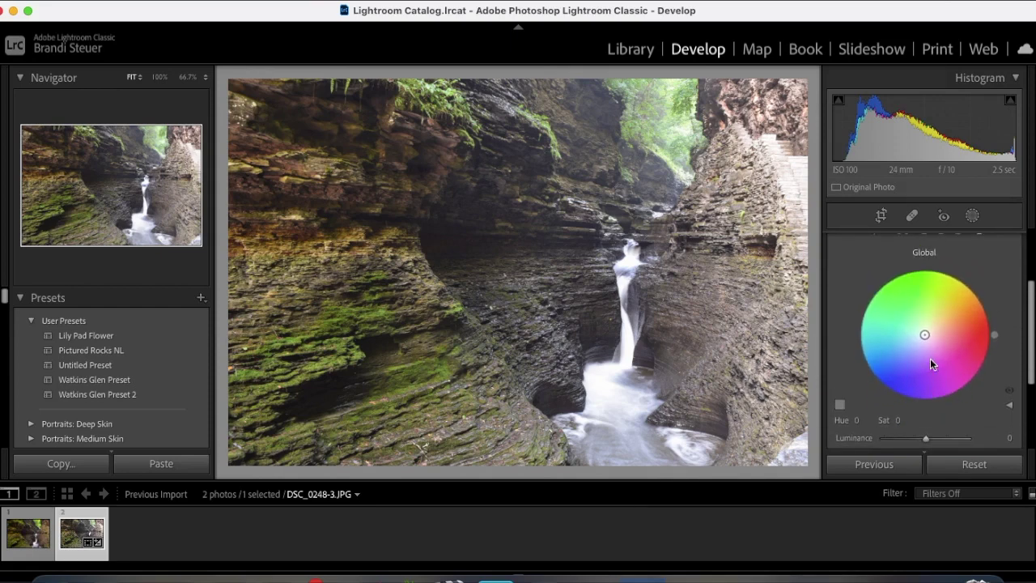
scroll(930, 358, up, 2)
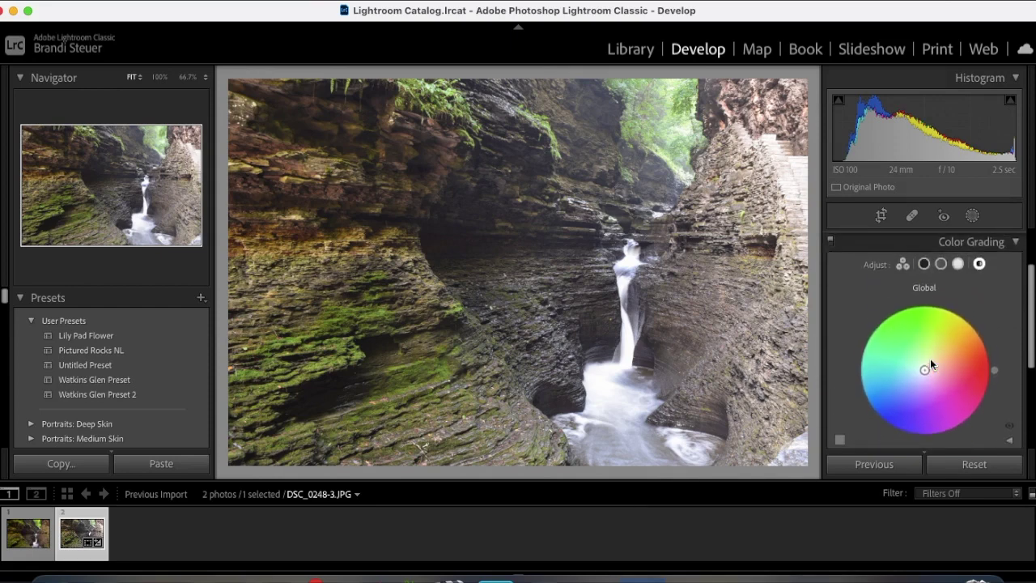
scroll(930, 358, down, 1)
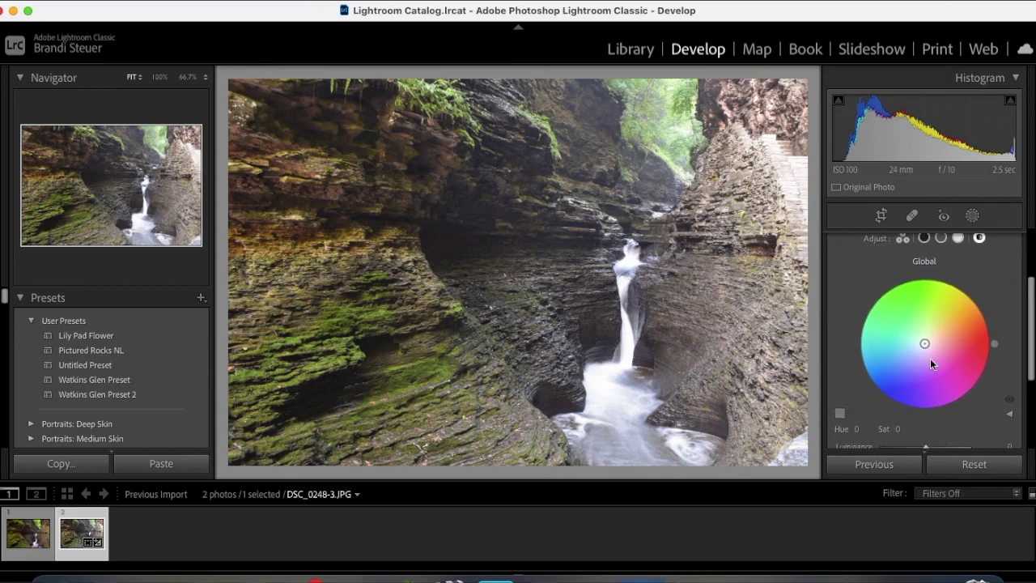
click(842, 412)
scroll(848, 357, up, 1)
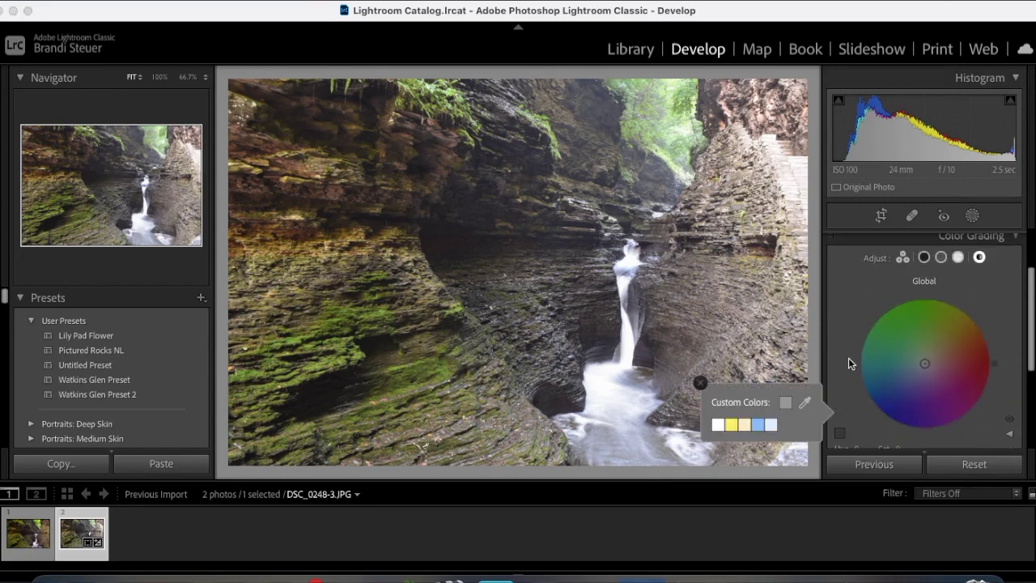
click(956, 257)
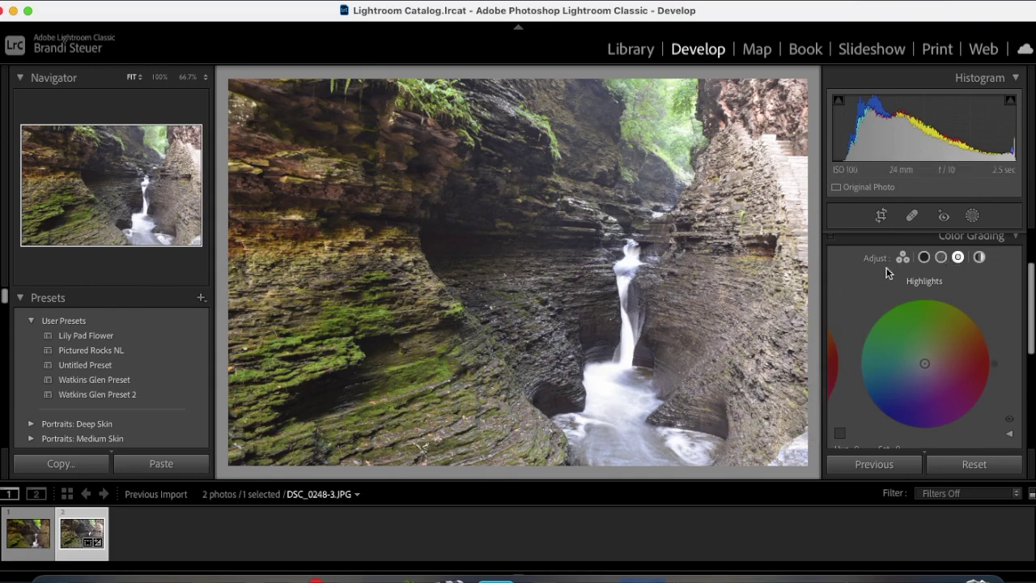
click(941, 257)
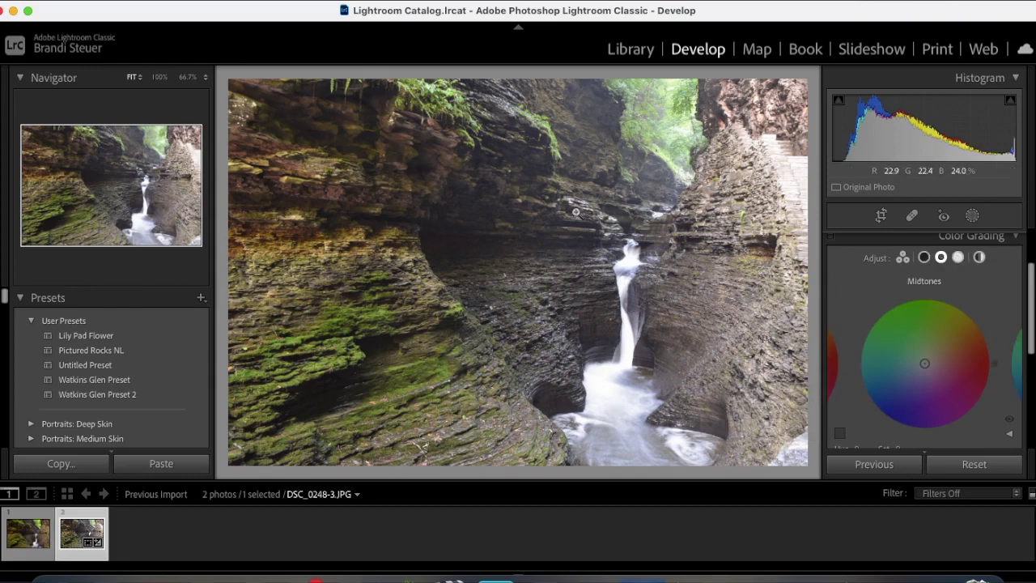
click(924, 257)
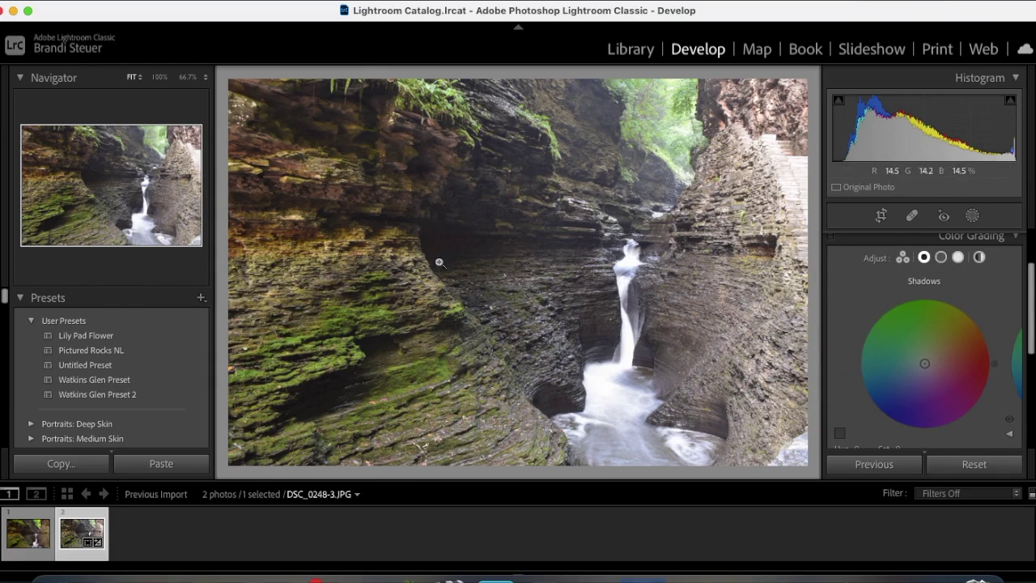
click(980, 257)
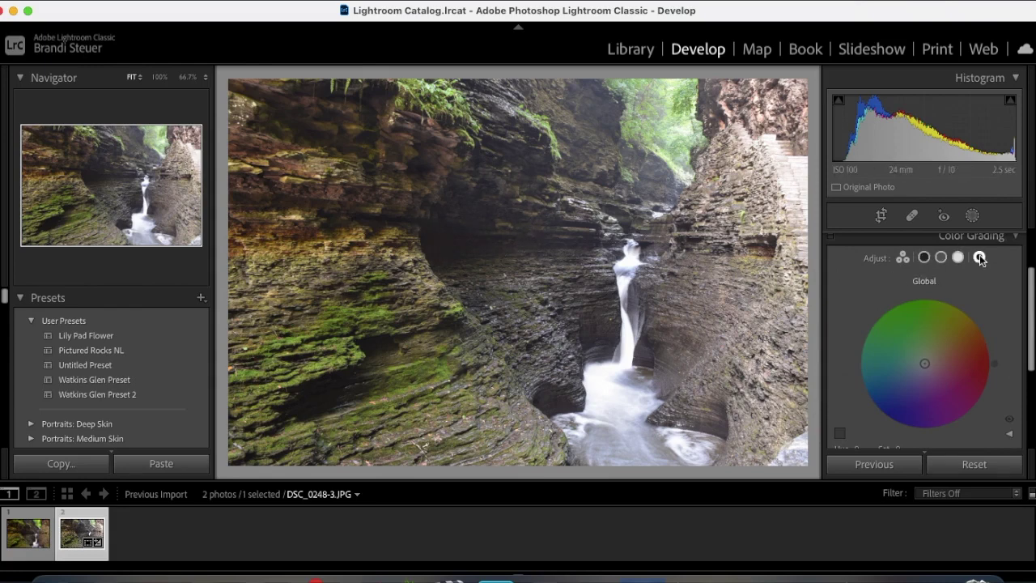
scroll(881, 337, down, 2)
scroll(882, 331, down, 1)
Try the yellow, white, cream, blue and pale blue global tints, settling on Hue 42, Saturation 3.
click(840, 377)
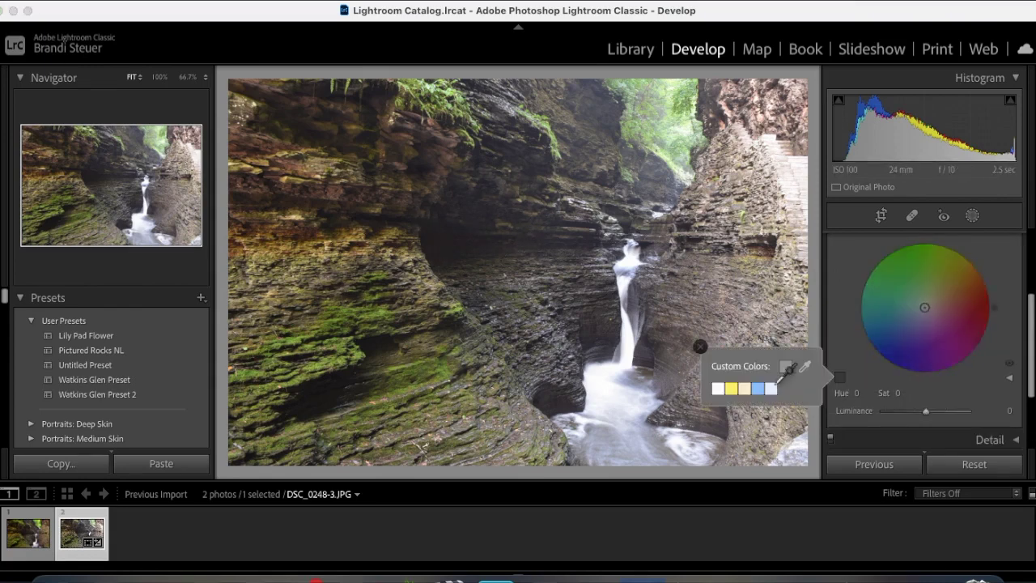
click(731, 387)
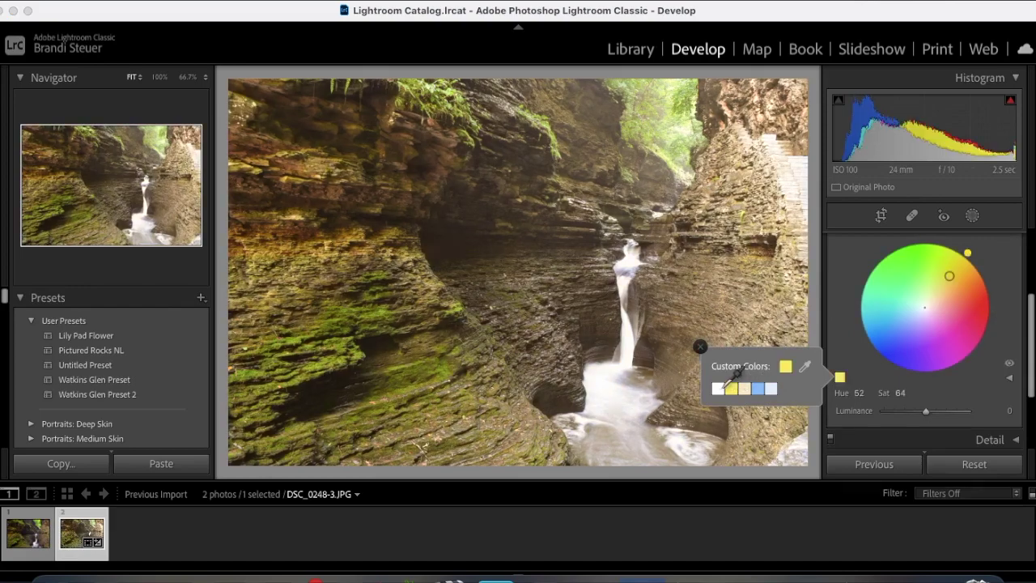
click(718, 387)
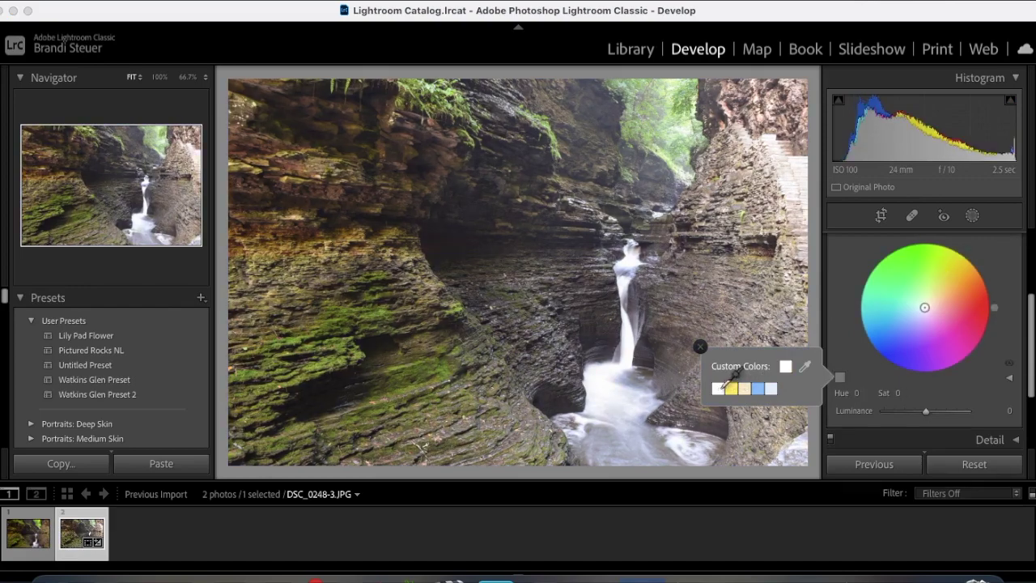
click(745, 388)
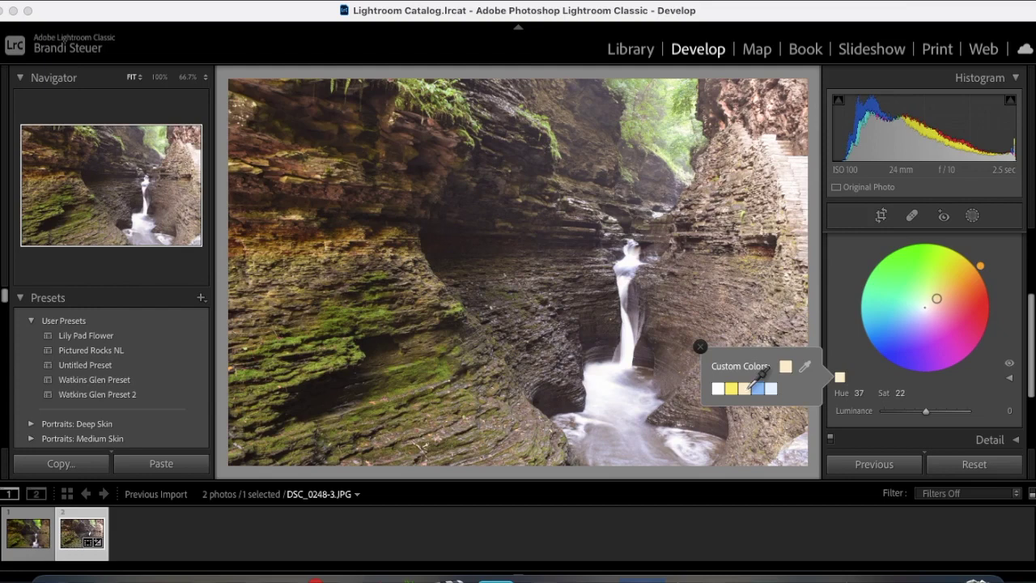
click(758, 388)
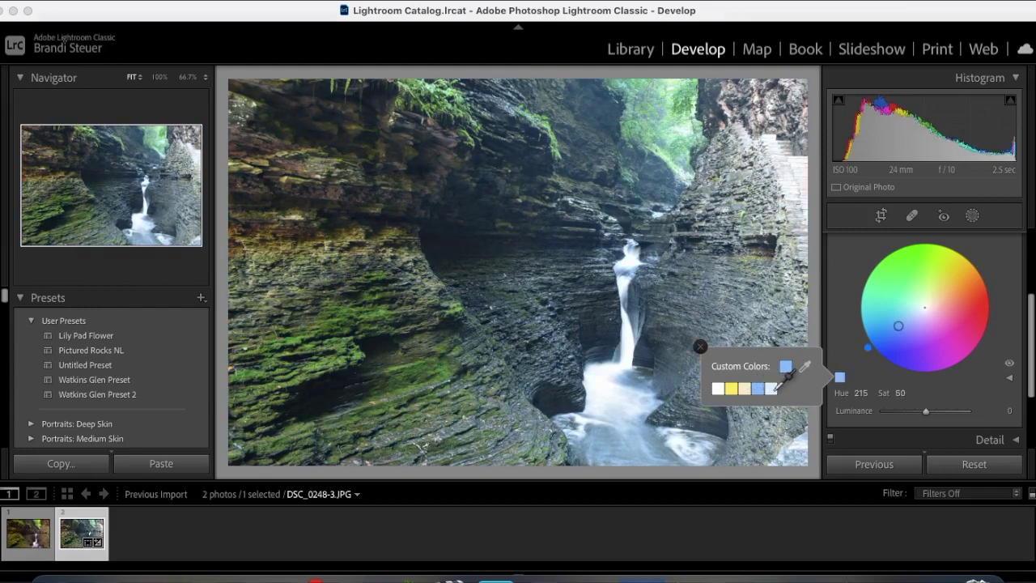
click(771, 388)
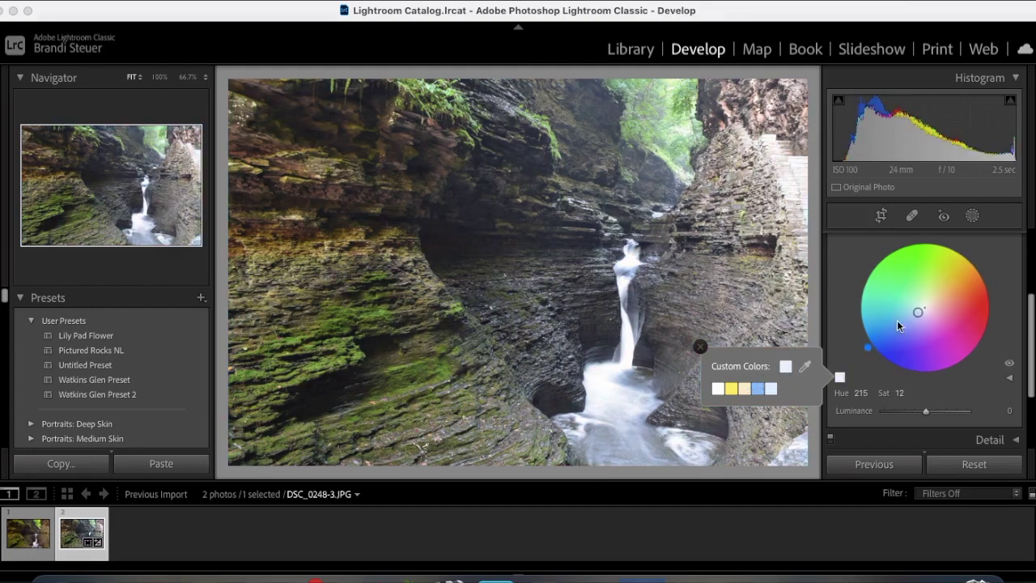
mouse_move(917, 312)
mouse_down()
mouse_move(913, 292)
mouse_move(946, 301)
mouse_move(976, 343)
mouse_move(909, 365)
mouse_move(925, 306)
mouse_up()
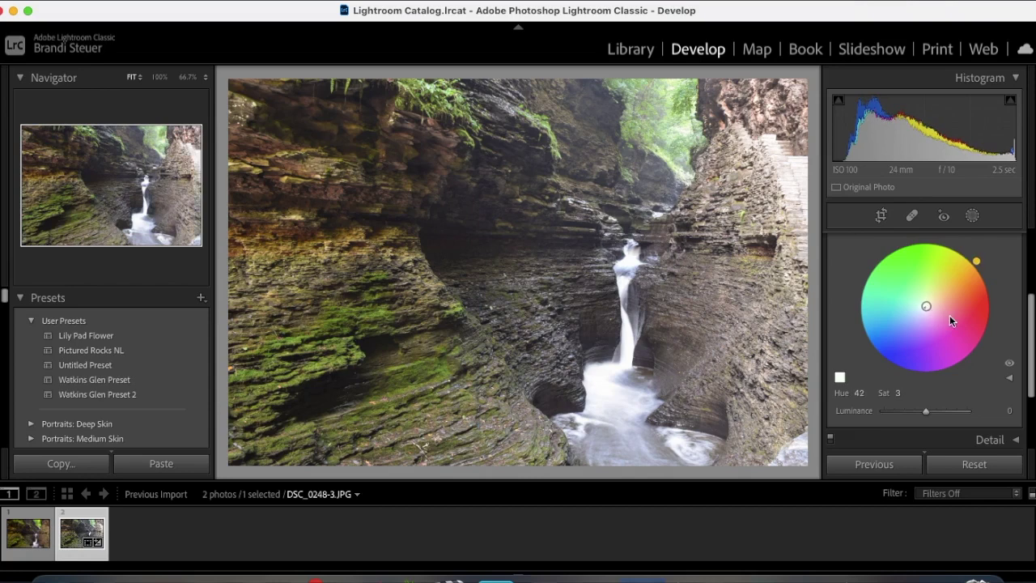
scroll(950, 316, up, 5)
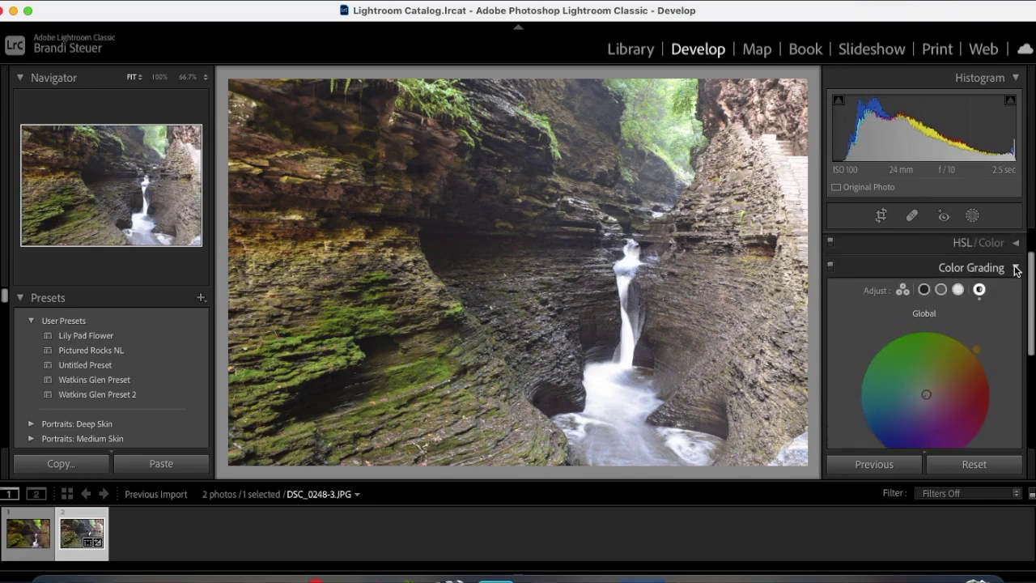
click(1015, 270)
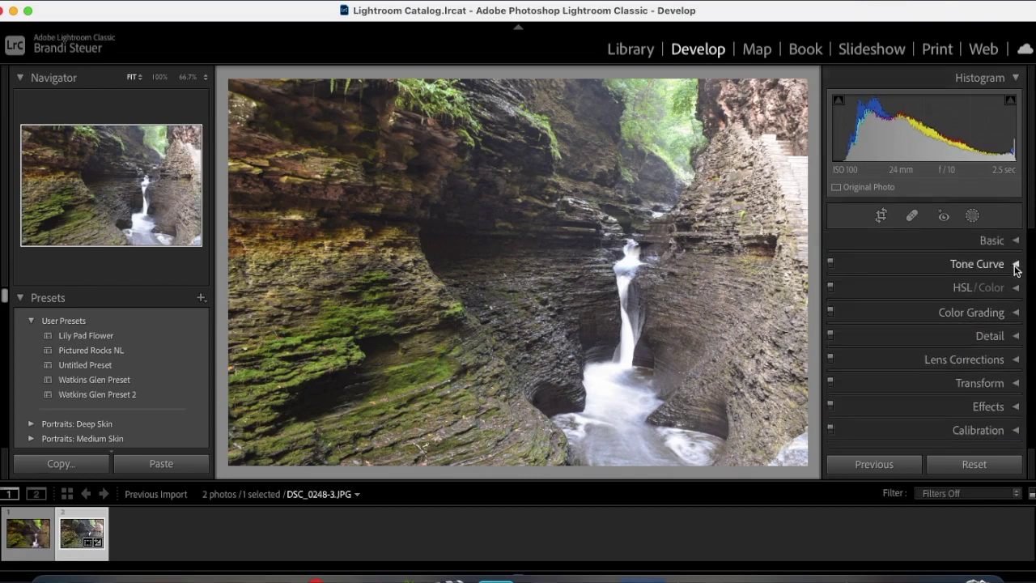
In Calibration, set Shadows Tint +15, Red Hue −13 / Sat +35, Green −15 / +10, and Blue Saturation +32.
click(1017, 432)
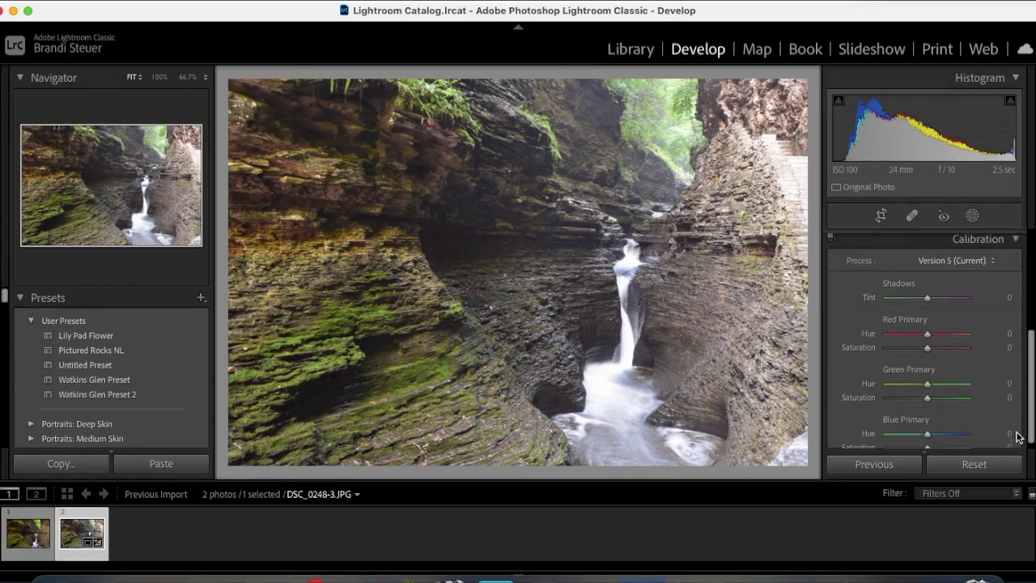
scroll(945, 358, down, 1)
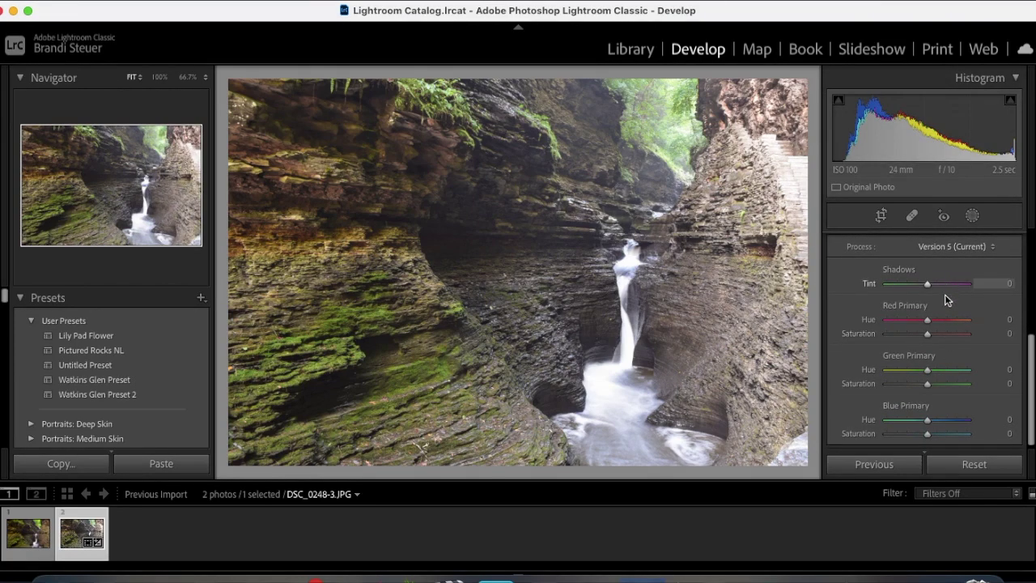
mouse_move(929, 284)
mouse_down()
mouse_move(997, 297)
mouse_move(849, 283)
mouse_move(981, 285)
mouse_move(935, 296)
mouse_up()
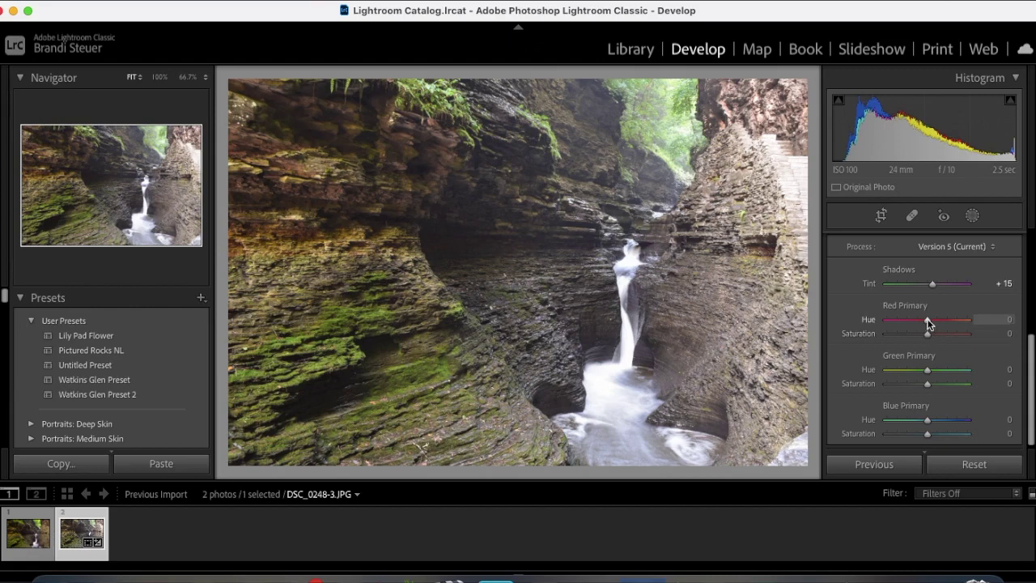
mouse_move(928, 323)
mouse_down()
mouse_move(966, 321)
mouse_move(833, 333)
mouse_move(1010, 331)
mouse_move(835, 339)
mouse_move(995, 335)
mouse_move(856, 340)
mouse_move(922, 341)
mouse_up()
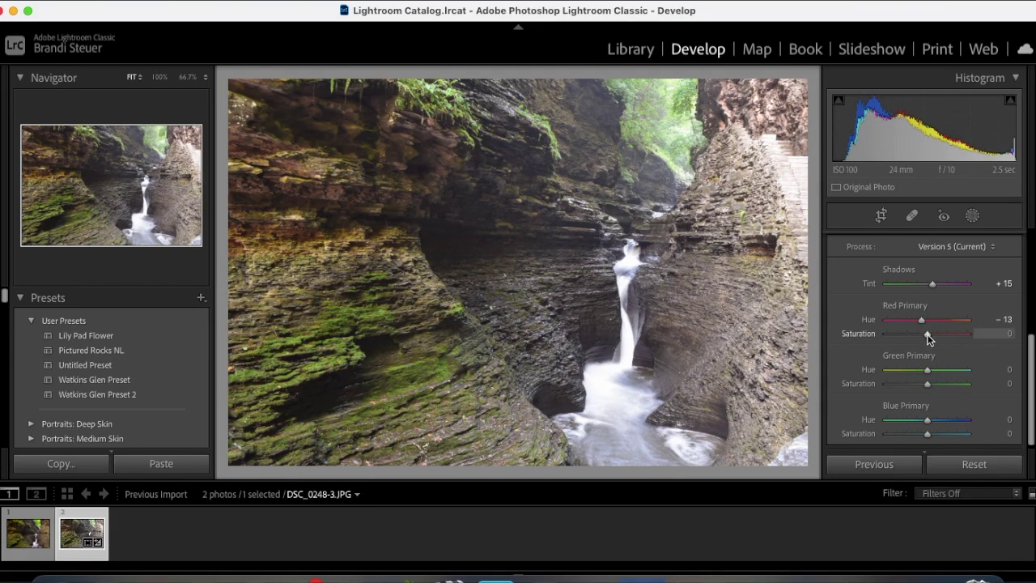
drag(928, 333, 967, 334)
drag(825, 359, 939, 367)
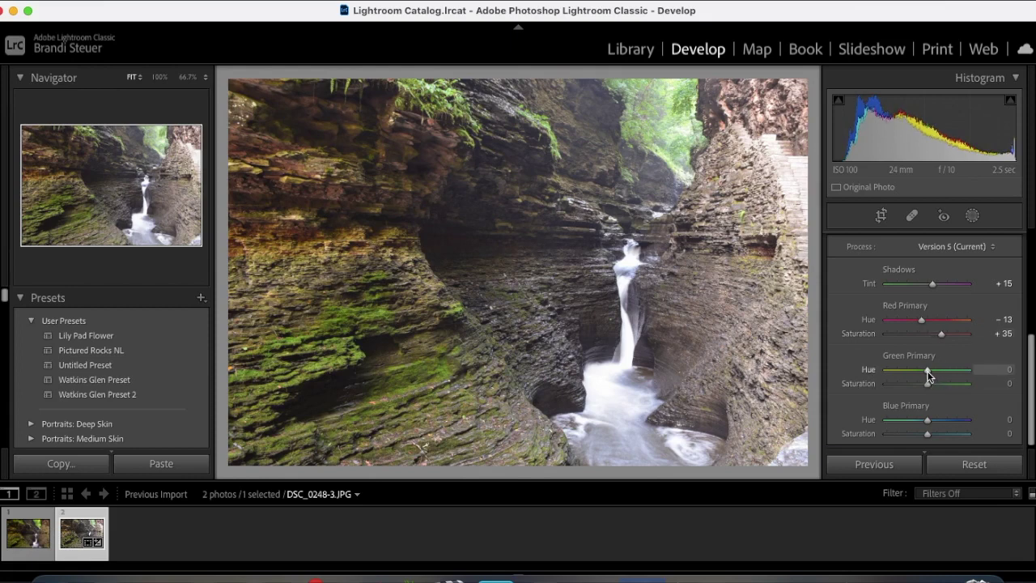
drag(927, 370, 915, 363)
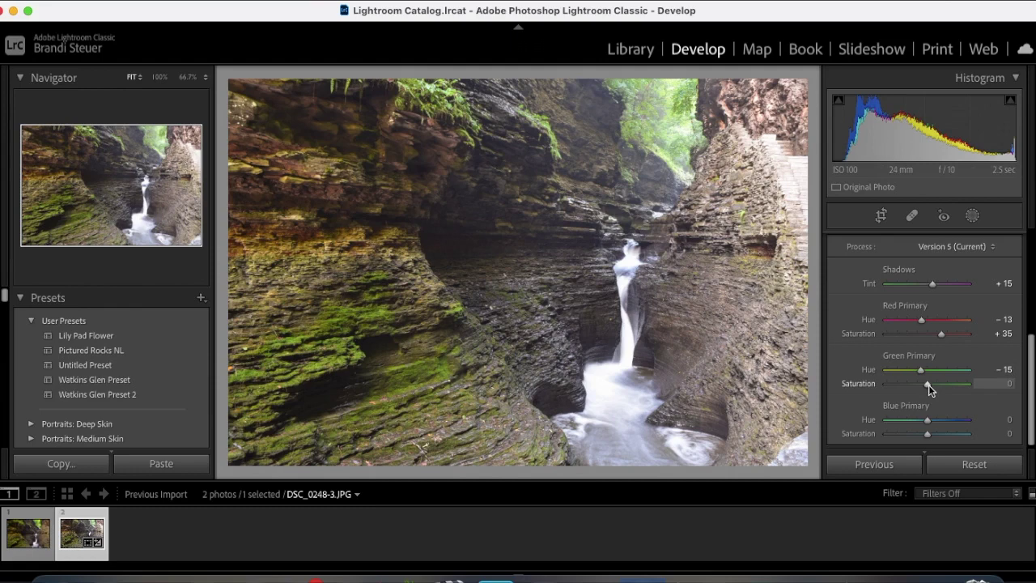
drag(929, 384, 933, 383)
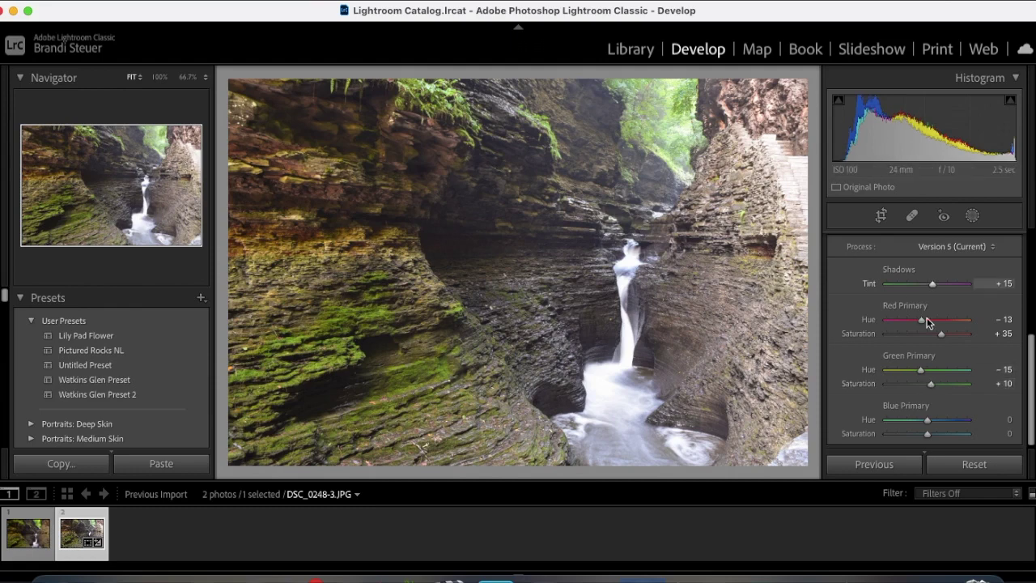
mouse_move(928, 433)
mouse_down()
mouse_move(974, 431)
mouse_move(828, 428)
mouse_move(1017, 431)
mouse_move(897, 453)
mouse_move(932, 458)
mouse_move(939, 444)
mouse_up()
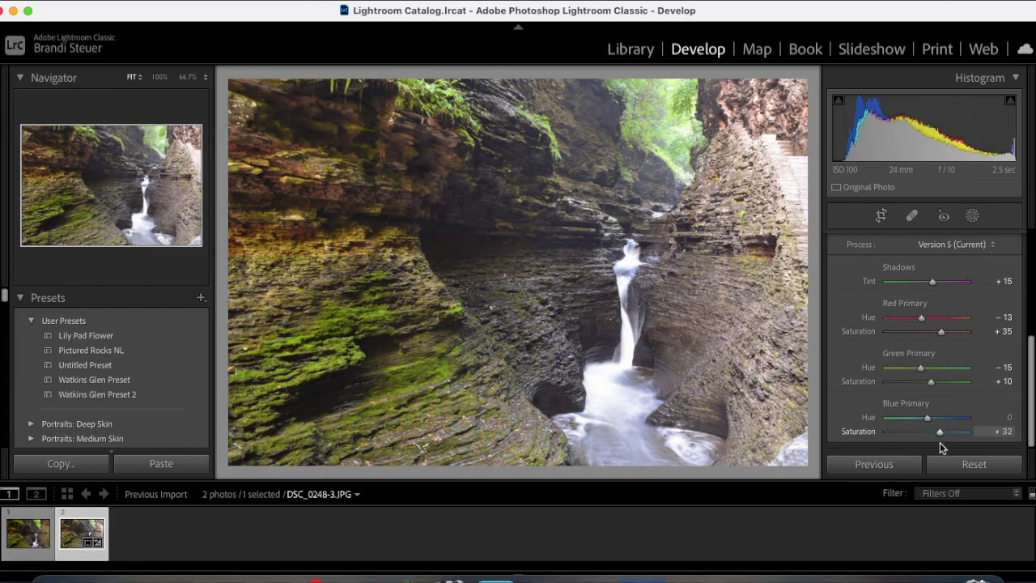
scroll(943, 386, up, 1)
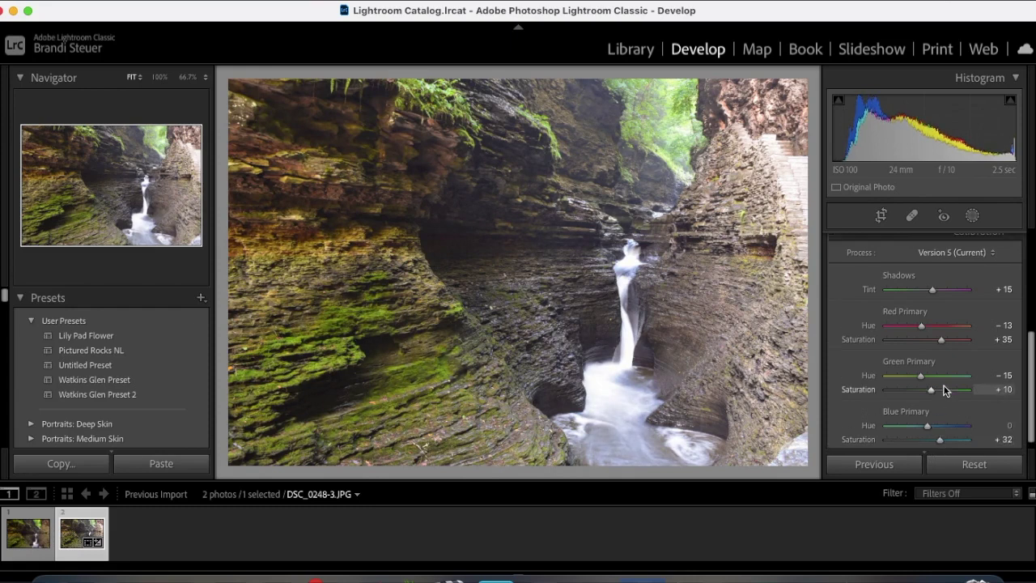
scroll(943, 386, up, 3)
In the Basic panel, add Dehaze +10 and a slight Texture boost.
click(1010, 282)
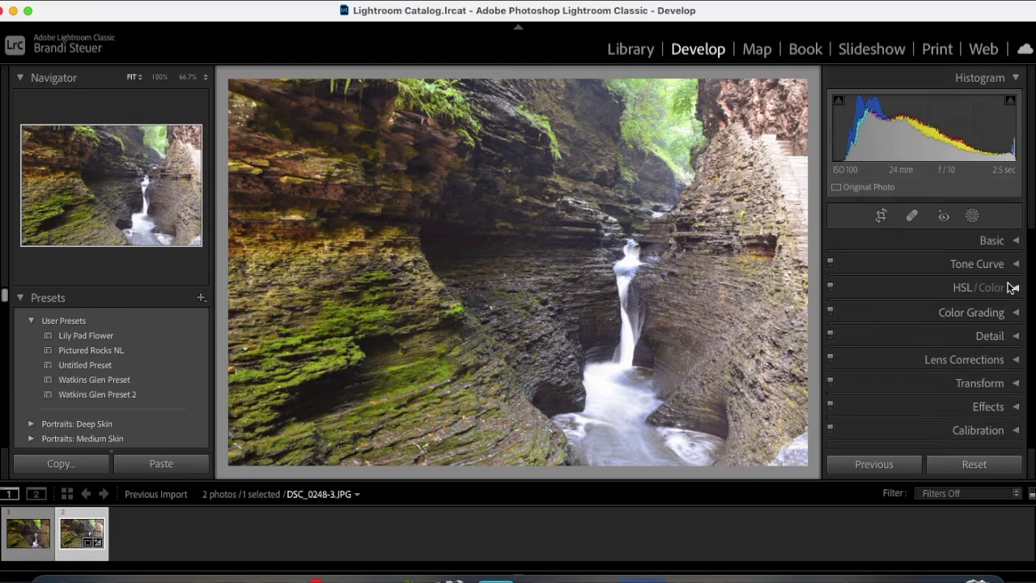
click(1010, 241)
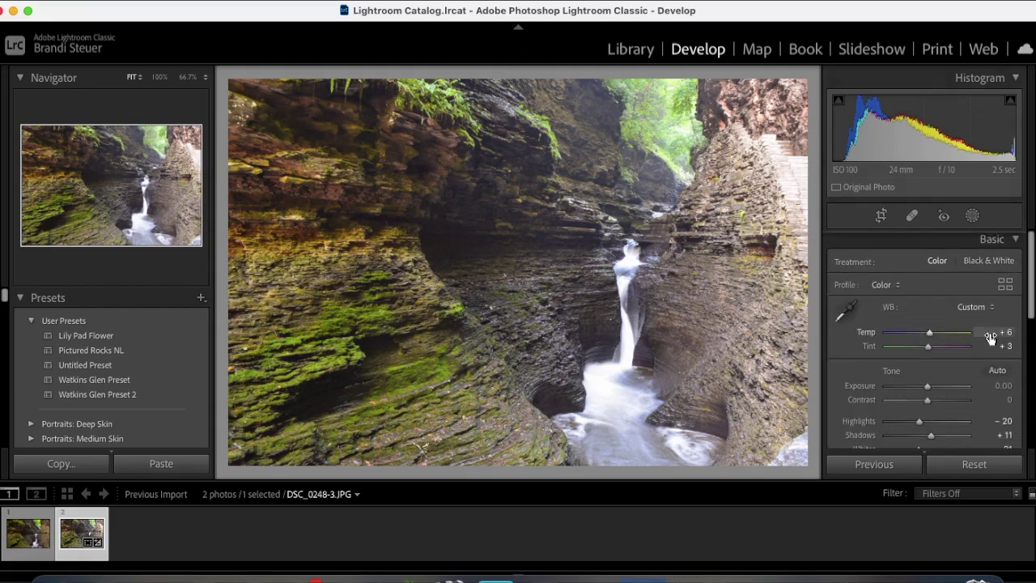
scroll(991, 336, down, 2)
scroll(990, 336, down, 2)
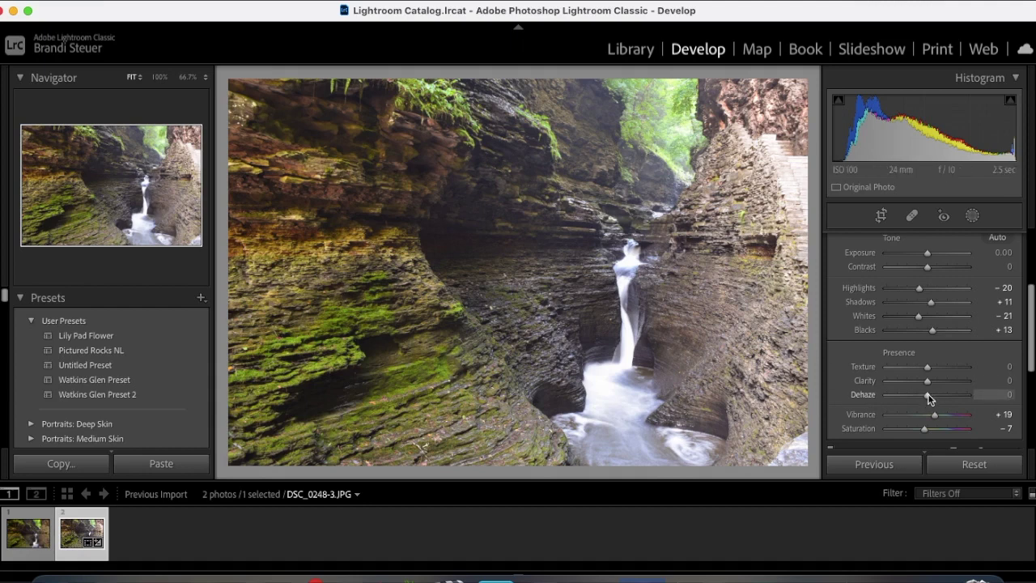
drag(929, 396, 932, 395)
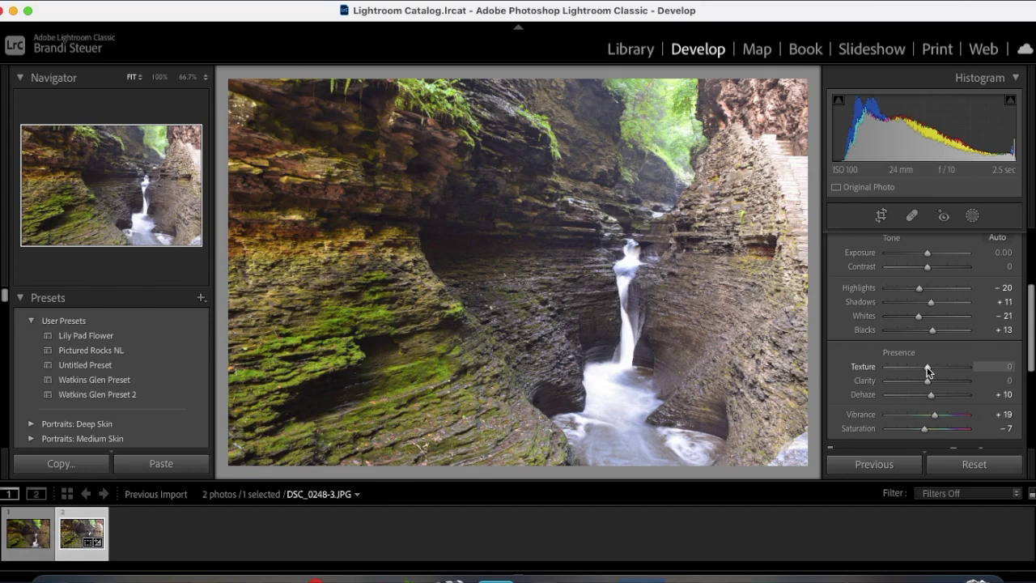
drag(927, 368, 928, 369)
Check the rock detail zoomed in, then settle Clarity at −15 and Texture at +42.
click(726, 274)
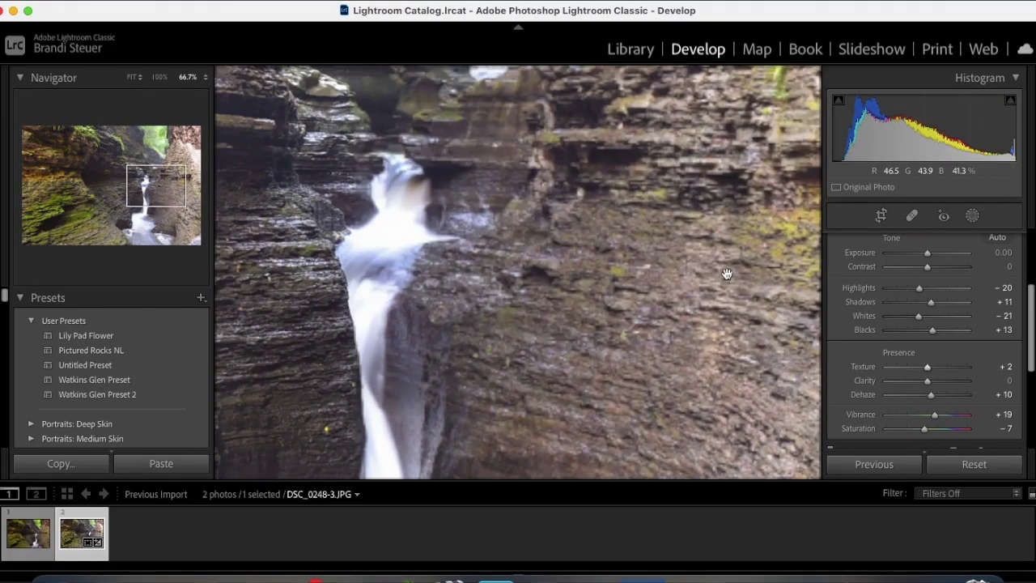
click(655, 276)
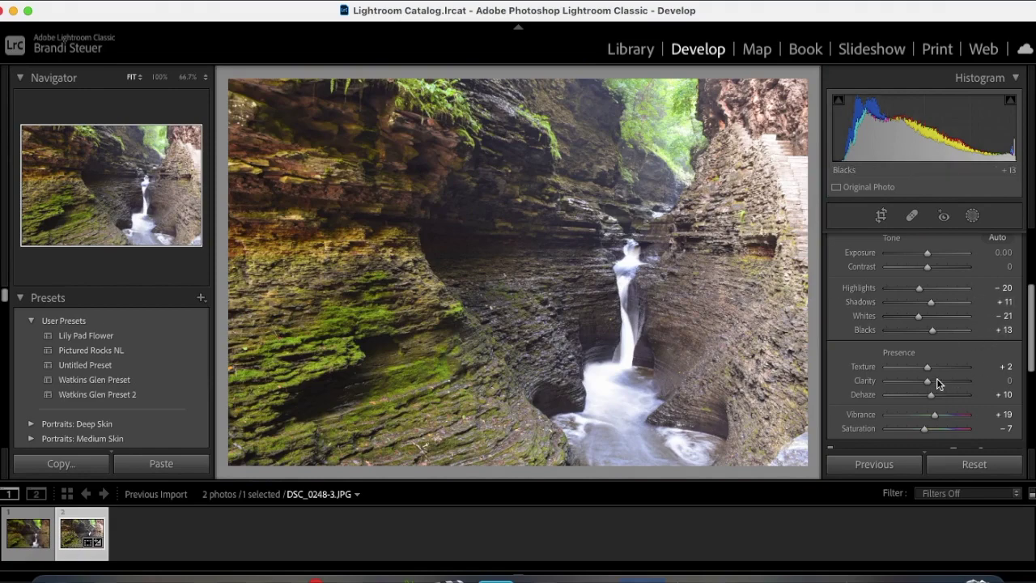
mouse_move(929, 384)
mouse_down()
mouse_move(780, 398)
mouse_move(1028, 386)
mouse_move(913, 392)
mouse_up()
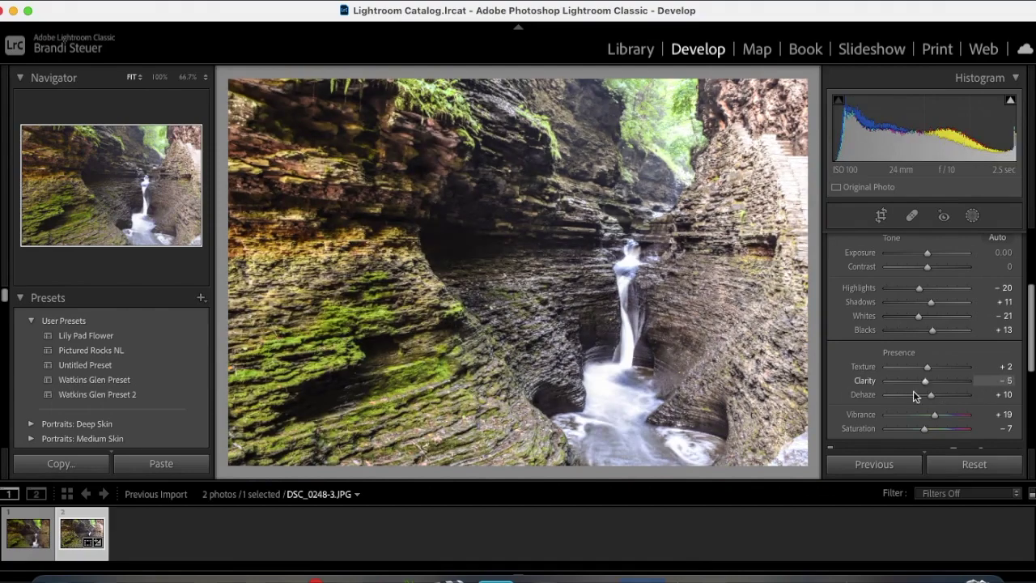
double_click(871, 387)
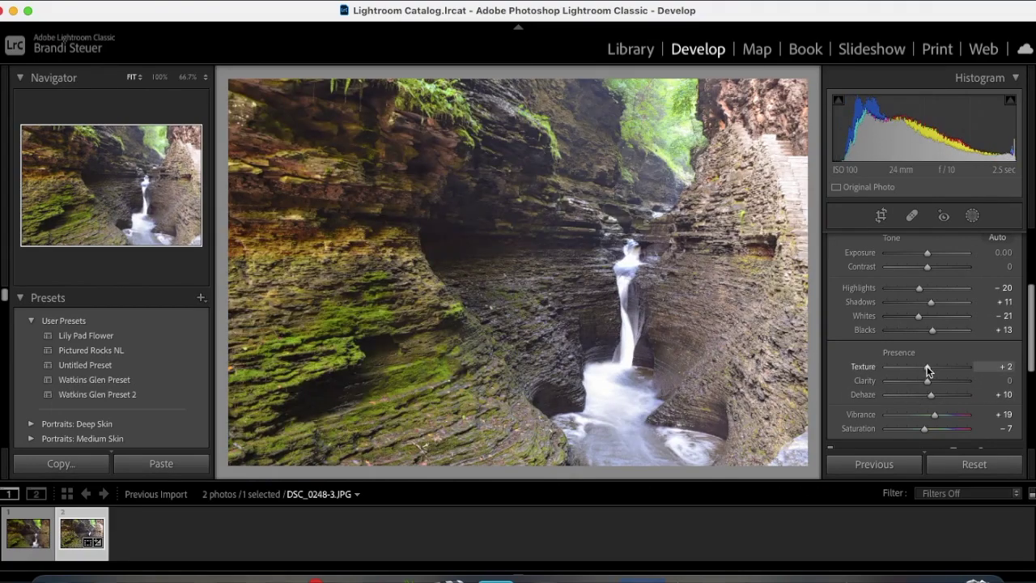
mouse_move(928, 370)
mouse_down()
mouse_move(952, 371)
mouse_move(922, 382)
mouse_up()
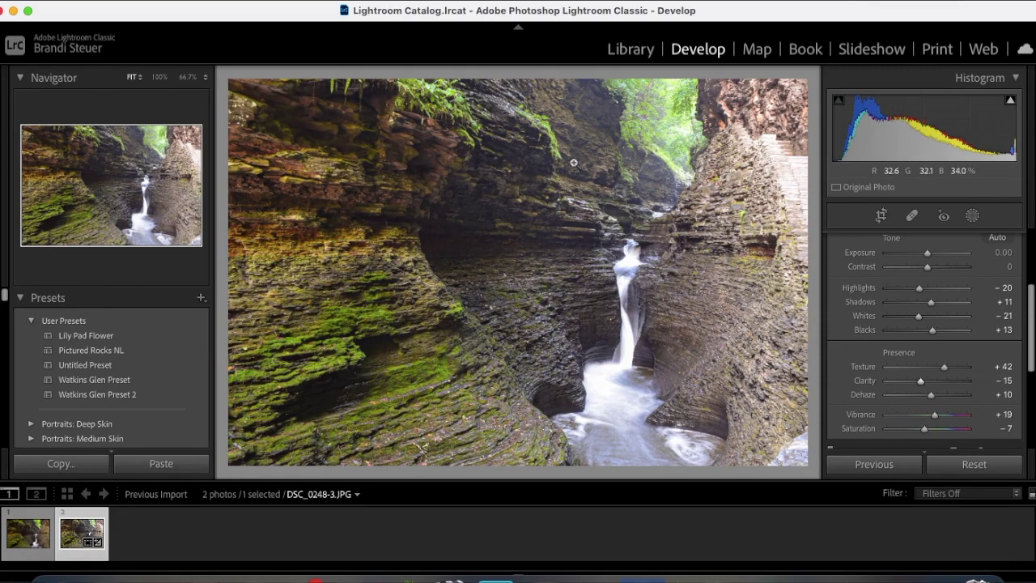
scroll(945, 332, up, 2)
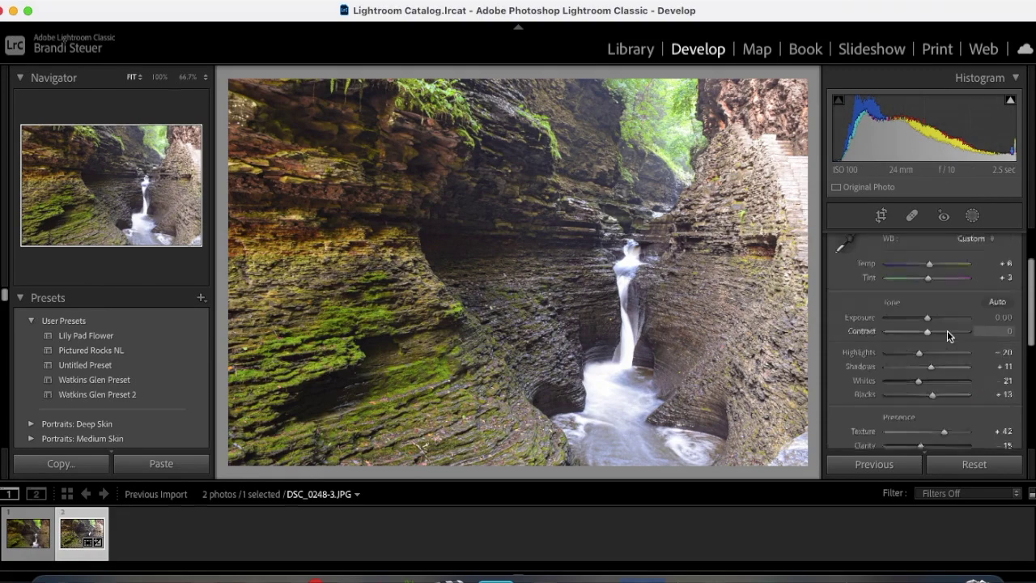
scroll(947, 332, up, 2)
click(1003, 242)
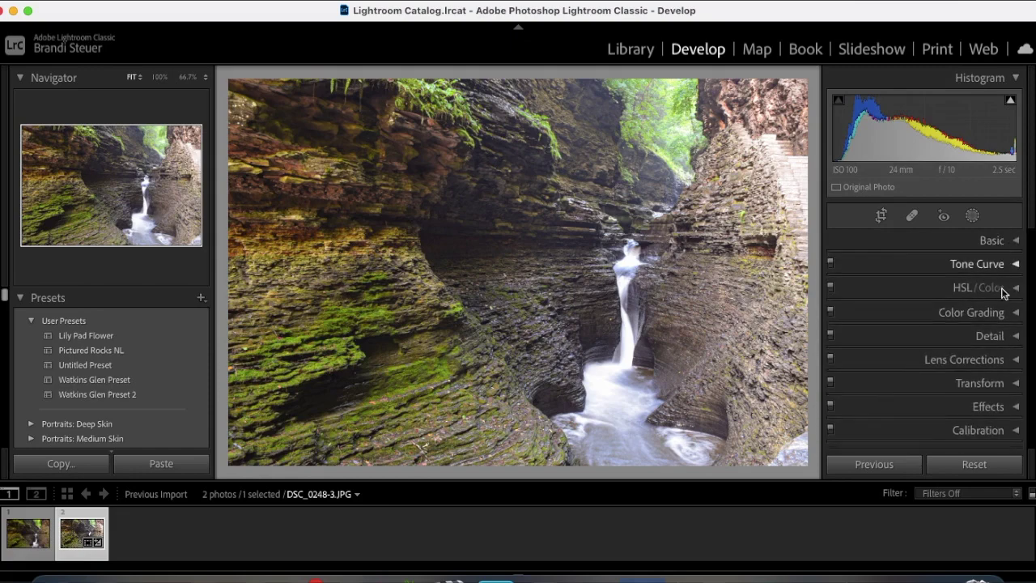
In the Detail panel, set Sharpening Amount 50, Radius 1.0 and Detail 75.
click(989, 336)
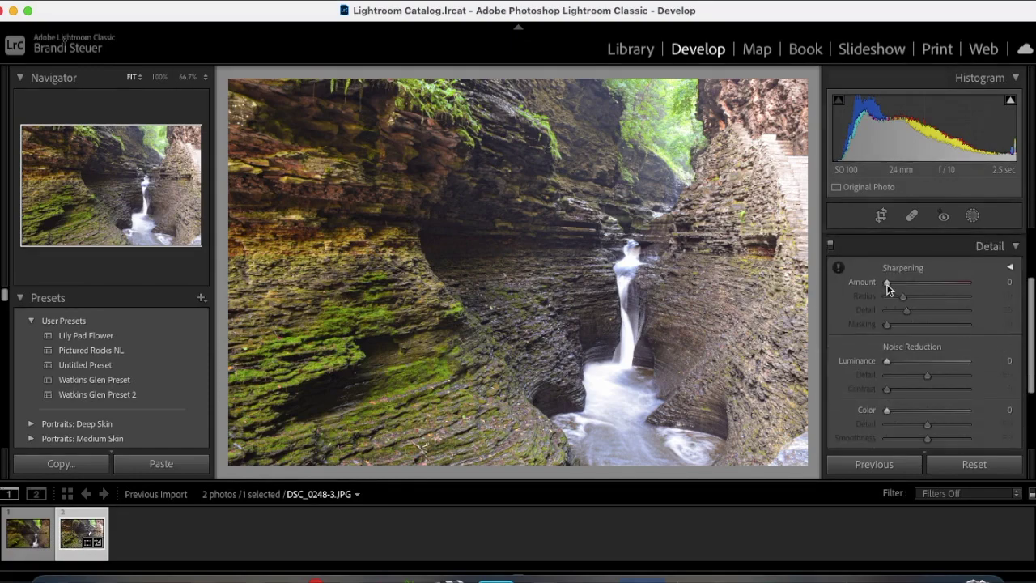
drag(887, 283, 948, 308)
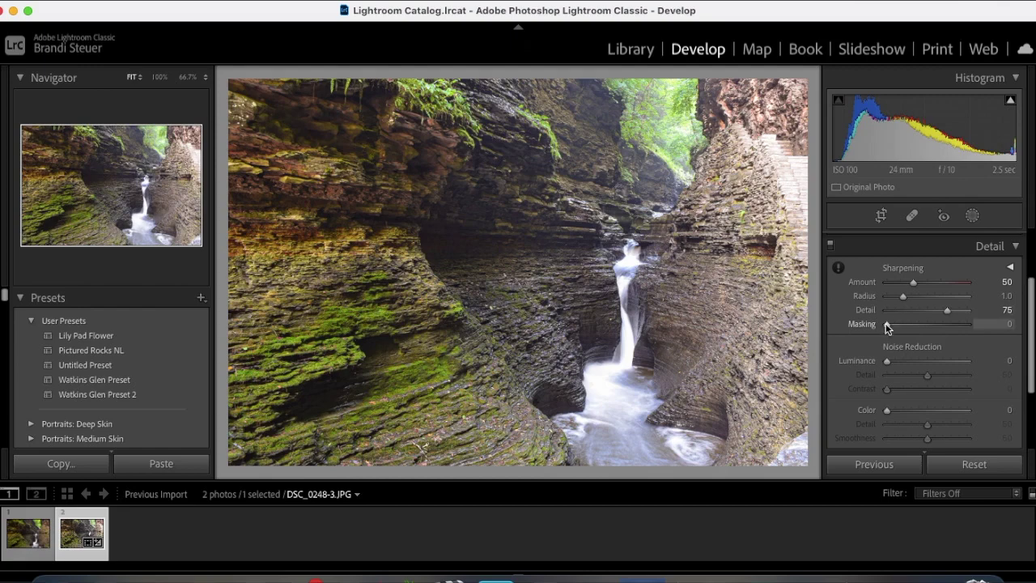
Raise Sharpening Masking to 72 while watching the Alt mask preview of the edges.
key(alt)
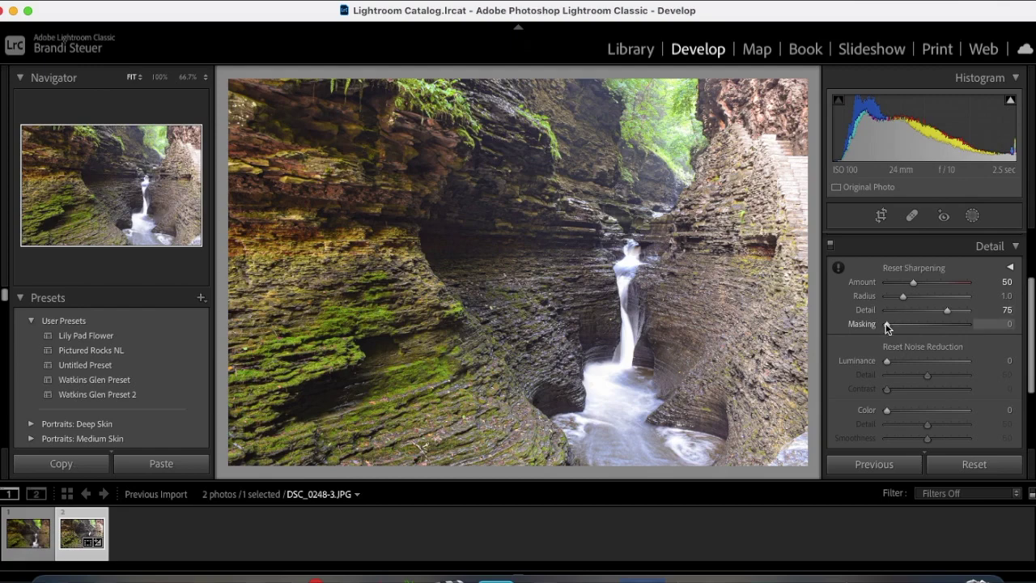
drag(887, 325, 882, 327)
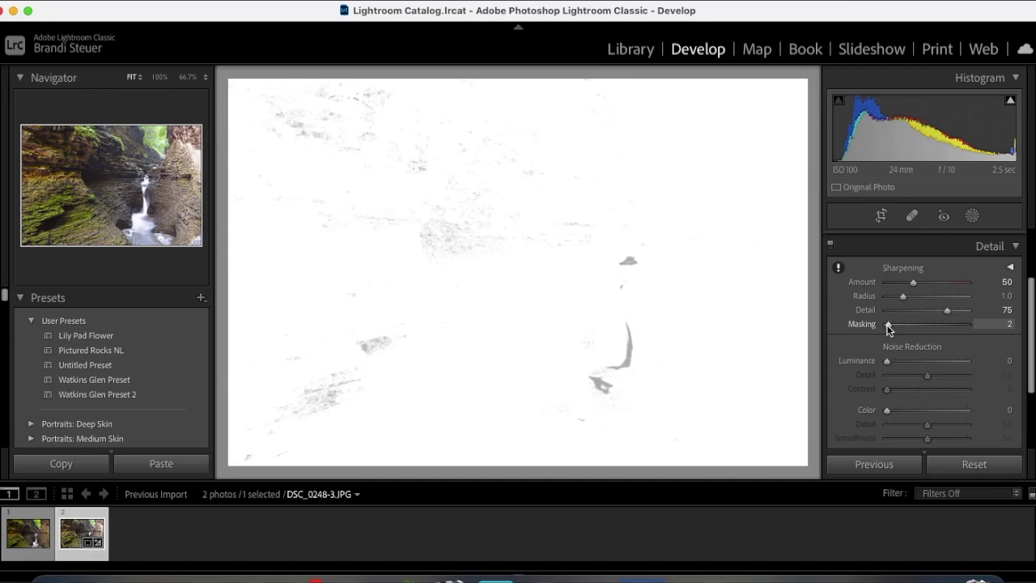
drag(896, 326, 903, 325)
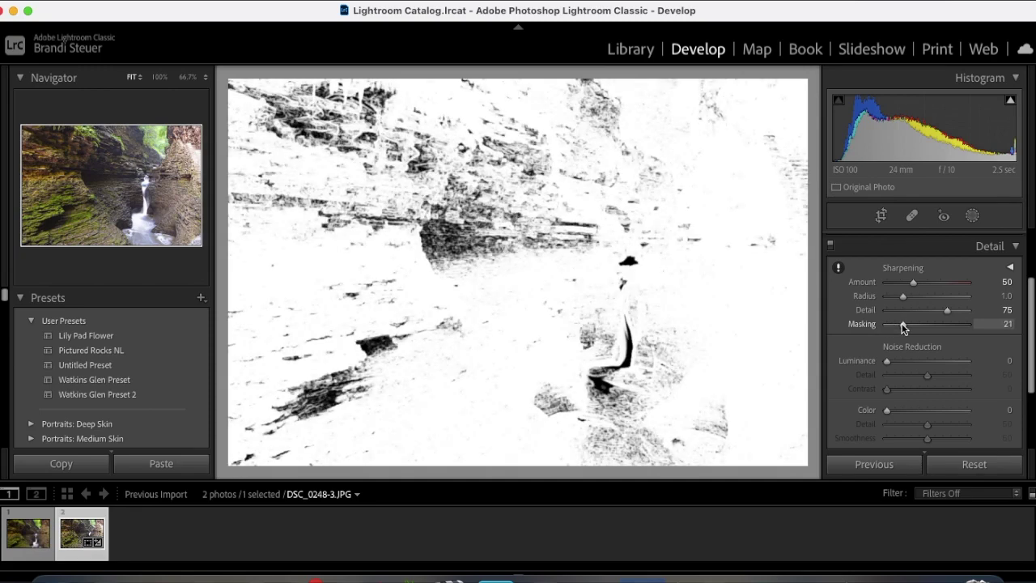
drag(903, 326, 939, 319)
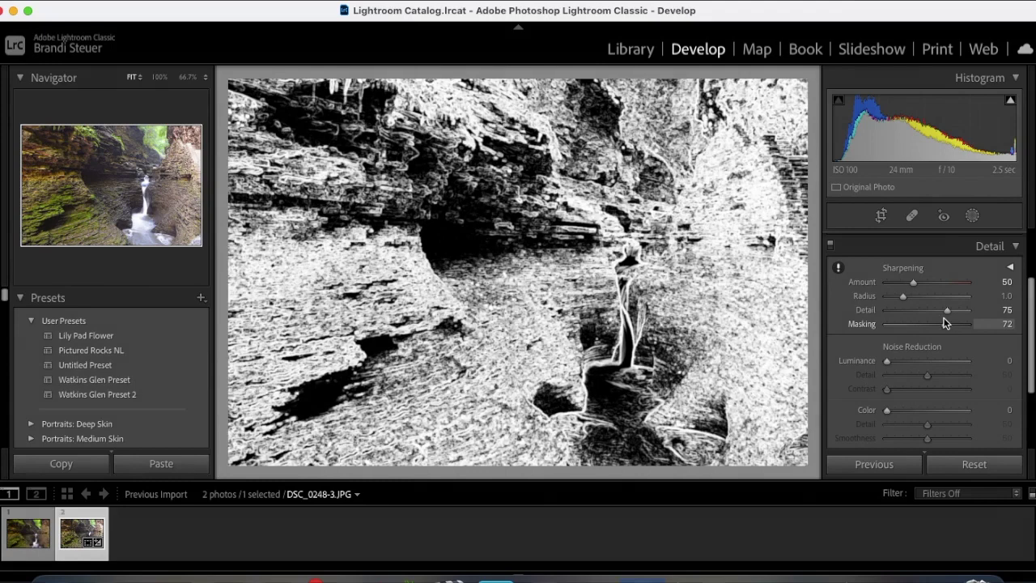
drag(943, 322, 943, 322)
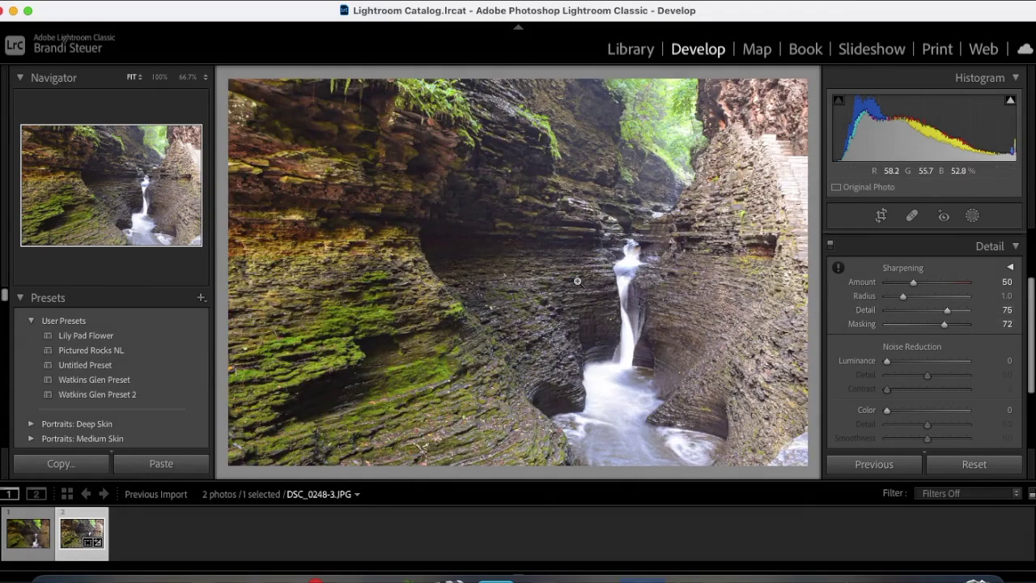
click(636, 341)
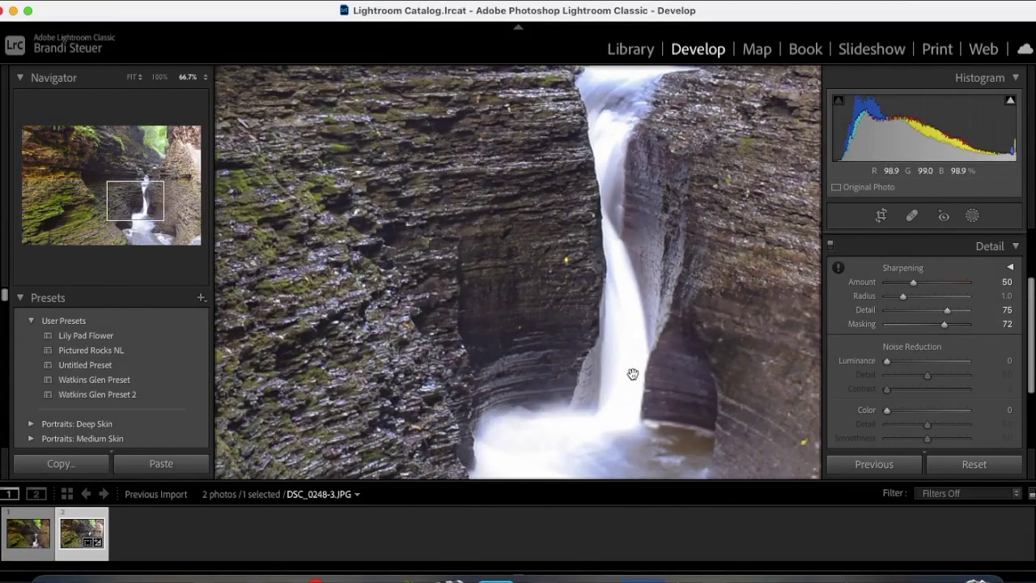
click(627, 326)
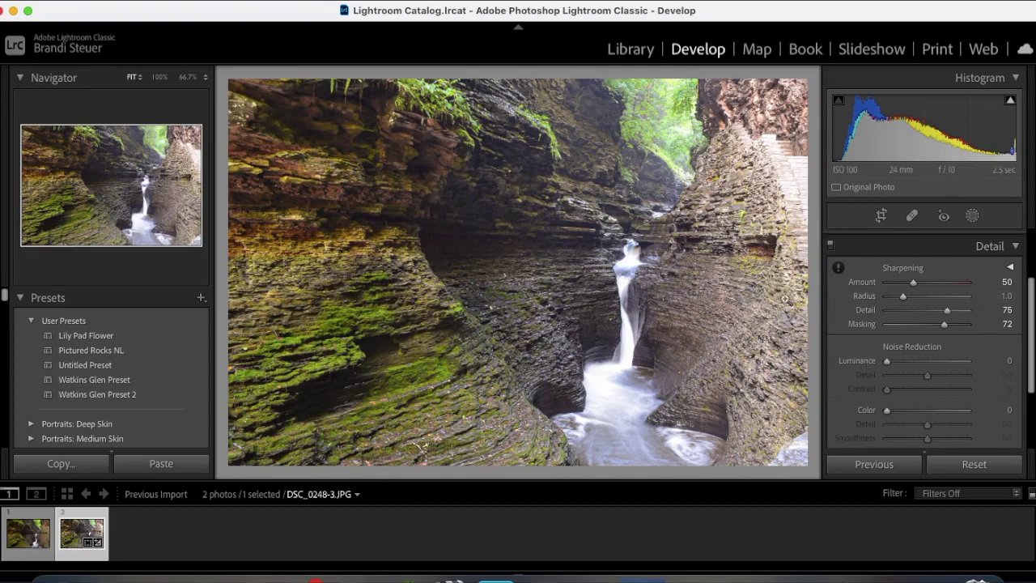
click(480, 233)
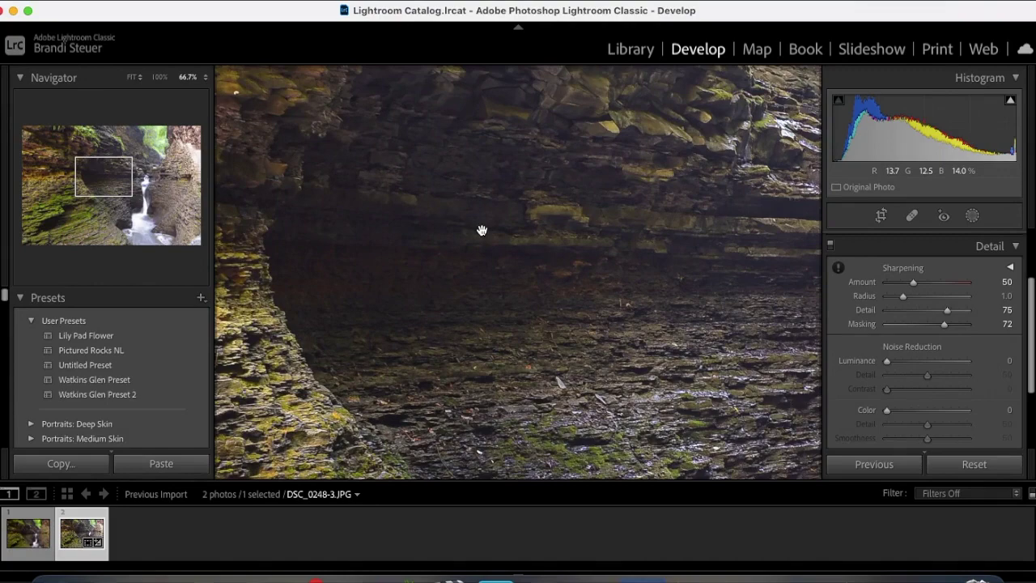
click(572, 199)
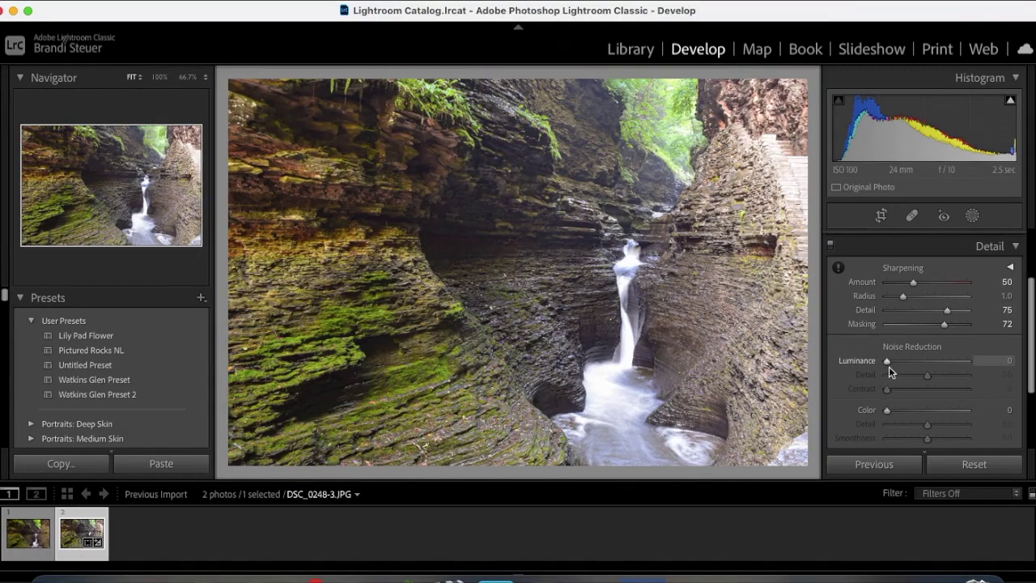
scroll(962, 372, down, 2)
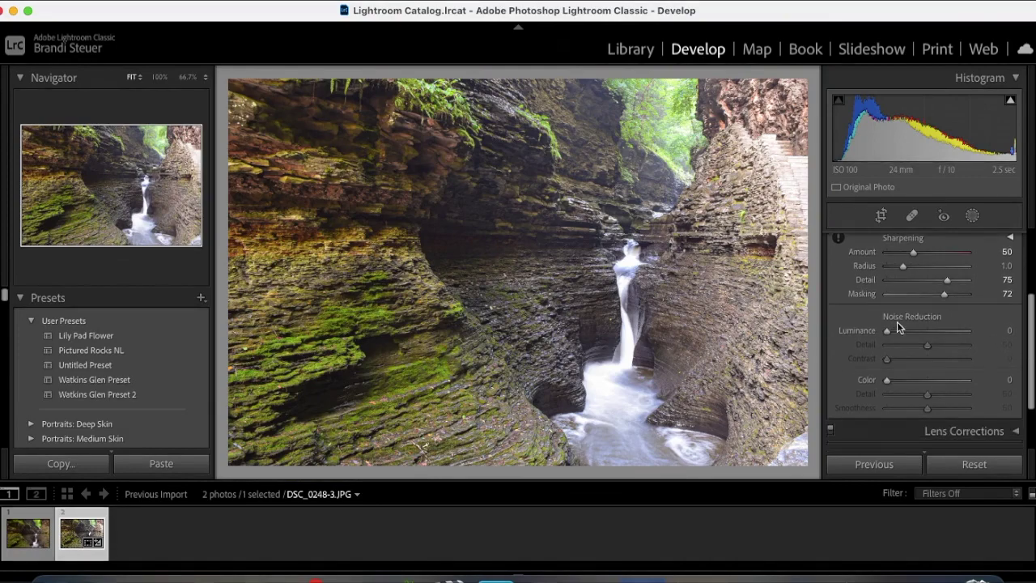
drag(897, 327, 813, 340)
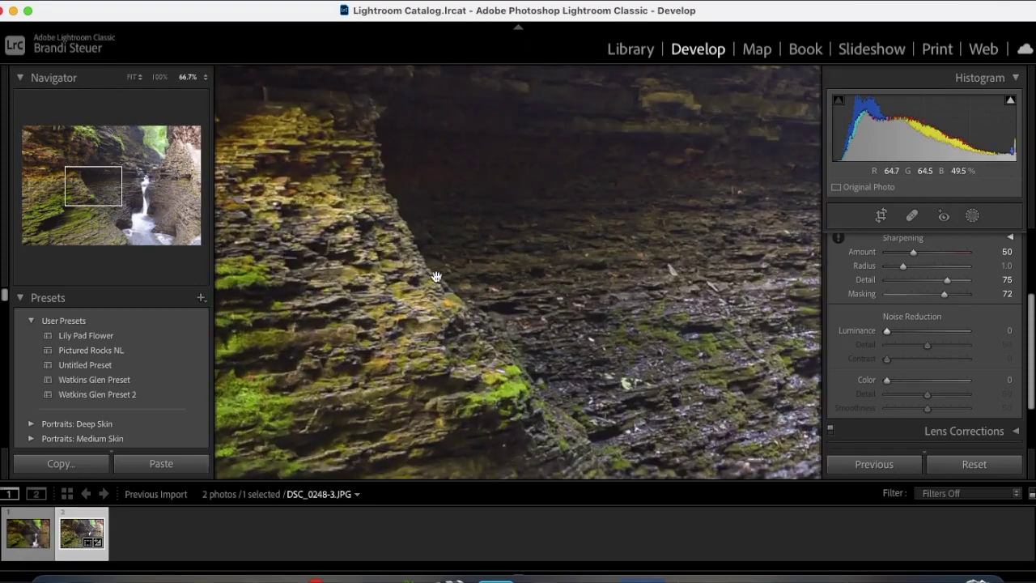
click(437, 279)
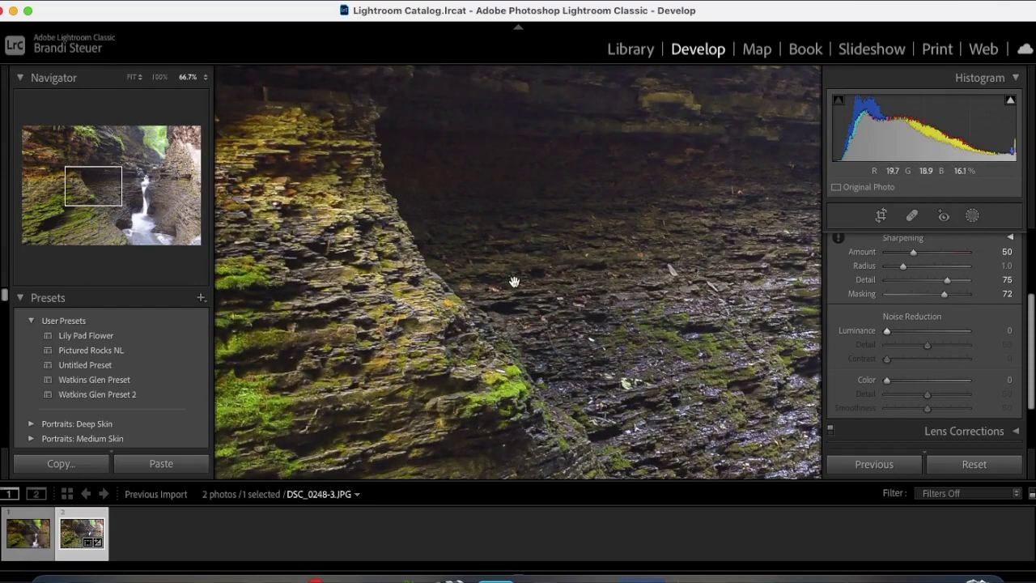
click(630, 271)
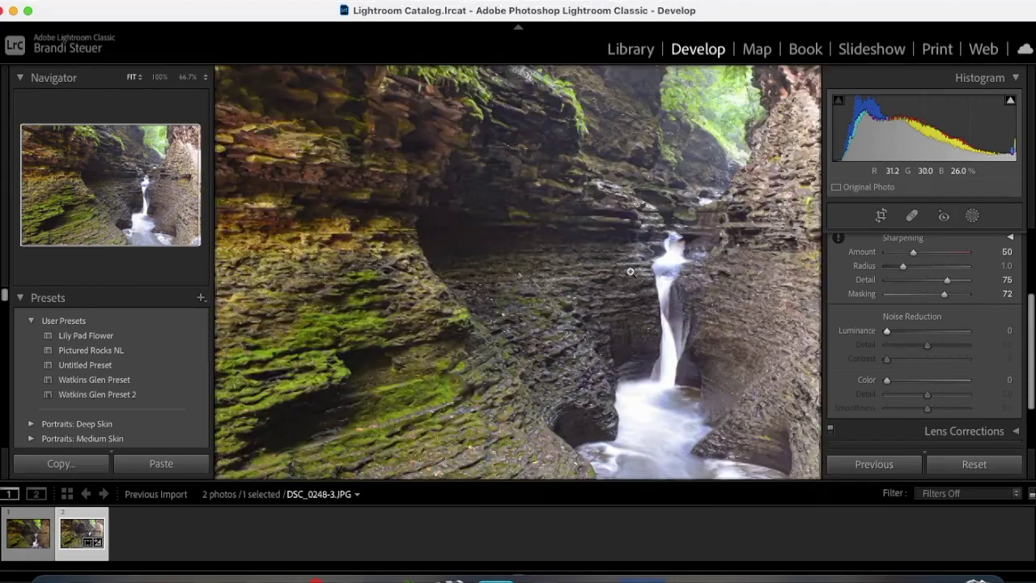
scroll(982, 328, up, 1)
scroll(985, 329, up, 2)
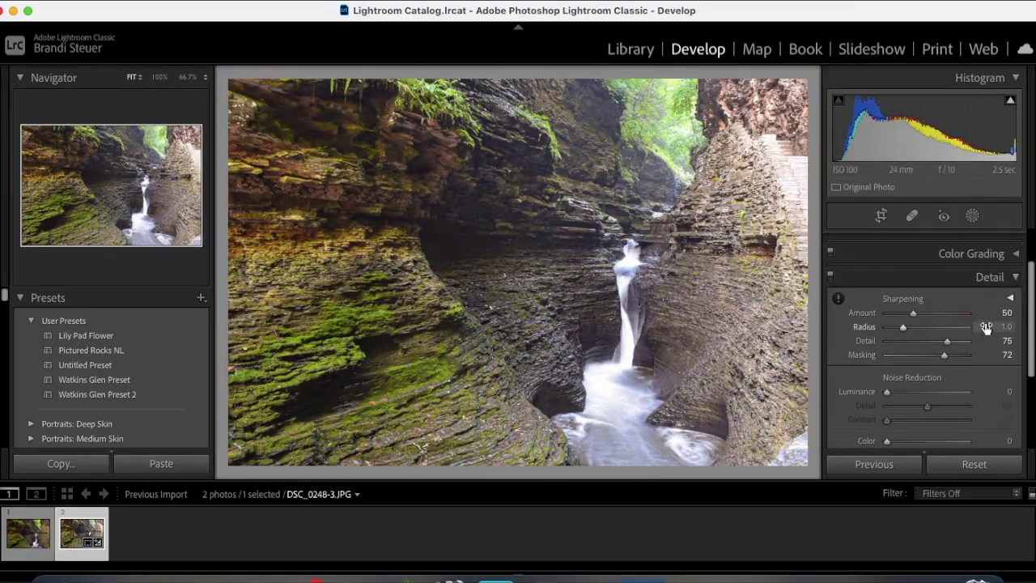
click(1011, 275)
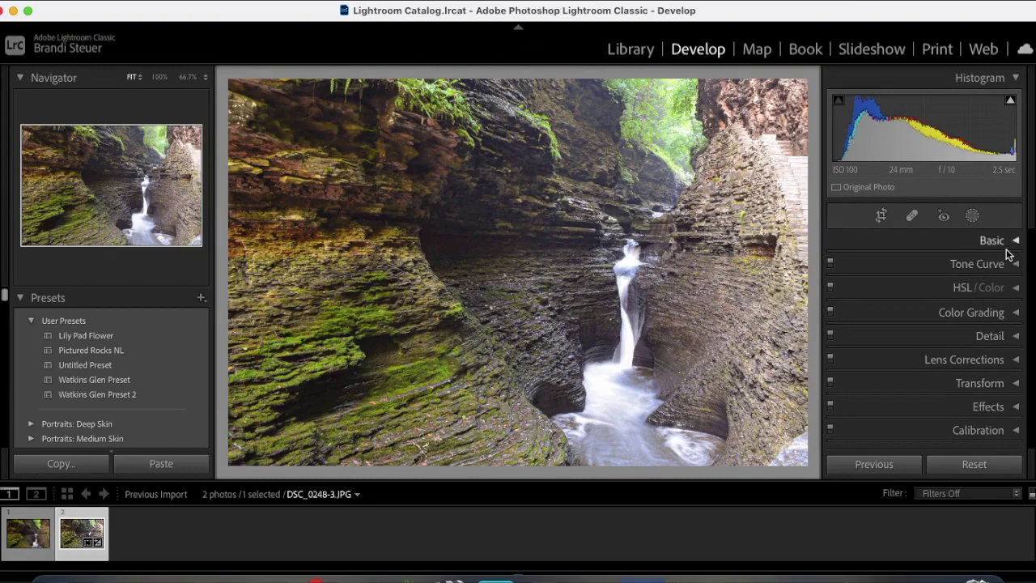
In the Basic panel, try an extreme Contrast, reset it, then settle it at +6.
click(1007, 246)
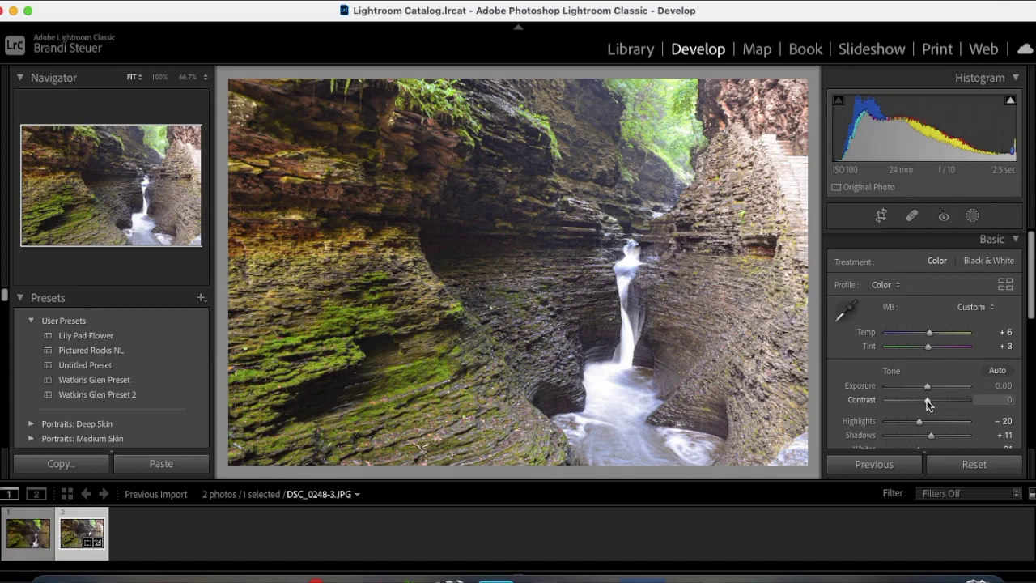
mouse_move(927, 405)
mouse_down()
mouse_move(1004, 400)
mouse_move(979, 411)
mouse_move(942, 405)
mouse_up()
double_click(864, 405)
drag(928, 403, 931, 403)
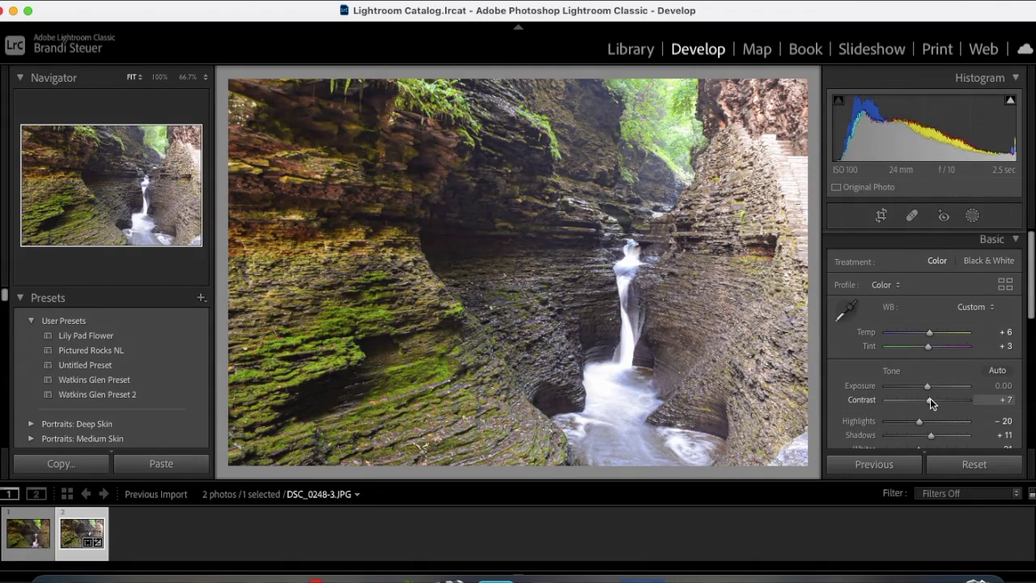
drag(930, 399, 929, 399)
scroll(952, 276, up, 1)
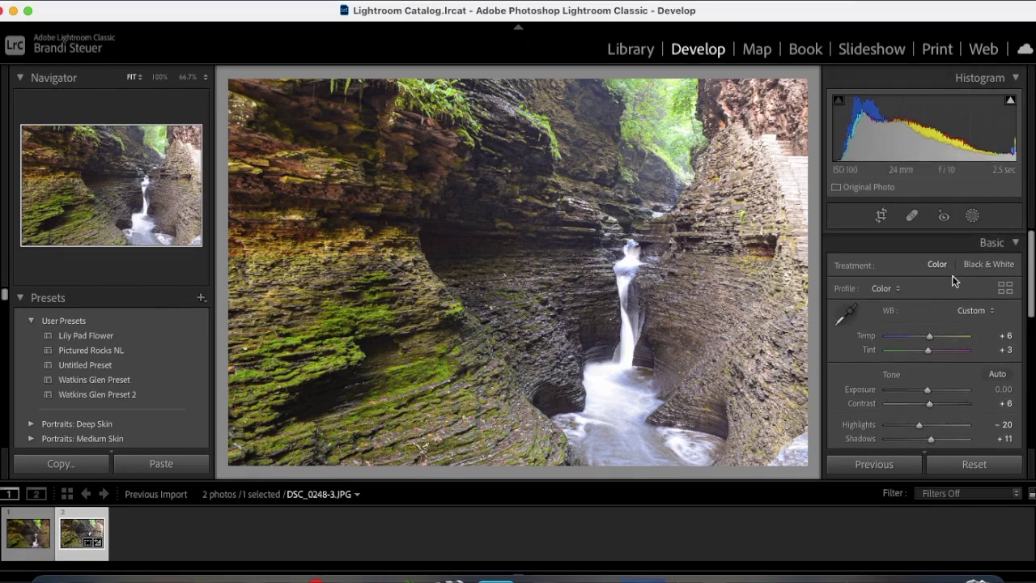
click(992, 240)
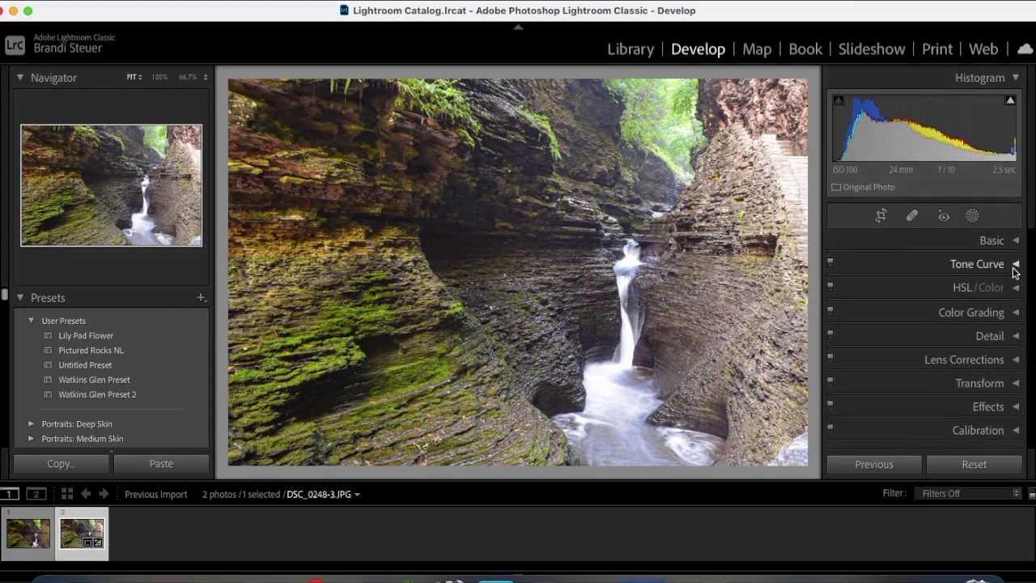
Set the Tone Curve regions to Shadows +11, Darks −15, Highlights −12 and Lights +6.
click(1013, 268)
scroll(936, 381, down, 4)
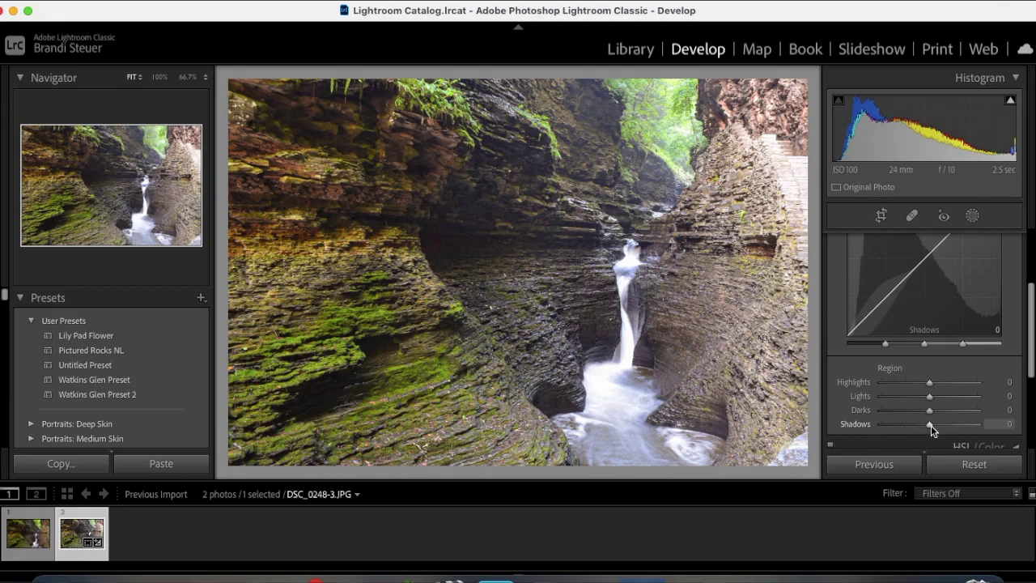
drag(930, 428, 936, 428)
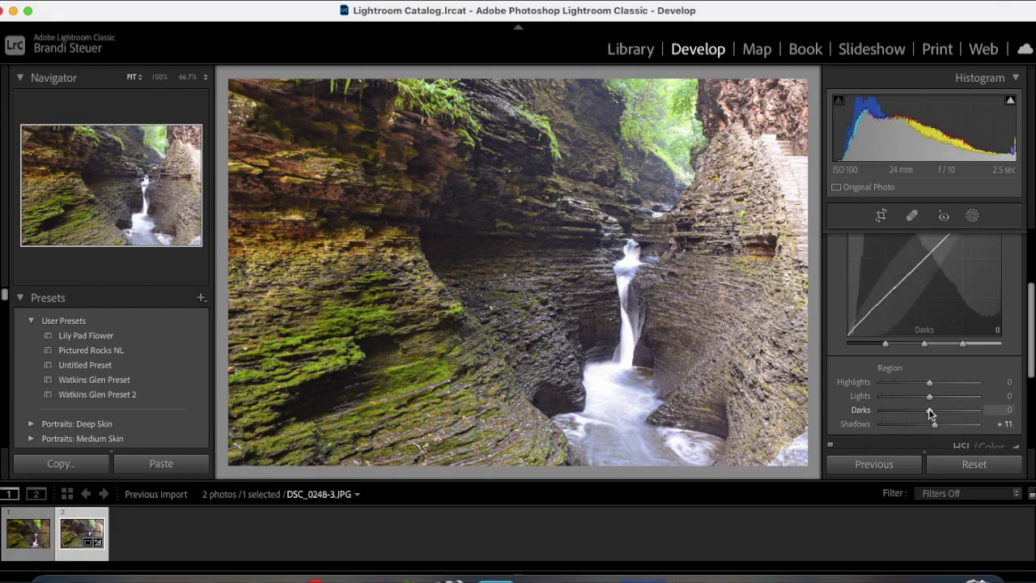
drag(928, 409, 921, 411)
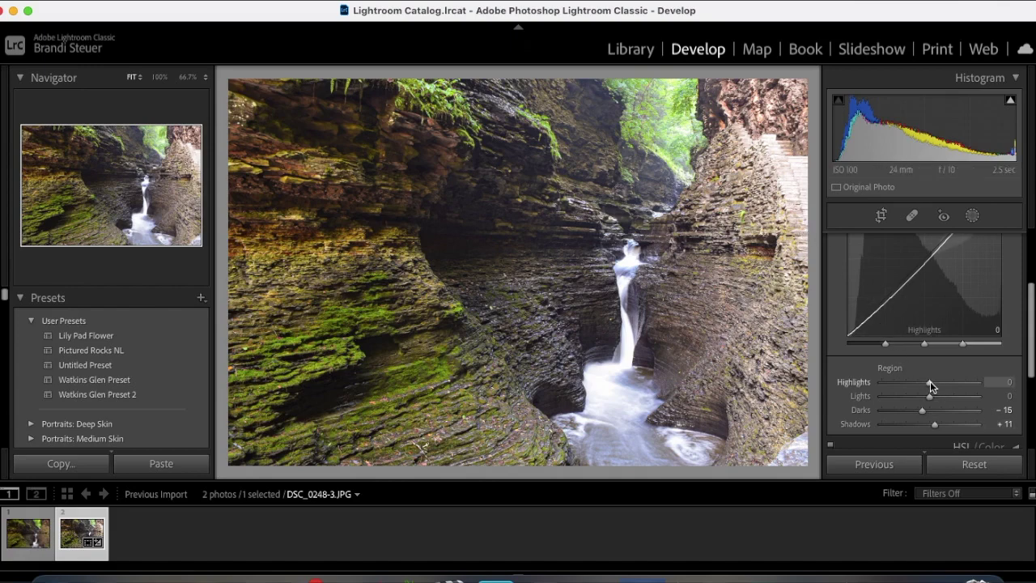
drag(930, 385, 925, 385)
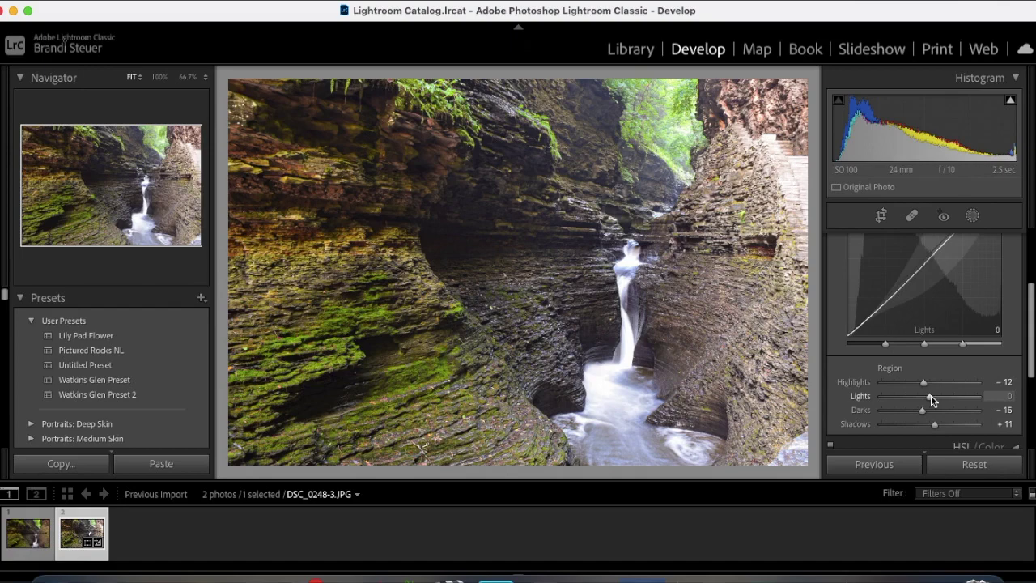
drag(931, 394, 843, 412)
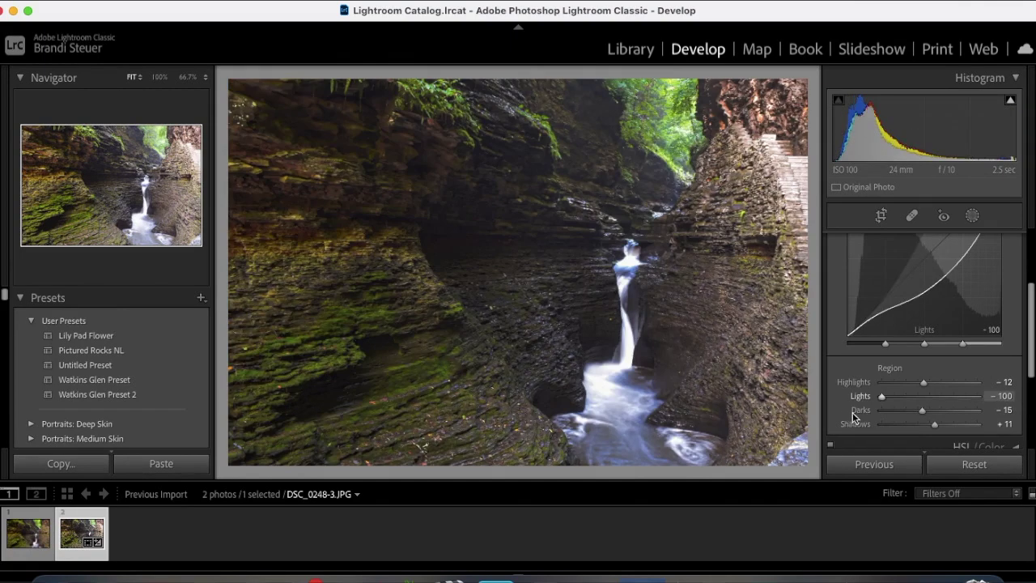
double_click(858, 396)
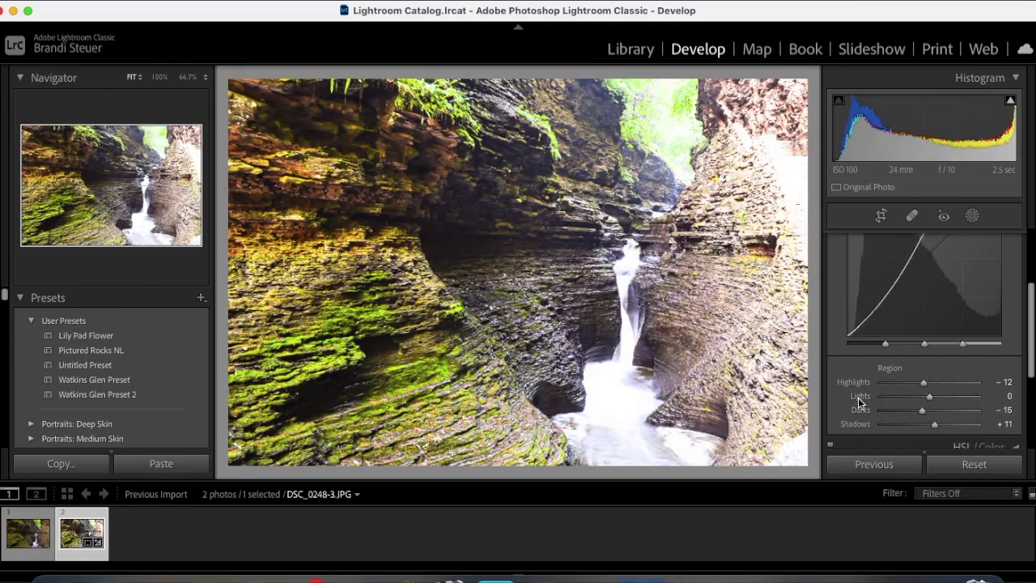
drag(929, 395, 934, 400)
scroll(947, 347, up, 5)
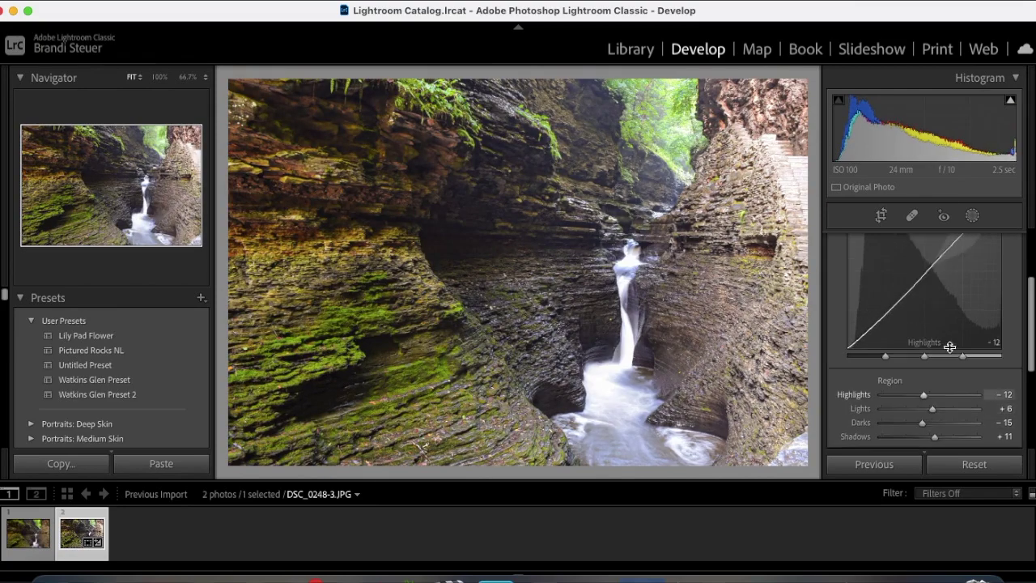
click(988, 264)
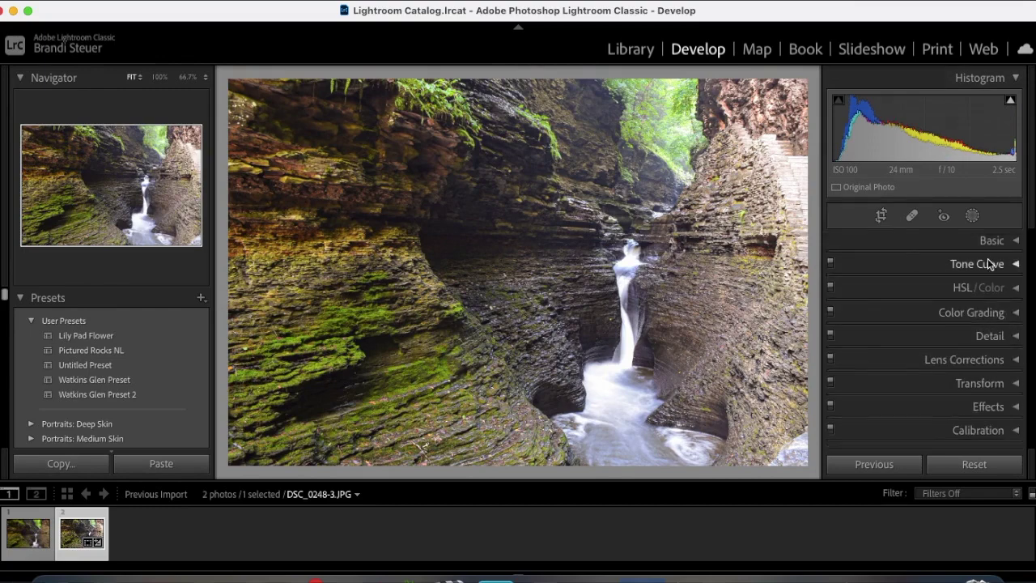
In Transform, try Upright Auto and a slight rotation, then reset Rotate to 0.0.
click(1016, 387)
scroll(954, 301, up, 2)
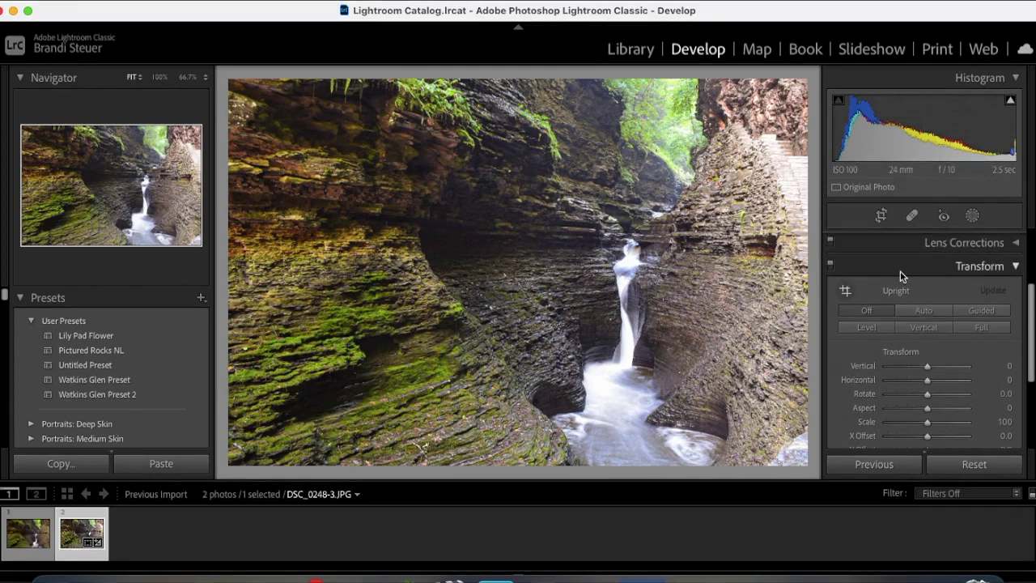
click(930, 316)
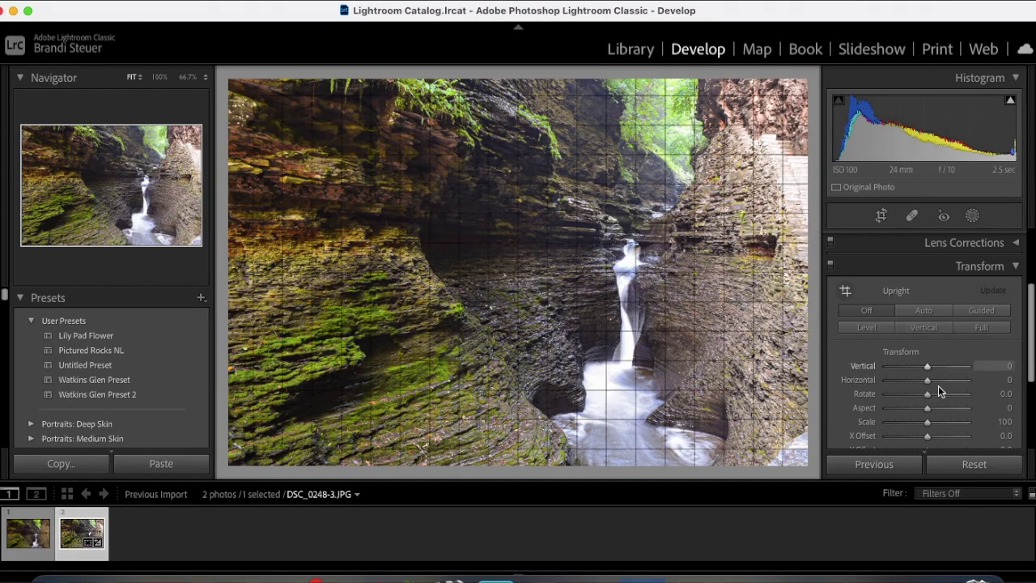
scroll(938, 385, down, 1)
mouse_move(927, 370)
mouse_down()
mouse_move(945, 369)
mouse_move(916, 371)
mouse_up()
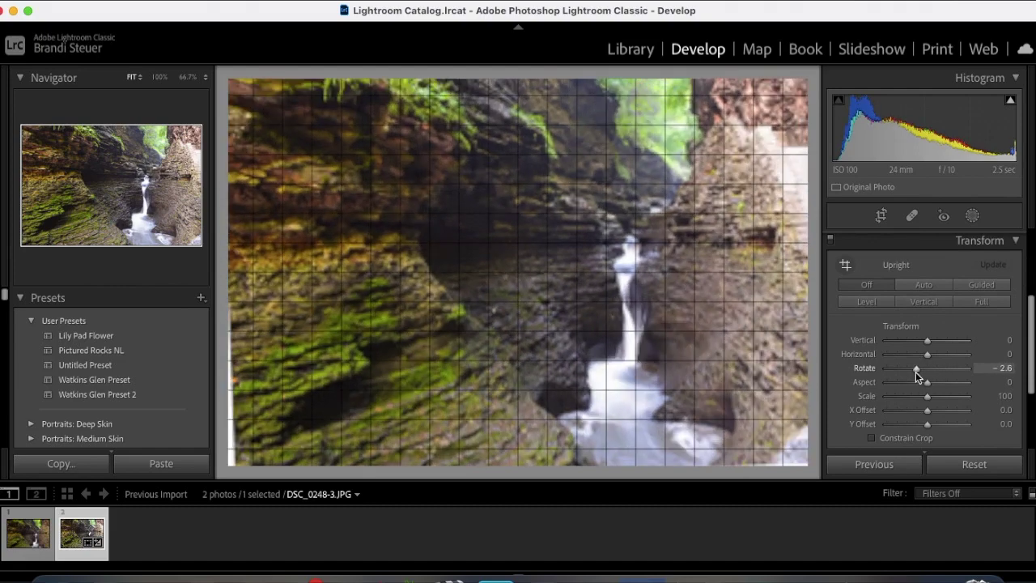
double_click(867, 365)
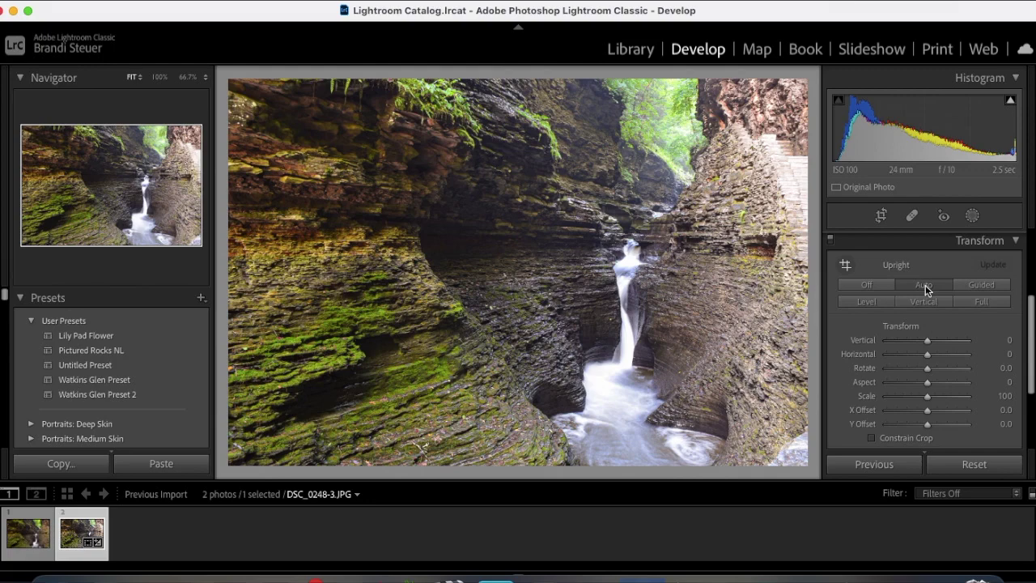
Open and close the Crop tool without changing the frame, then collapse Transform.
click(881, 216)
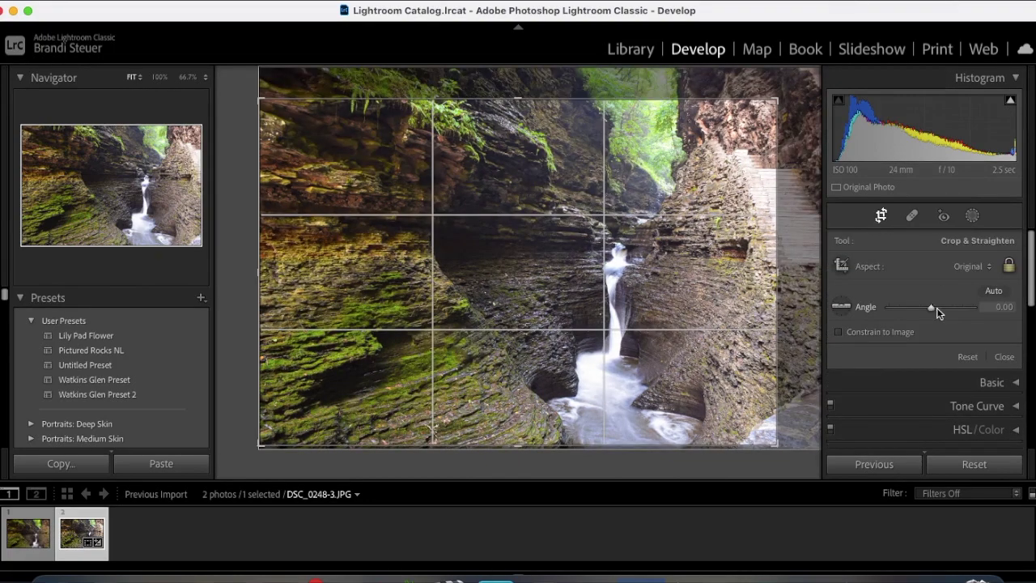
click(881, 215)
scroll(982, 347, down, 5)
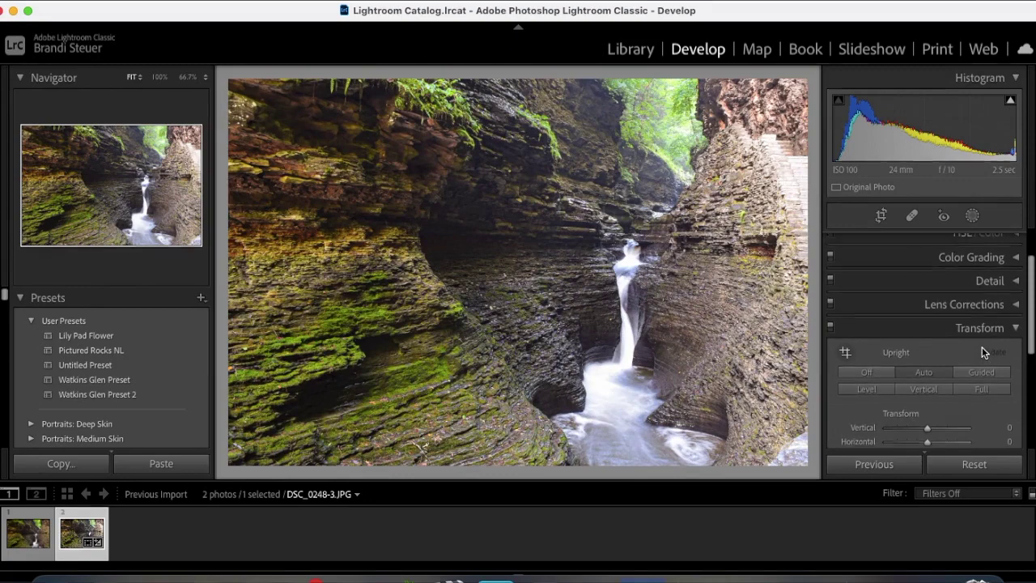
scroll(953, 393, down, 1)
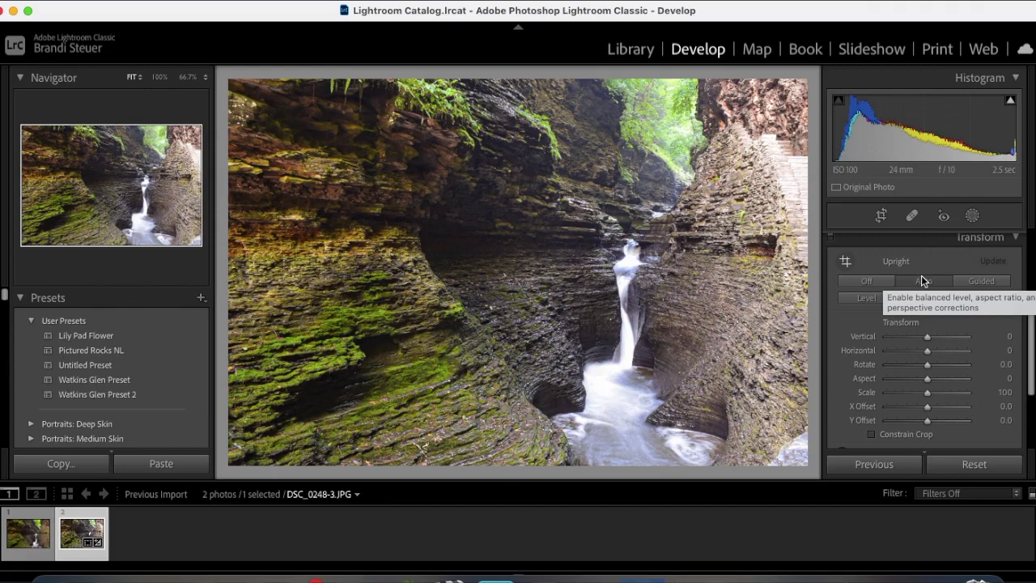
click(1008, 239)
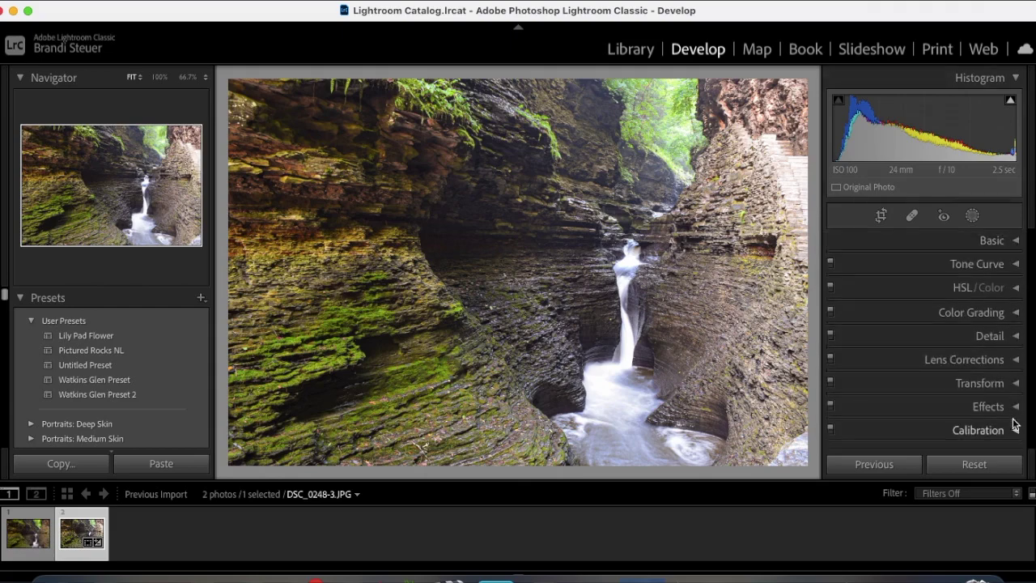
Set Post-Crop Vignetting Amount to −15 in Effects for a subtle dark vignette.
click(1009, 408)
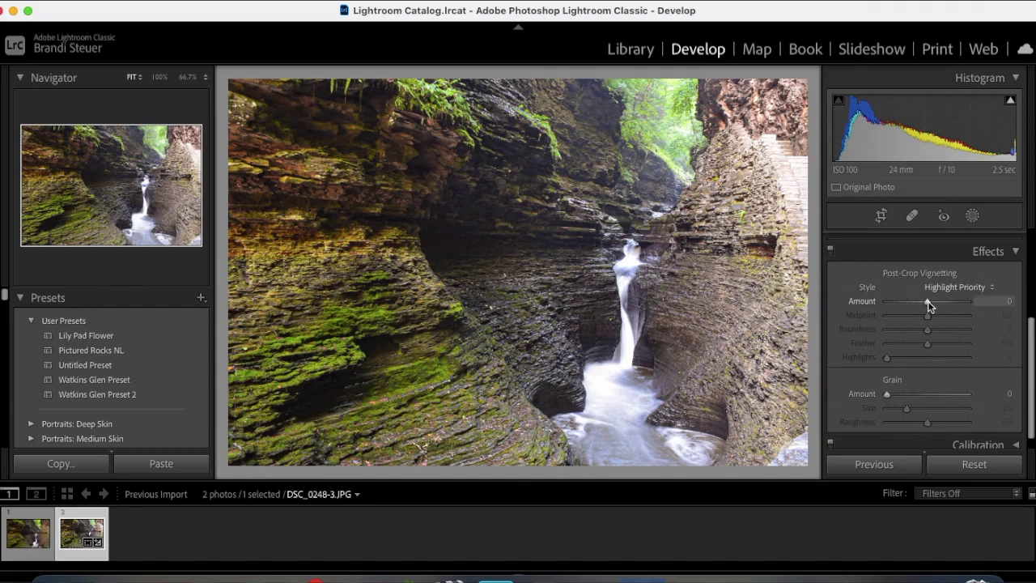
mouse_move(928, 303)
mouse_down()
mouse_move(943, 301)
mouse_move(922, 301)
mouse_up()
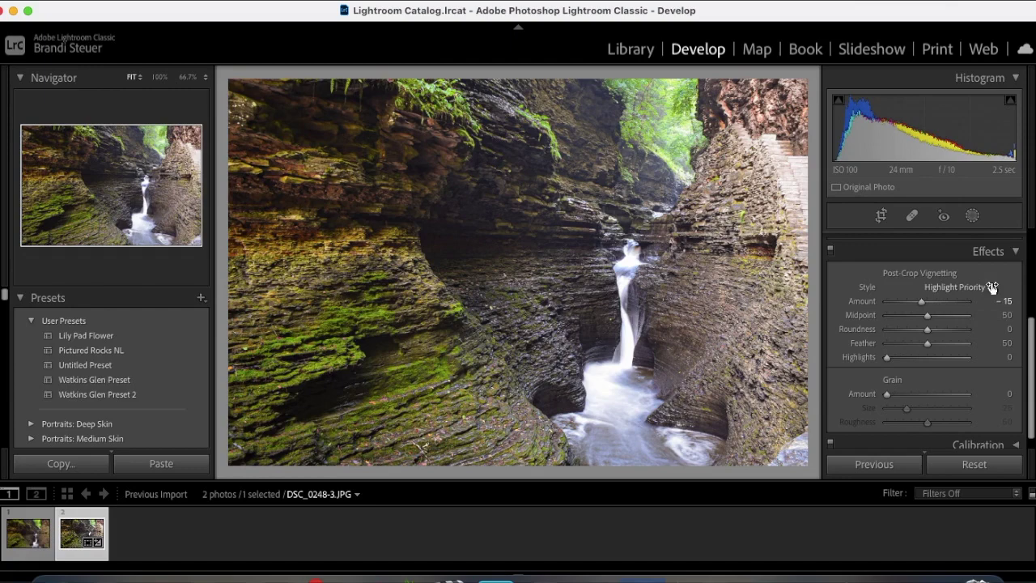
click(993, 255)
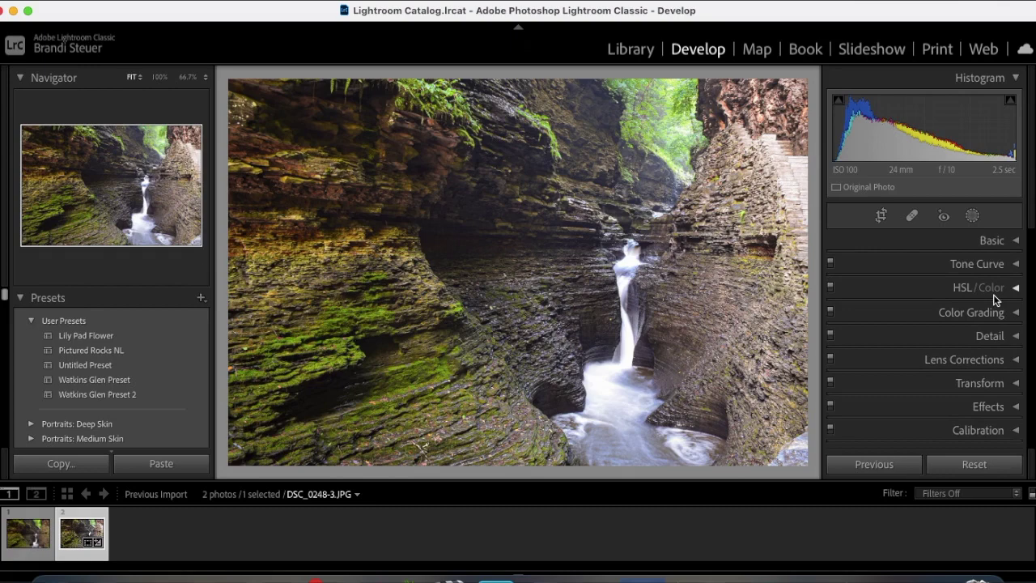
Clone over the bottom-right corner blemish with Spot Removal, resampling from nearby rock.
click(912, 216)
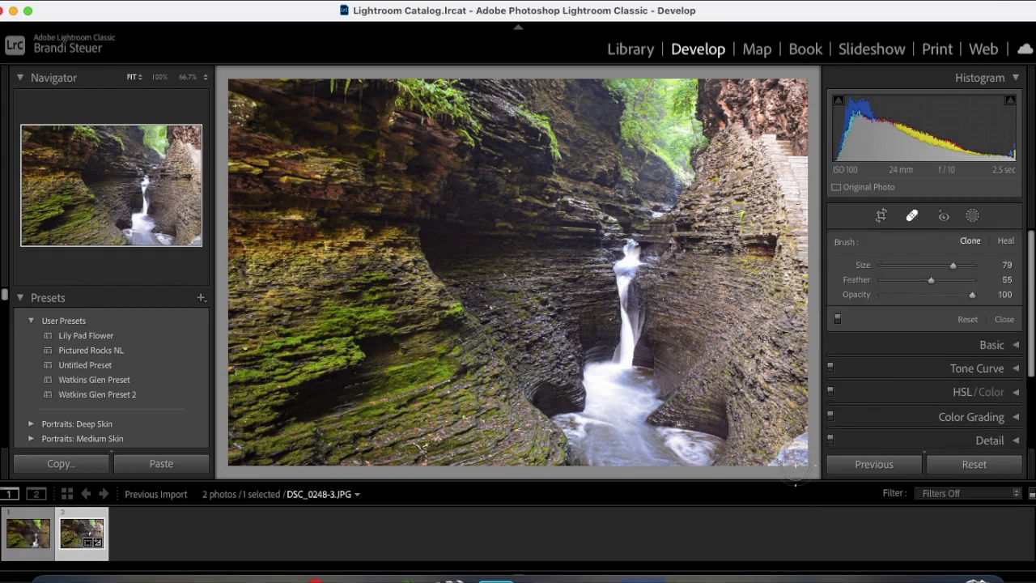
mouse_move(791, 458)
mouse_down()
mouse_move(785, 468)
mouse_move(823, 469)
mouse_up()
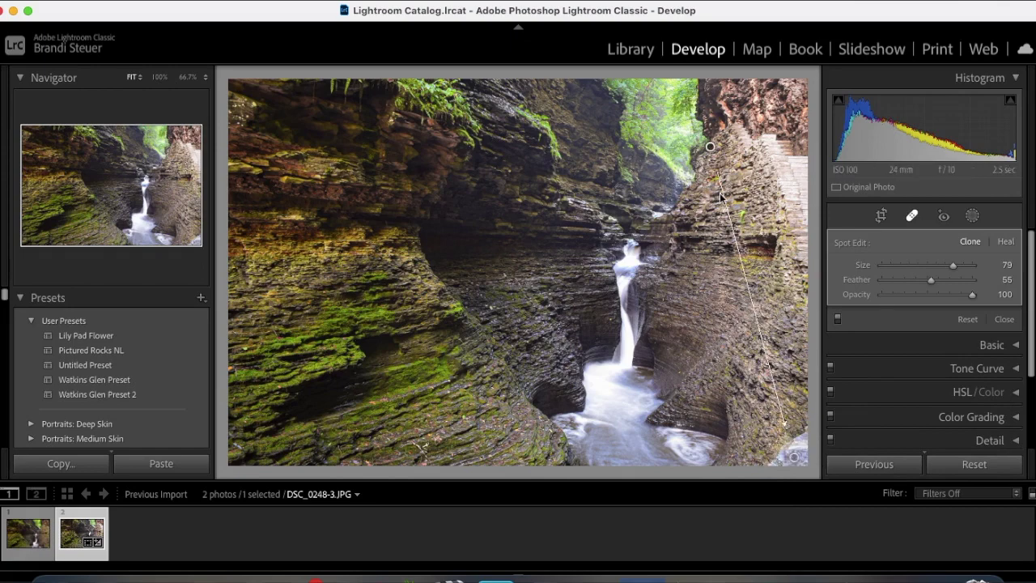
drag(710, 145, 777, 424)
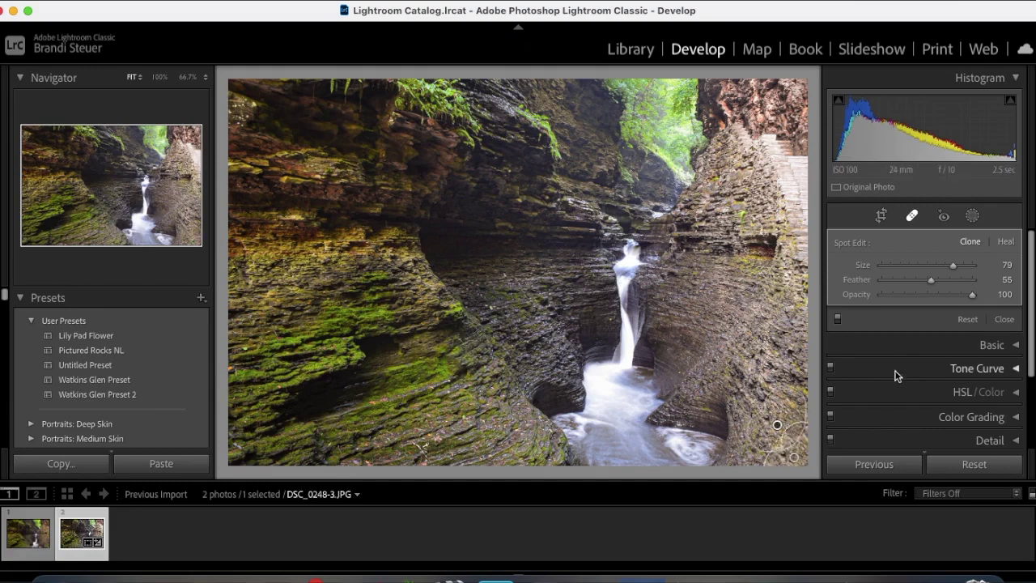
click(913, 220)
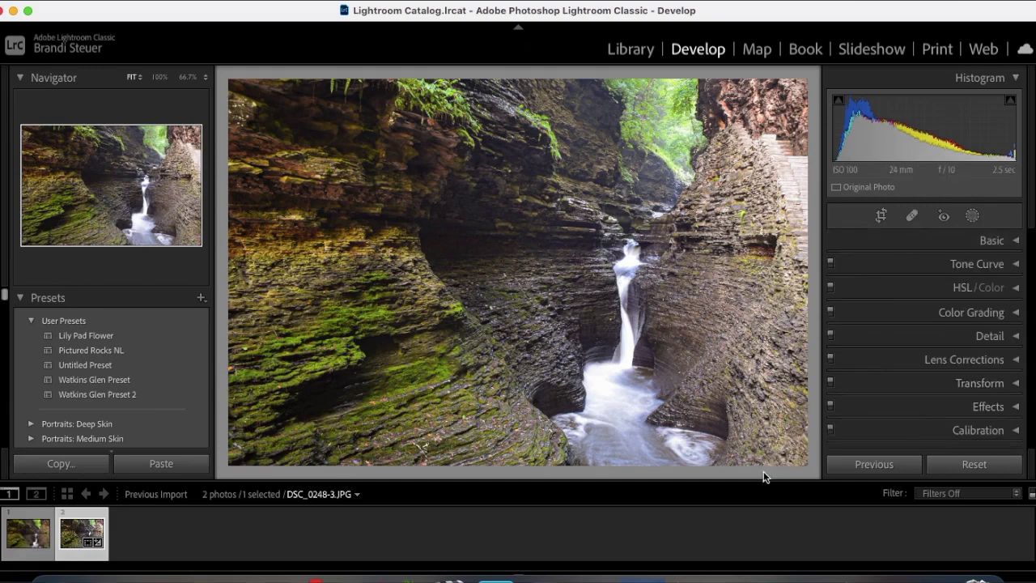
Zoom in to inspect the stairs at the upper right, then return to the full photo.
click(769, 147)
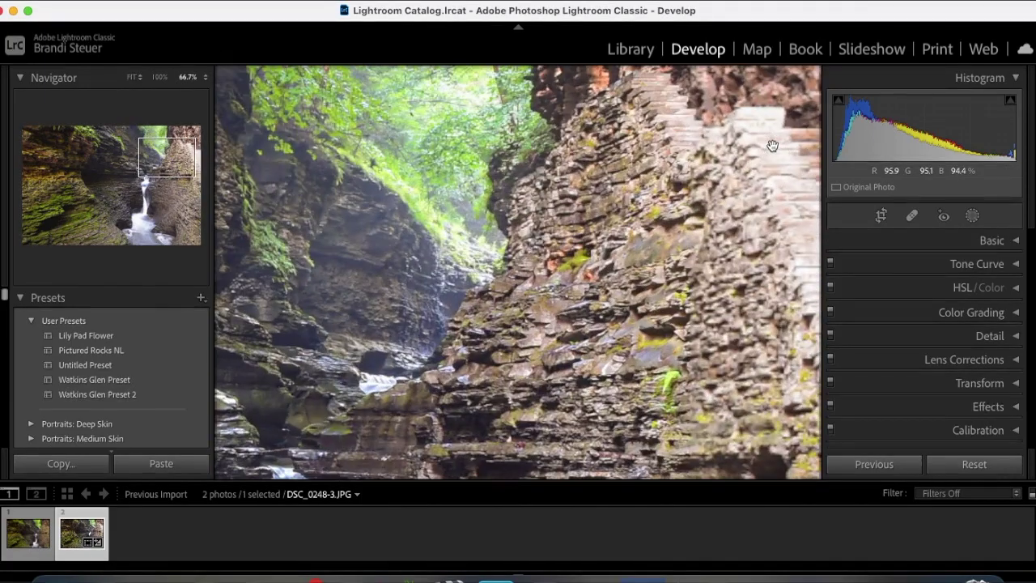
click(760, 272)
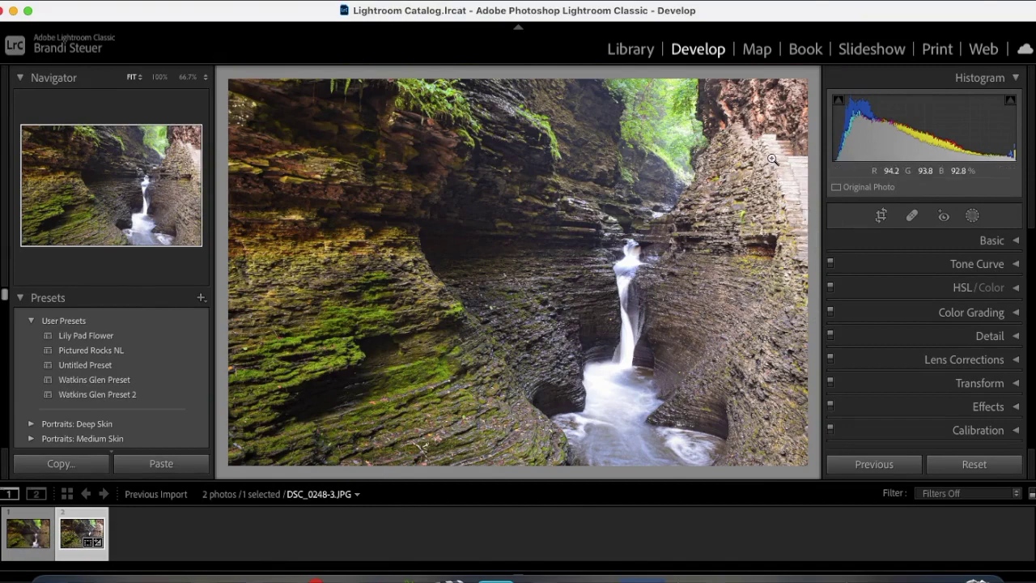
click(972, 217)
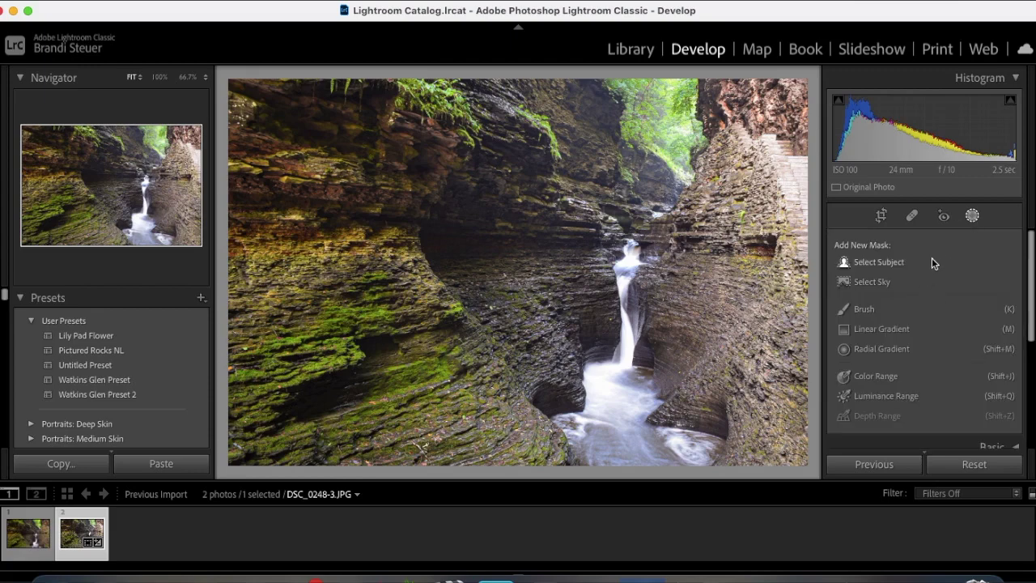
With Spot Removal, clone out the stone stairs along the right cliff edge and upper cliff.
click(911, 217)
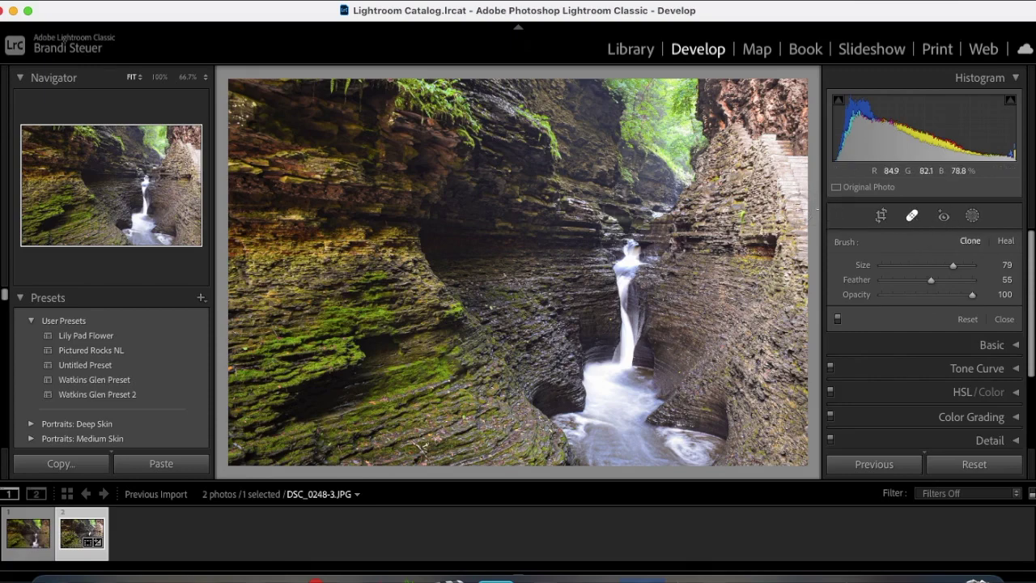
mouse_move(798, 258)
mouse_down()
mouse_move(802, 202)
mouse_move(802, 215)
mouse_up()
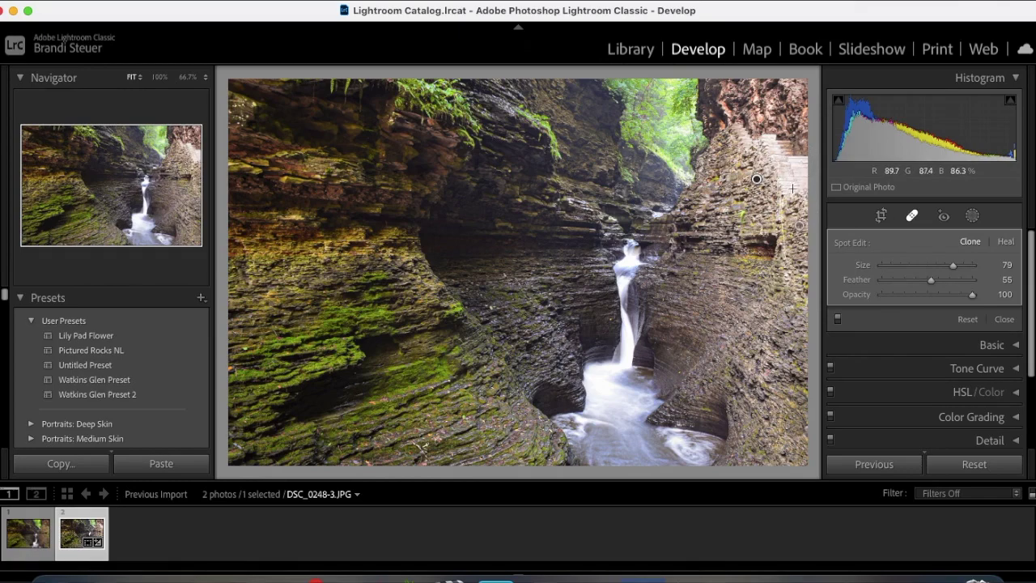
drag(822, 199, 824, 202)
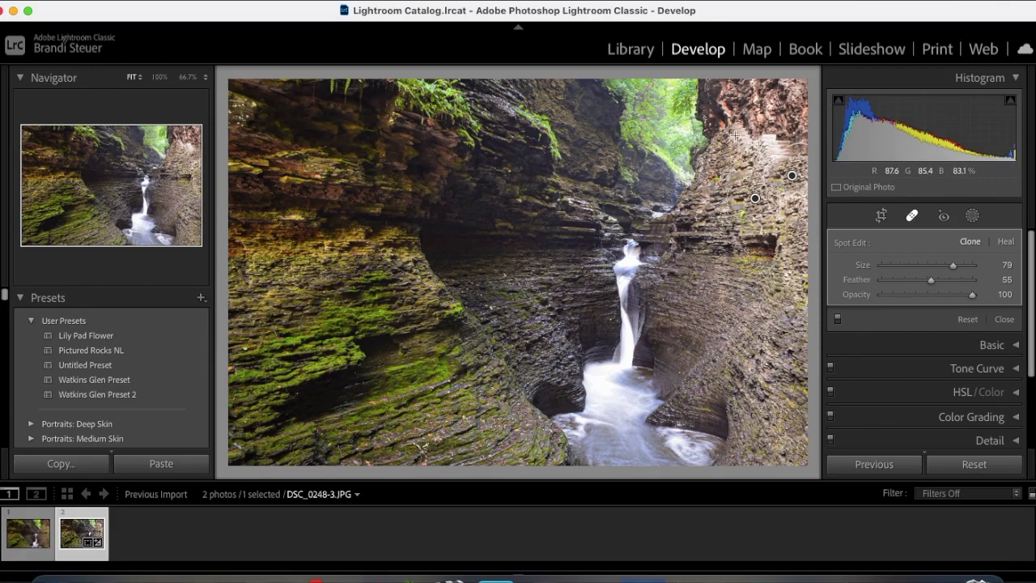
drag(777, 154, 742, 139)
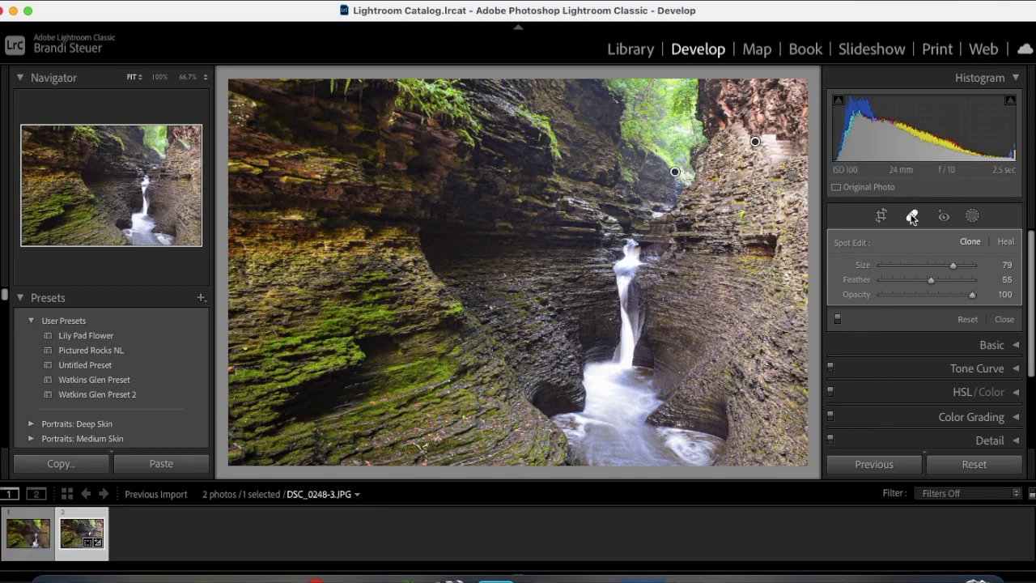
Review the clone result, reselect the upper-right clone spot, then close Spot Removal.
click(912, 217)
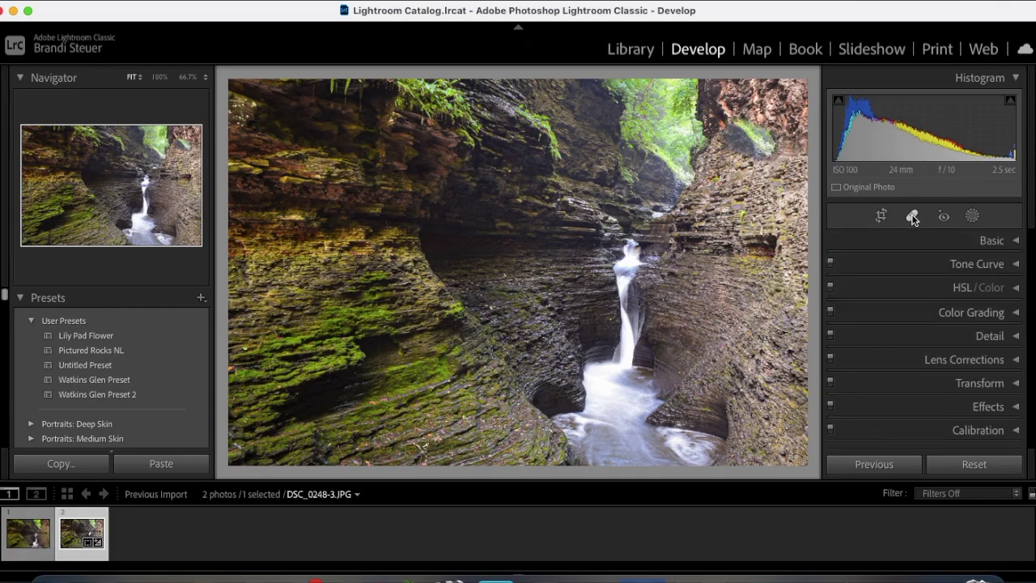
click(912, 217)
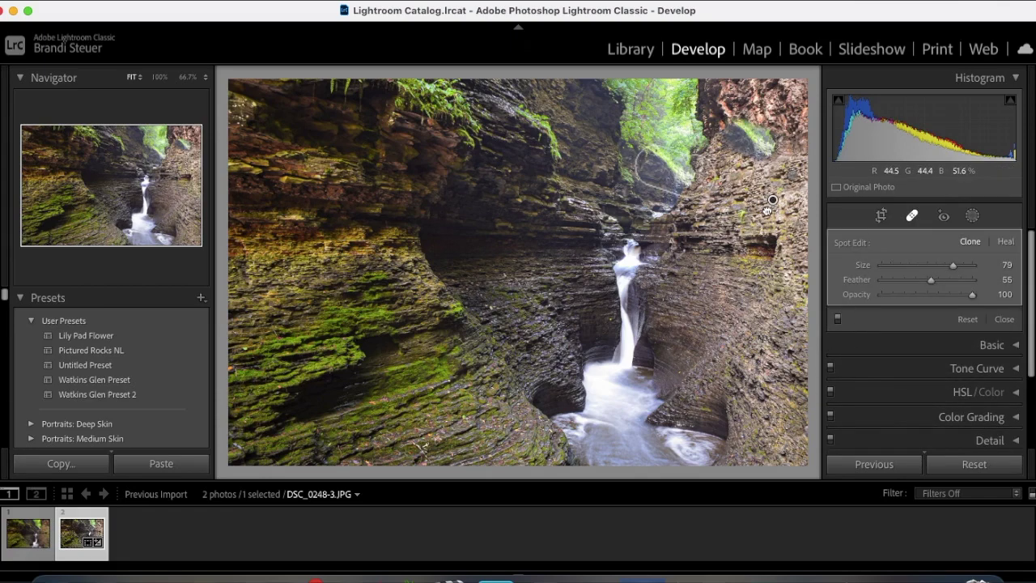
click(768, 206)
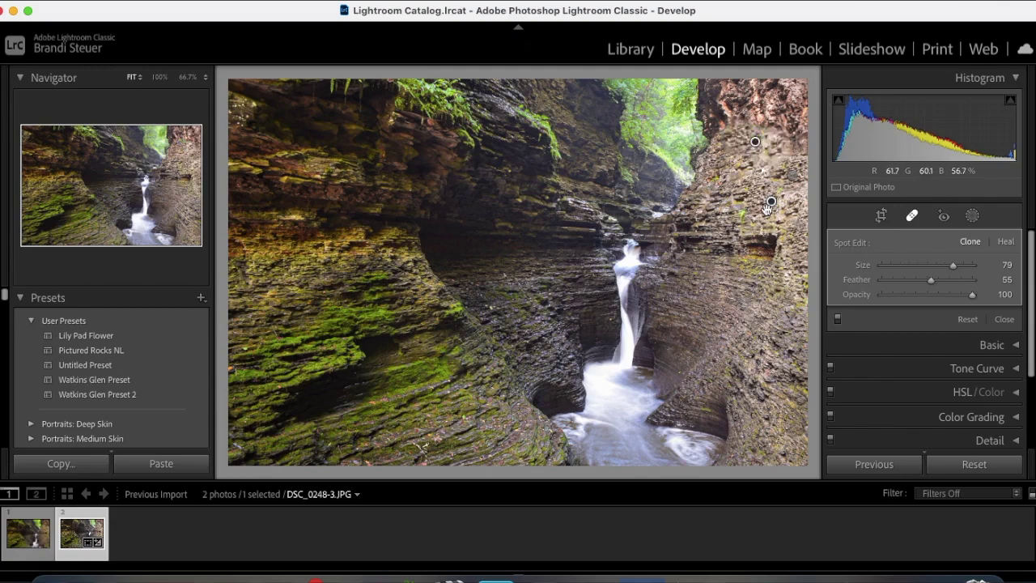
click(909, 215)
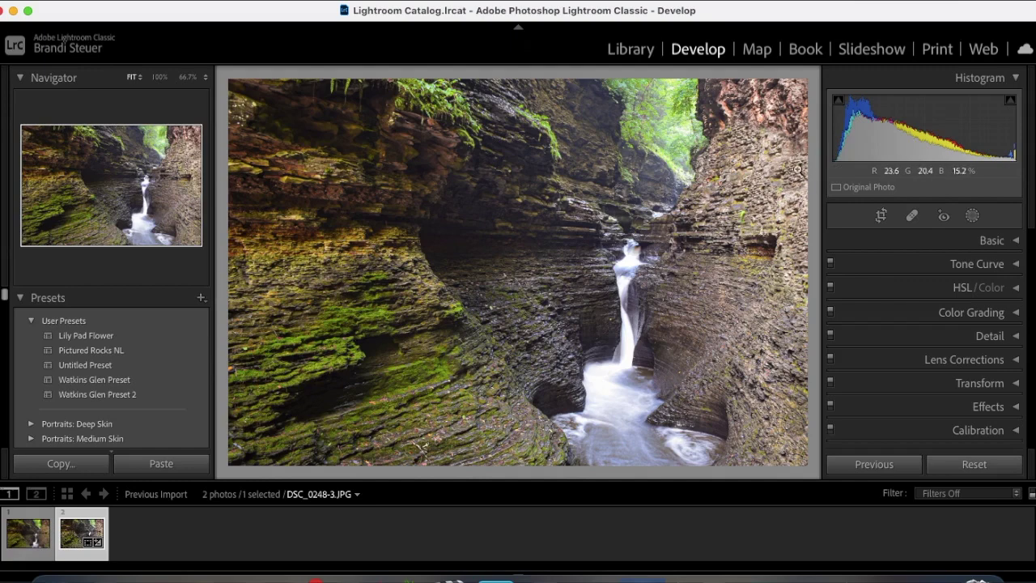
click(971, 216)
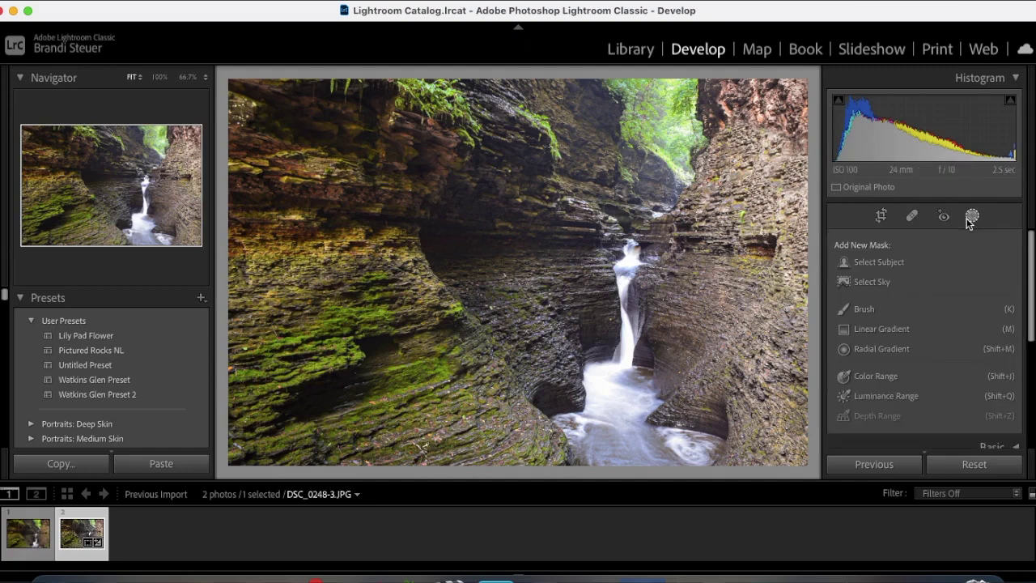
Paint a new brush mask over the waterfall's lower pool.
click(875, 310)
mouse_move(617, 395)
mouse_down()
mouse_move(602, 370)
mouse_move(598, 397)
mouse_move(609, 417)
mouse_move(603, 438)
mouse_move(664, 457)
mouse_move(697, 449)
mouse_move(700, 434)
mouse_move(632, 447)
mouse_move(577, 420)
mouse_move(640, 410)
mouse_move(650, 400)
mouse_move(633, 368)
mouse_up()
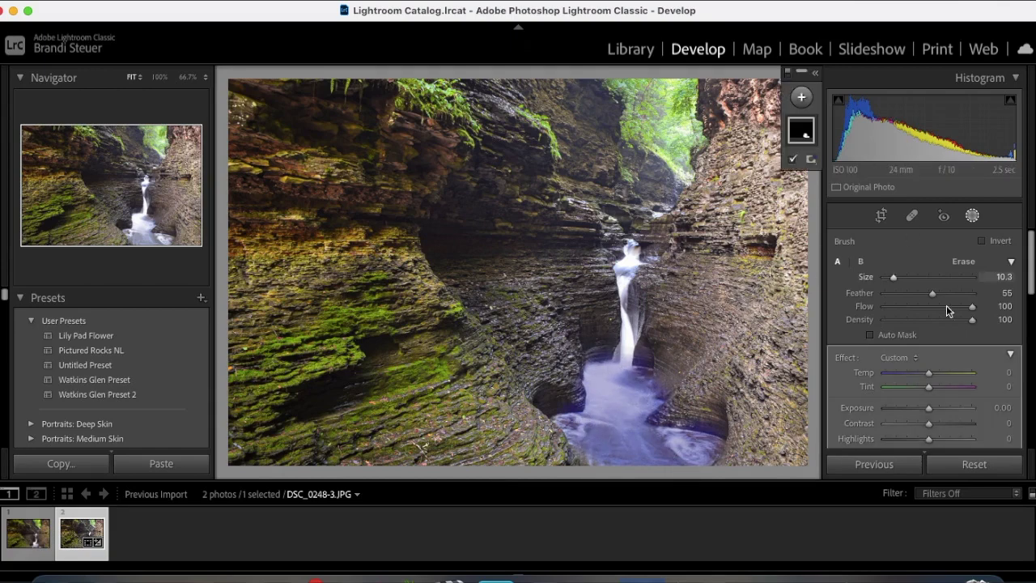
scroll(904, 317, down, 5)
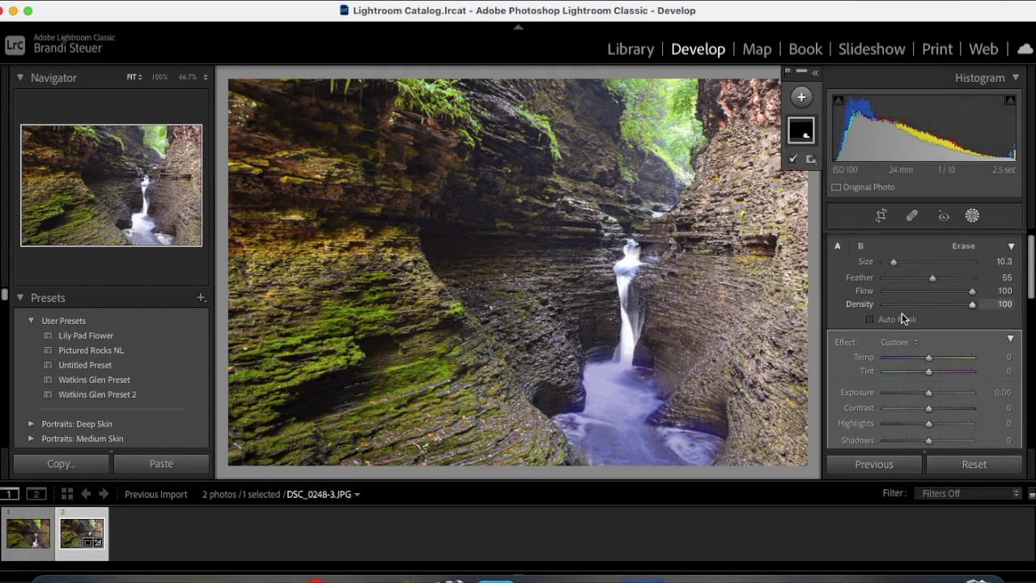
scroll(904, 317, up, 1)
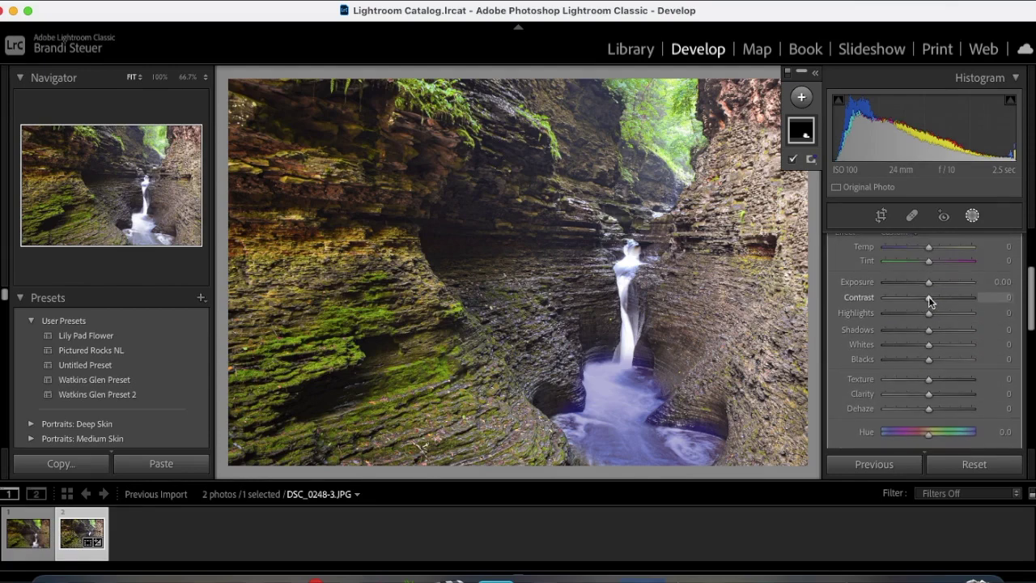
Try the pool mask at Exposure -4.00, then reset Exposure back to 0.
drag(929, 283, 885, 282)
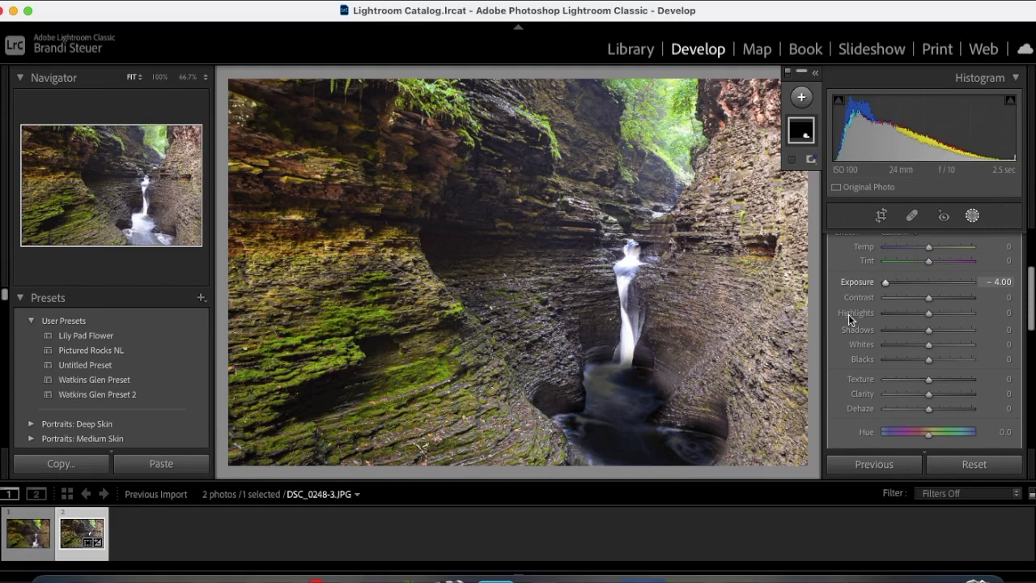
double_click(866, 295)
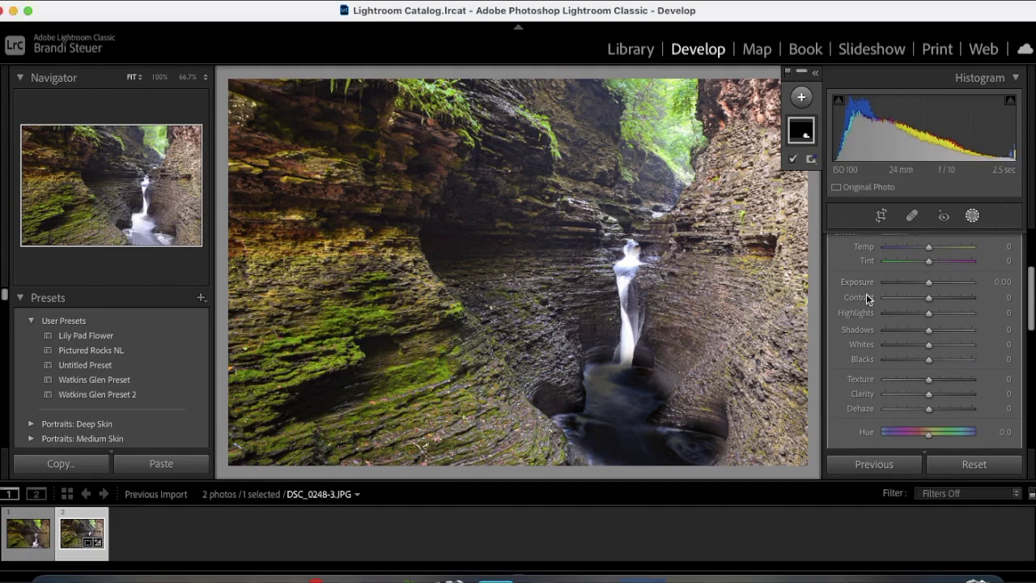
scroll(884, 408, down, 5)
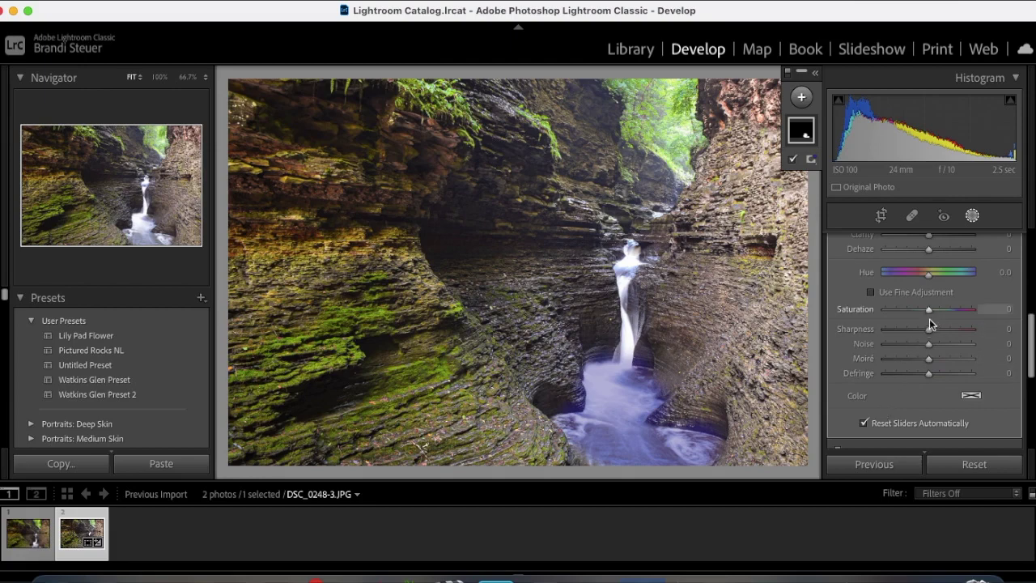
scroll(941, 267, up, 3)
scroll(942, 267, up, 10)
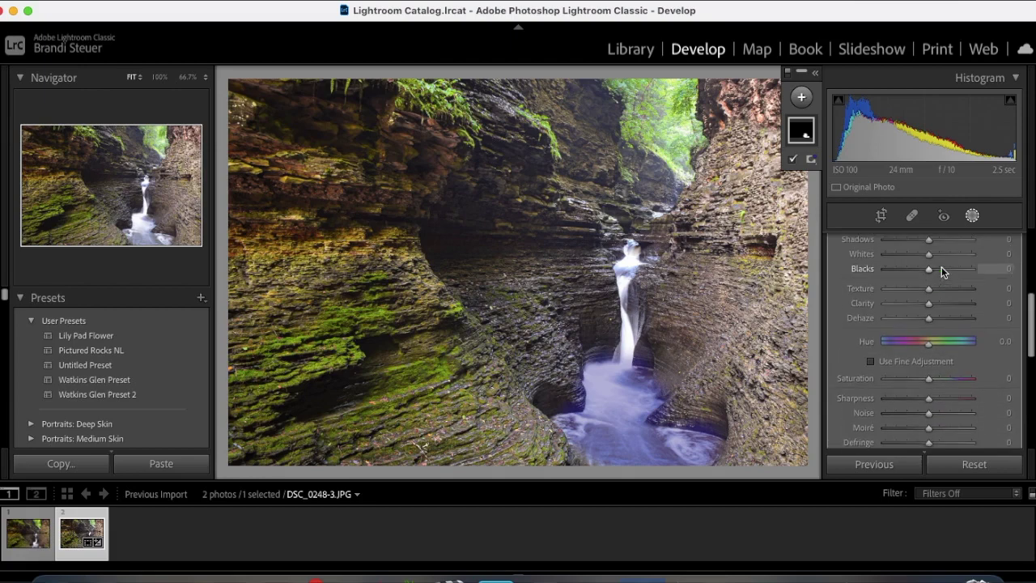
Add a Luminance Range sampled from the waterfall and narrow it to 85/94–100/100.
right_click(794, 135)
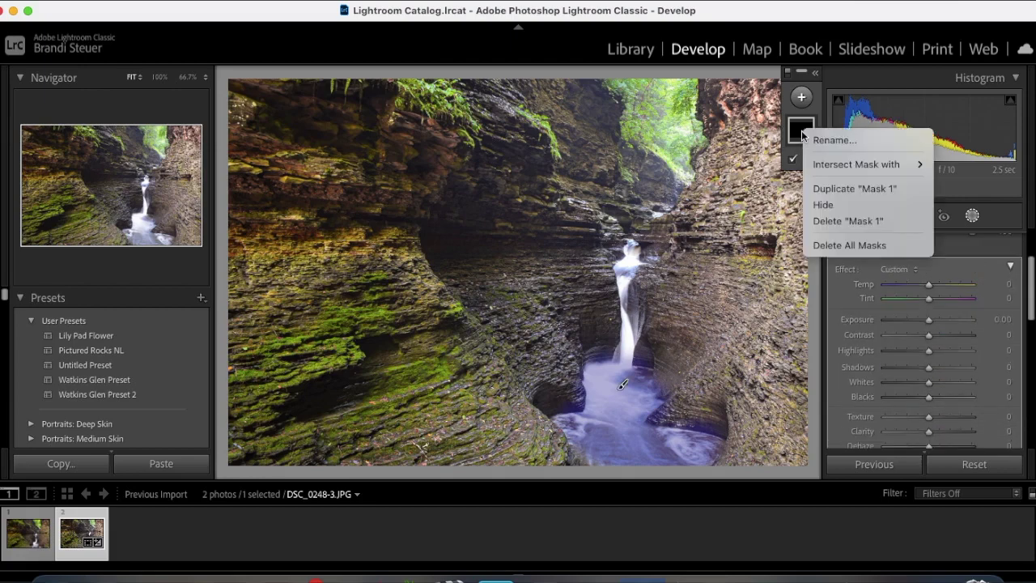
key(Escape)
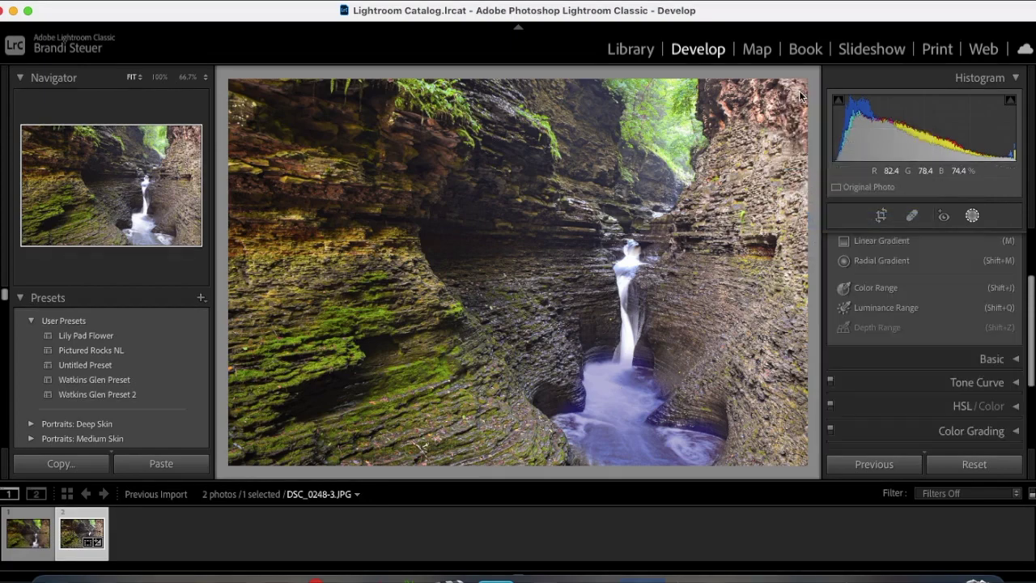
scroll(907, 283, up, 2)
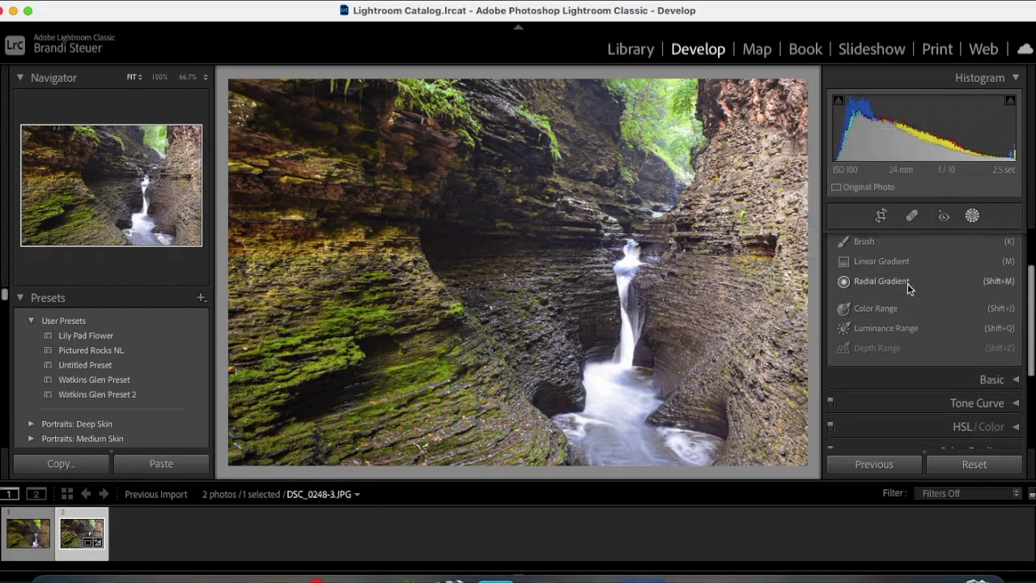
click(884, 335)
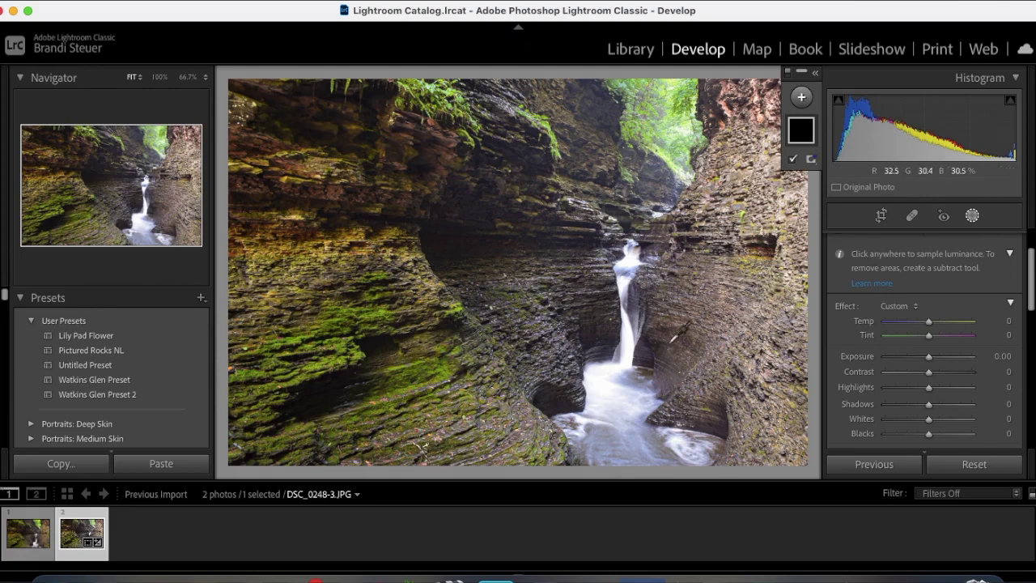
click(627, 344)
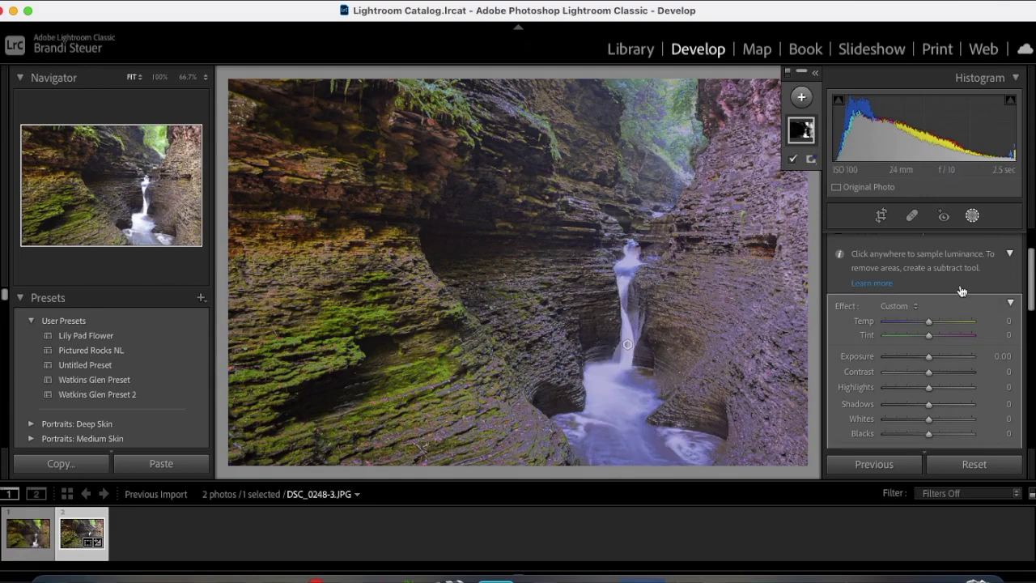
scroll(961, 292, up, 3)
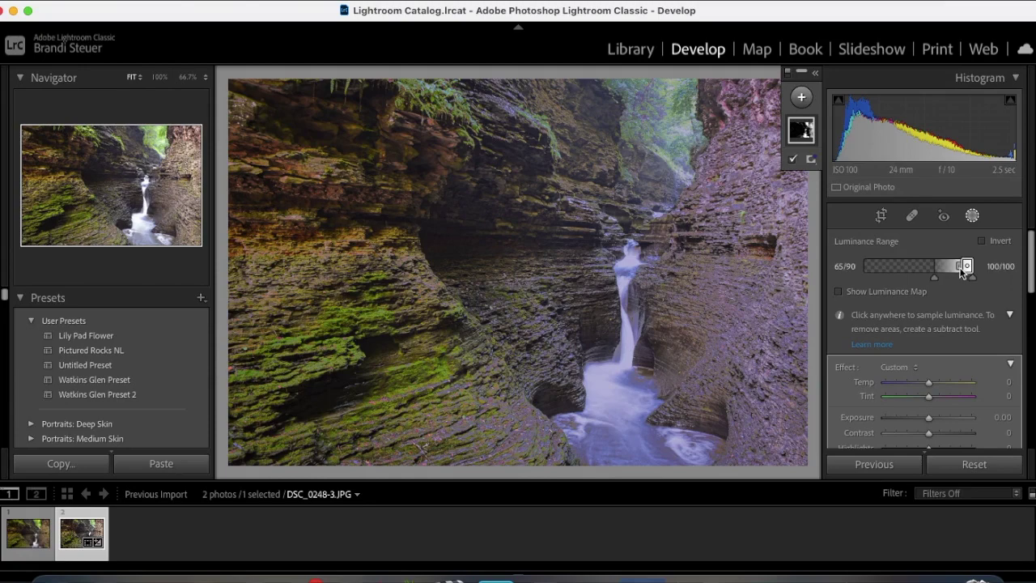
mouse_move(960, 269)
mouse_down()
mouse_move(945, 275)
mouse_move(953, 279)
mouse_up()
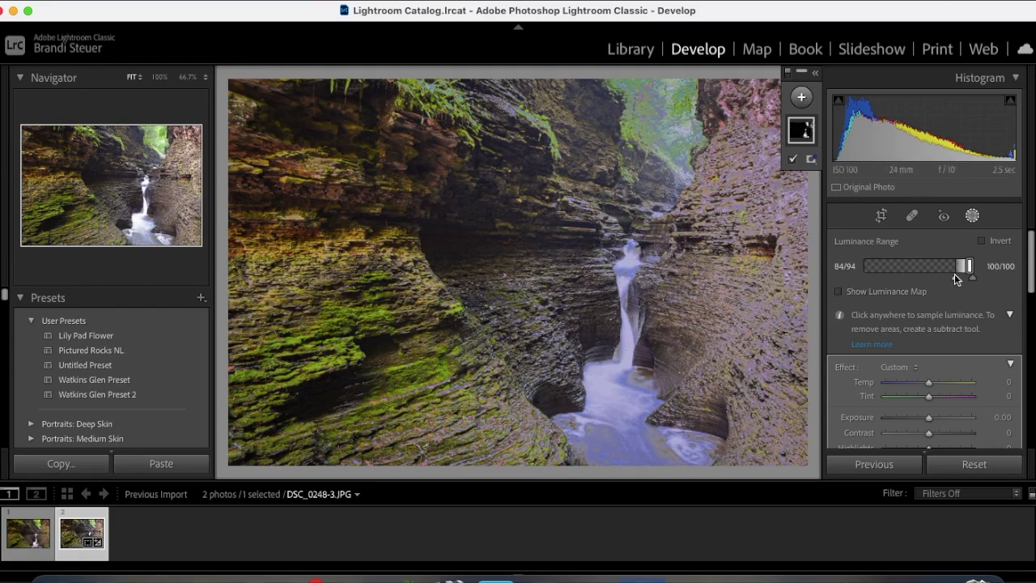
drag(955, 275, 955, 275)
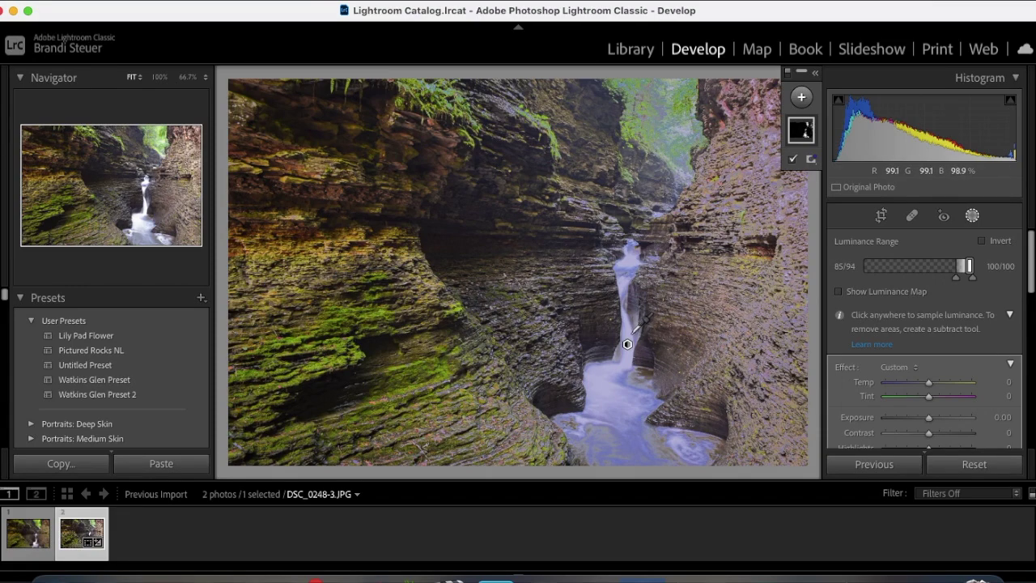
Hide the luminance mask, then delete Mask 1.
right_click(802, 130)
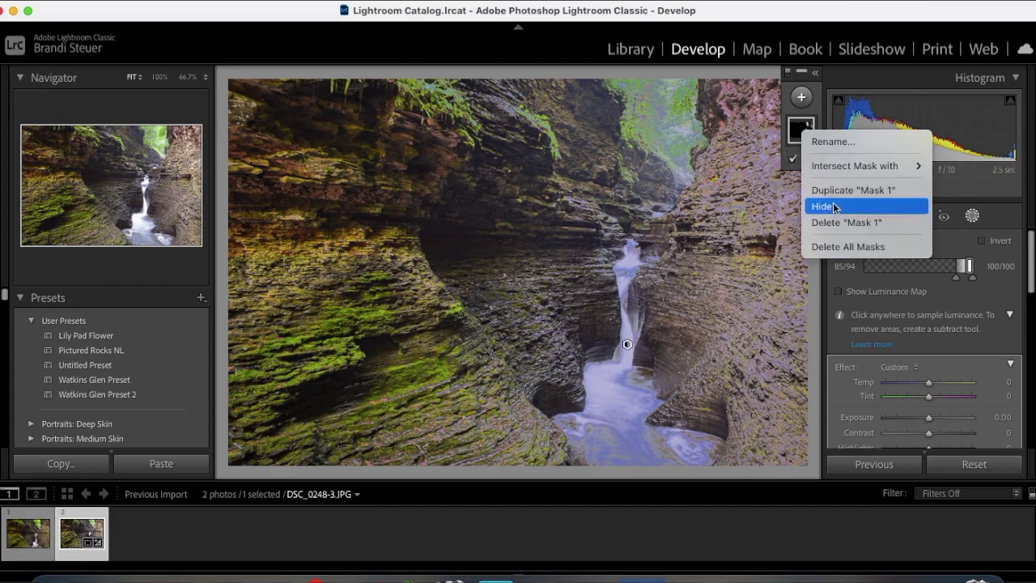
click(836, 208)
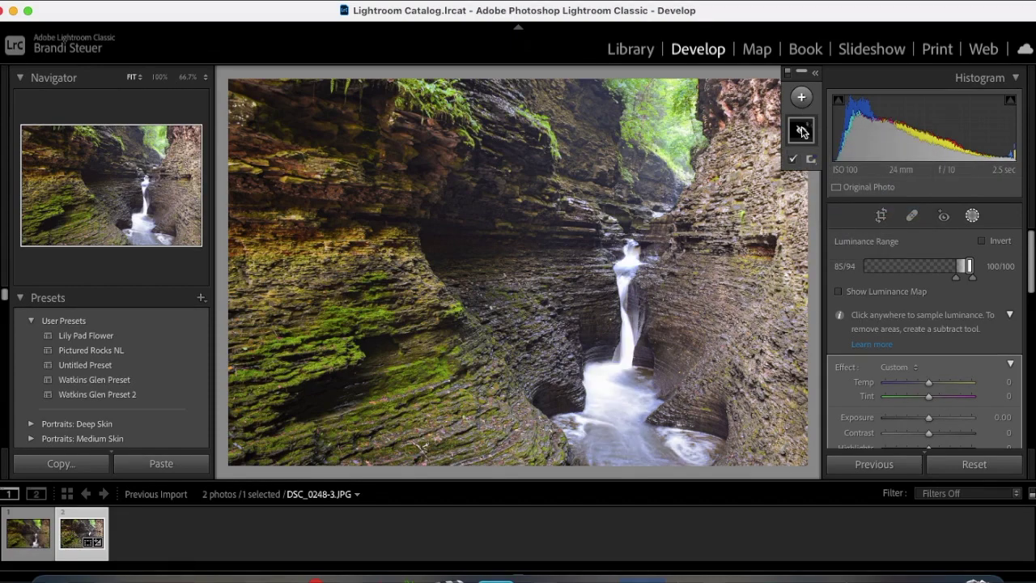
right_click(802, 131)
click(856, 217)
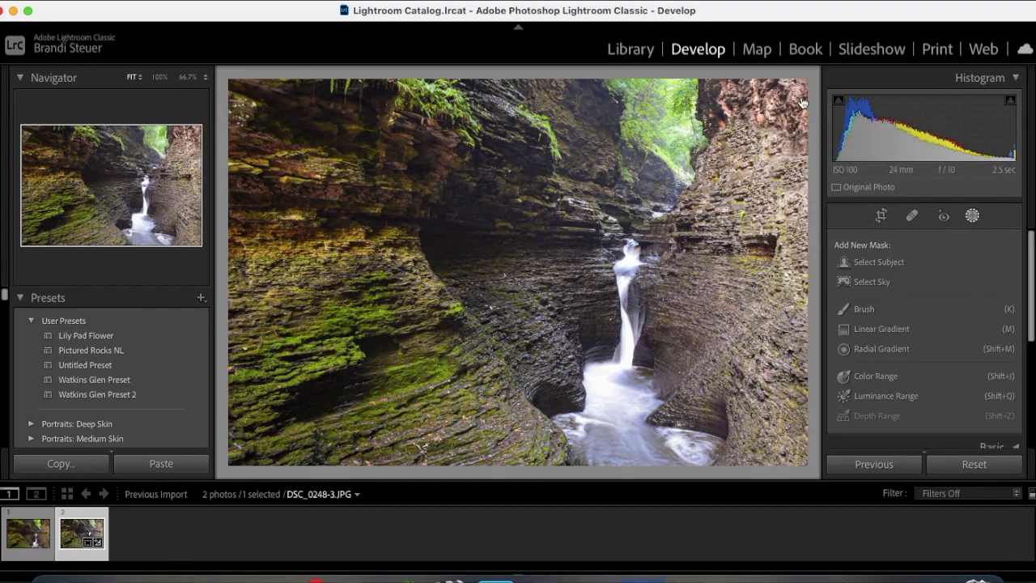
Brighten the lower-left moss with a tilted radial gradient mask at Exposure 0.44.
click(880, 350)
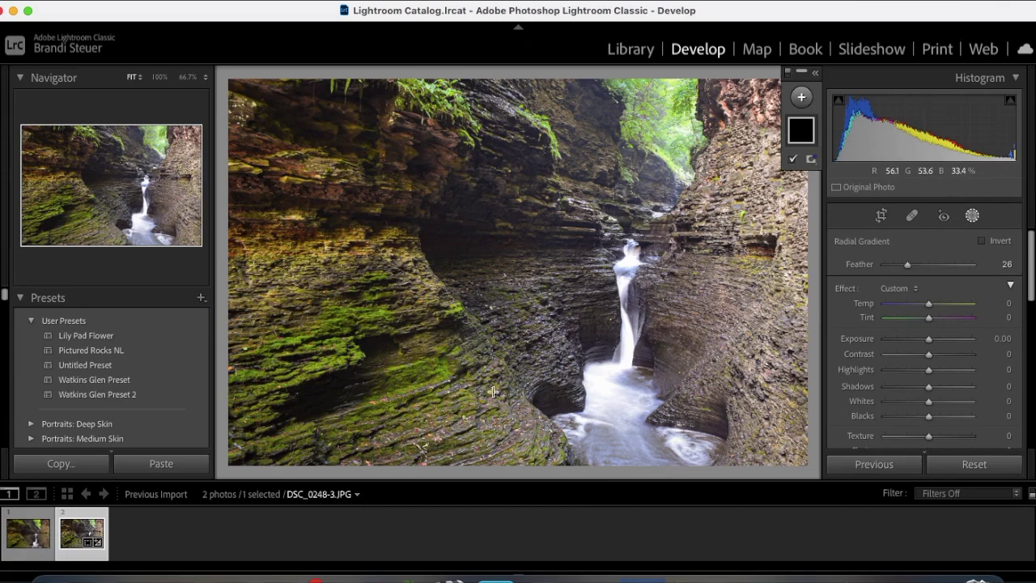
drag(332, 333, 282, 383)
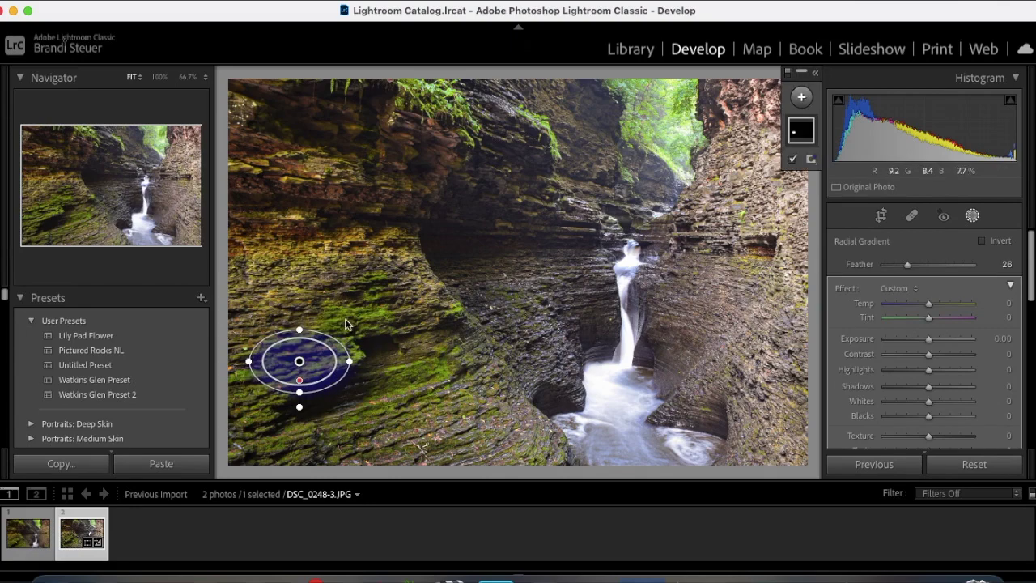
drag(343, 321, 334, 316)
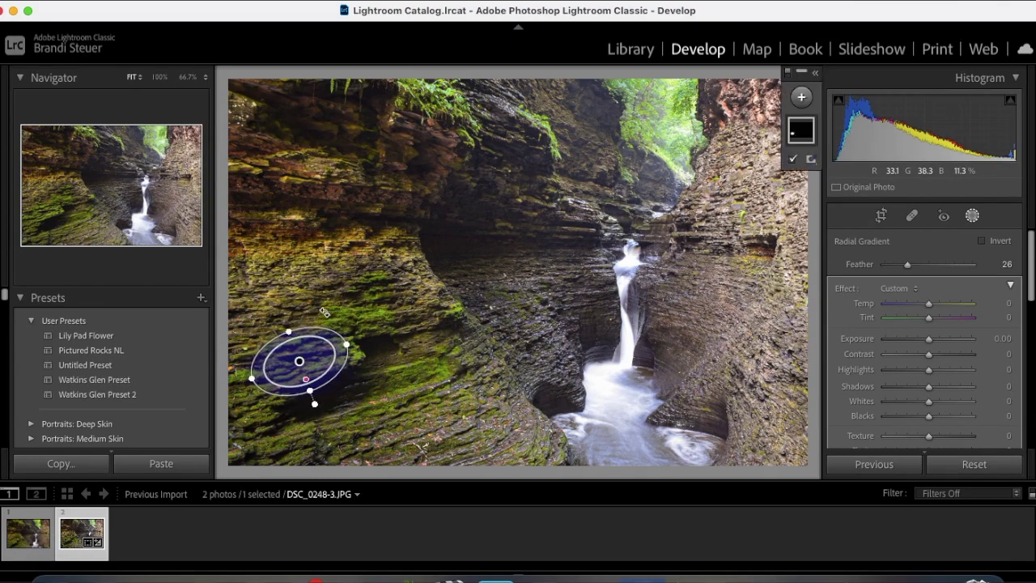
drag(300, 362, 310, 356)
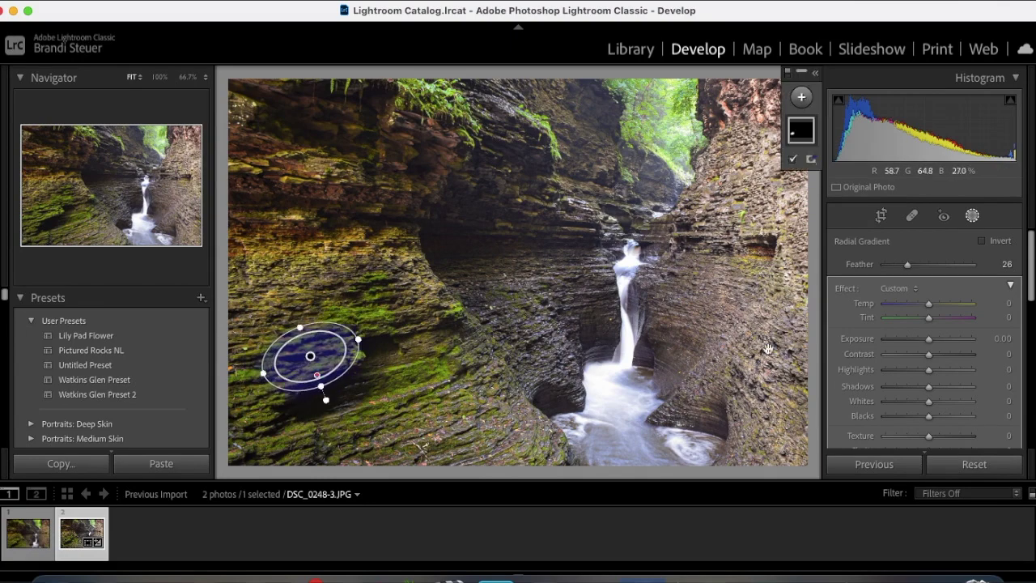
drag(930, 337, 934, 339)
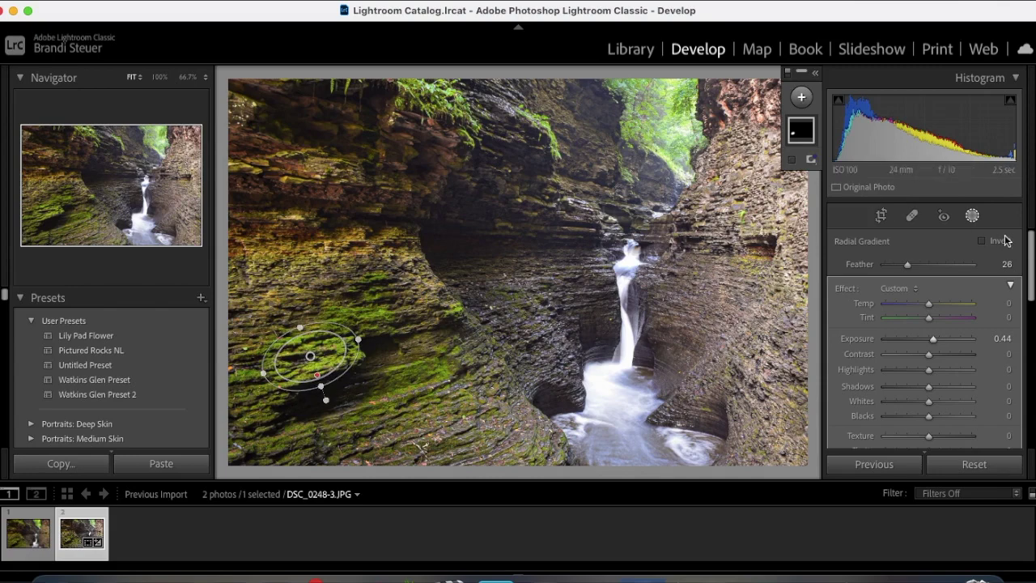
Close masking, briefly reopen the masks to review them, and close again.
click(972, 217)
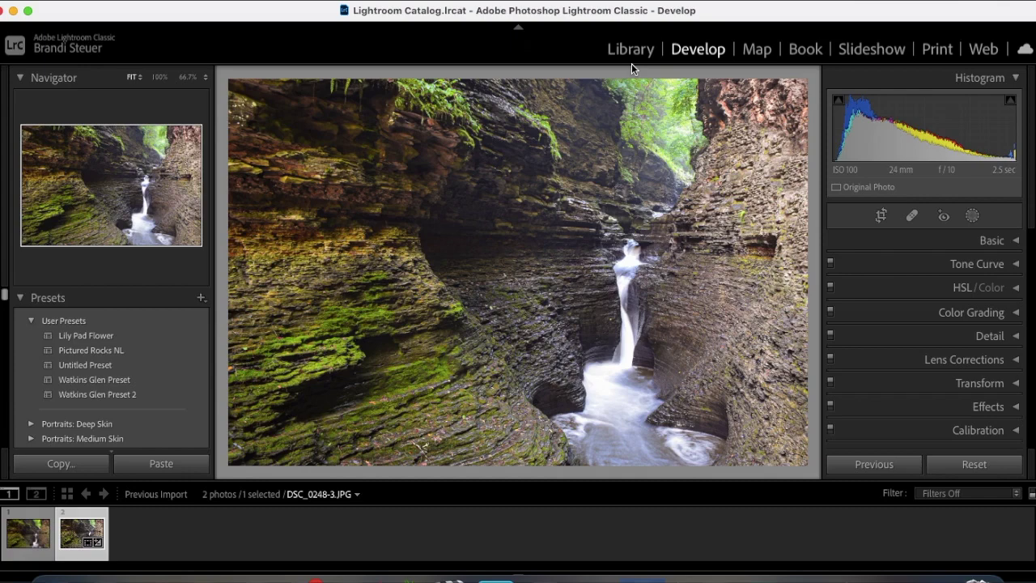
click(973, 216)
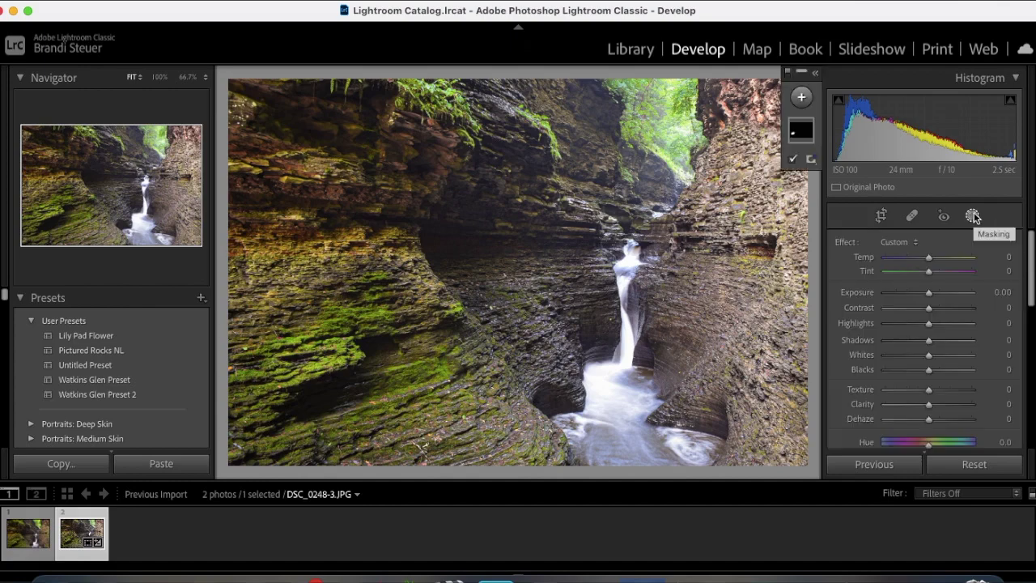
click(972, 216)
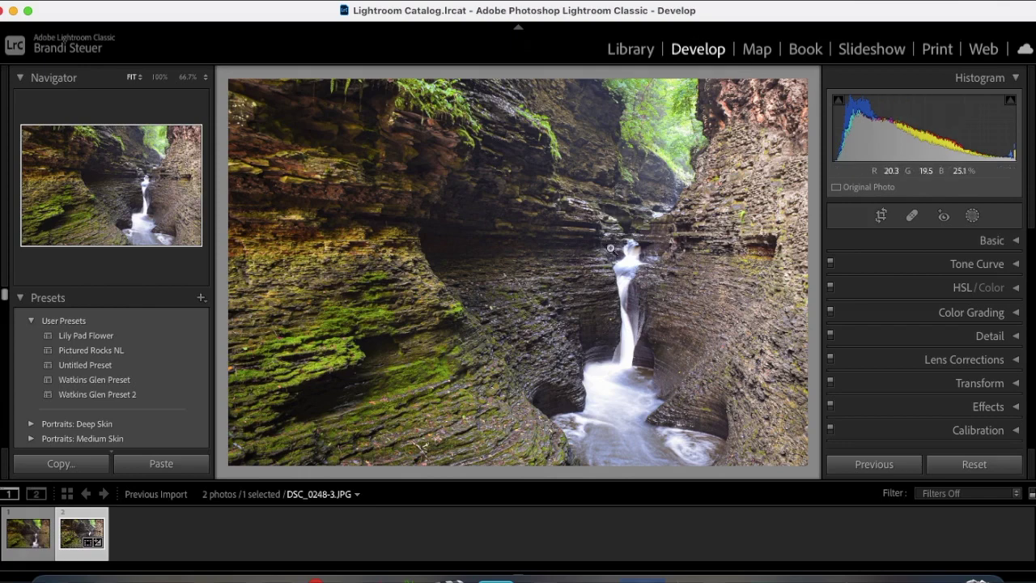
Open the finished DSC_0248-2 in Develop and view its Before version.
click(631, 53)
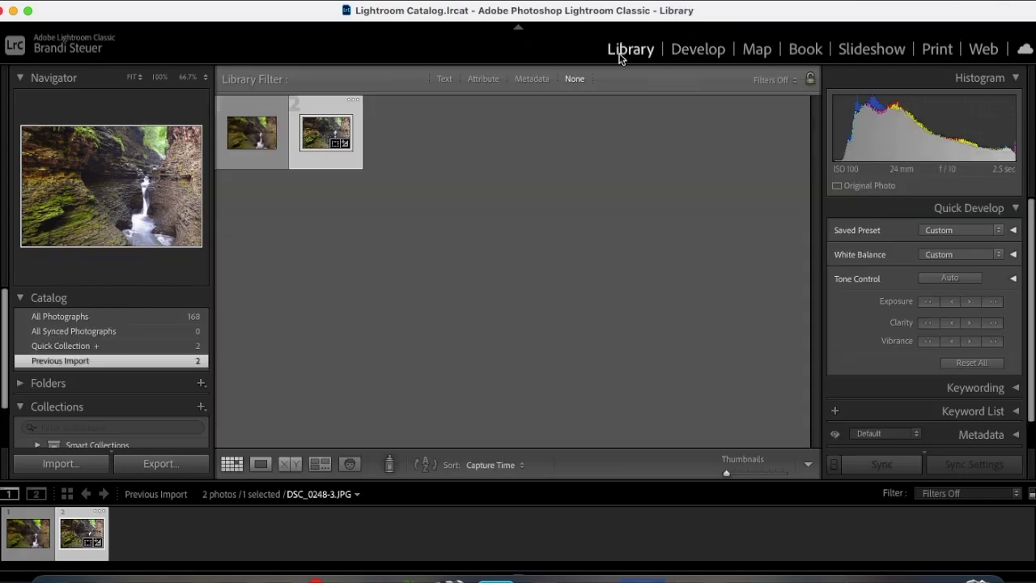
click(248, 131)
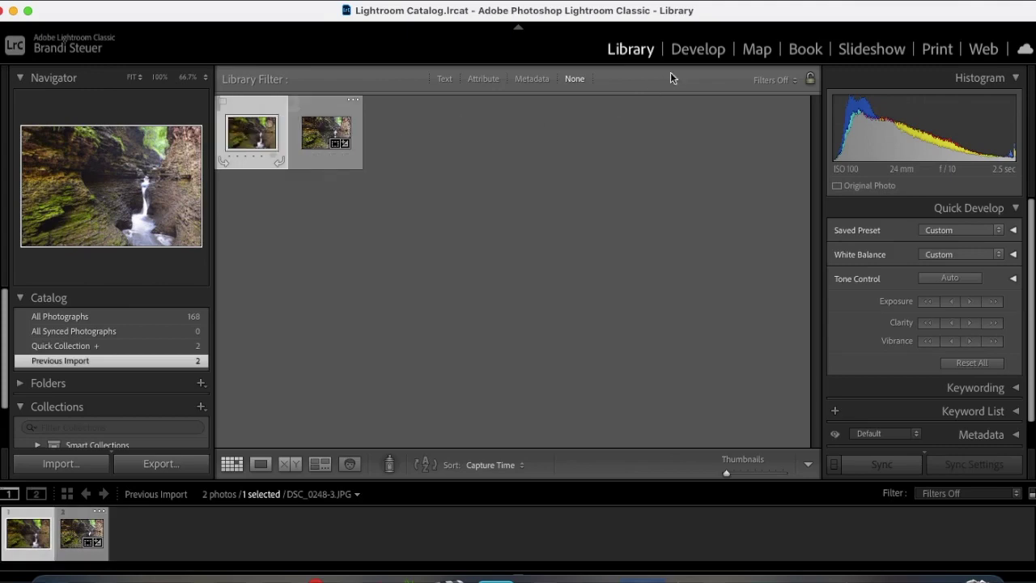
click(692, 51)
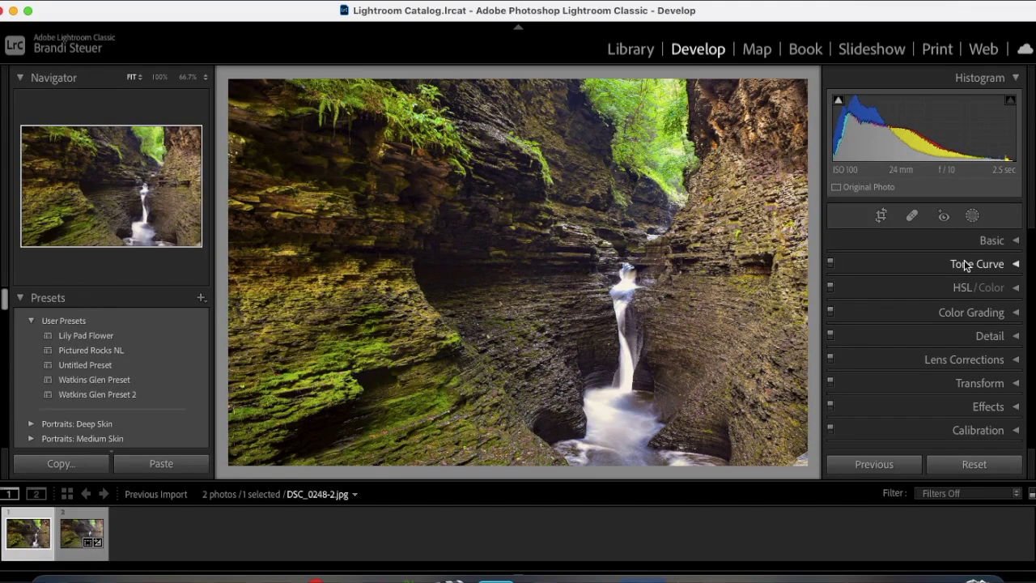
key(backslash)
key(backslash)
key(backslash)
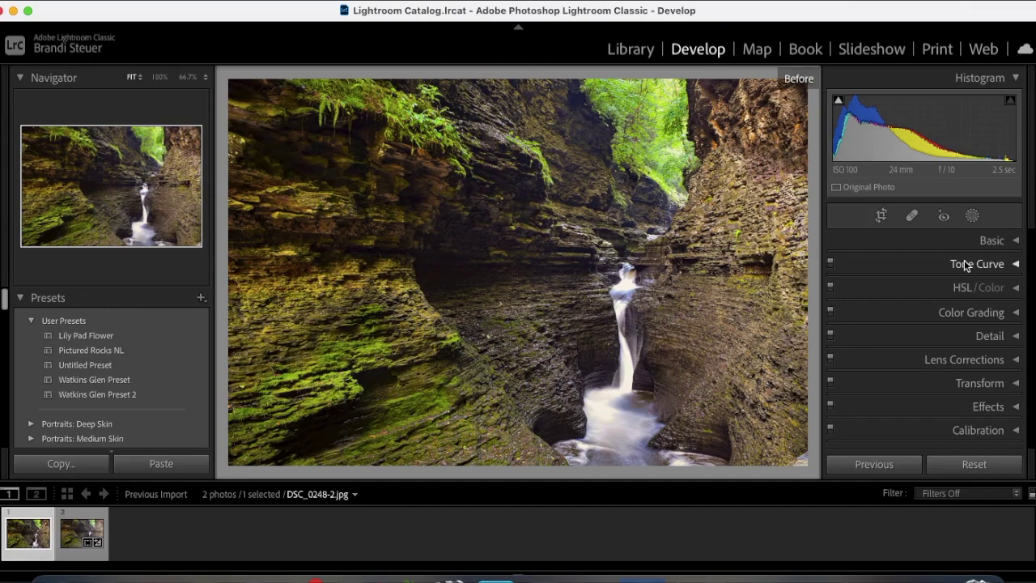
Compare the DSC_0248-3 edit with its Before view, then return to the Library grid.
click(639, 53)
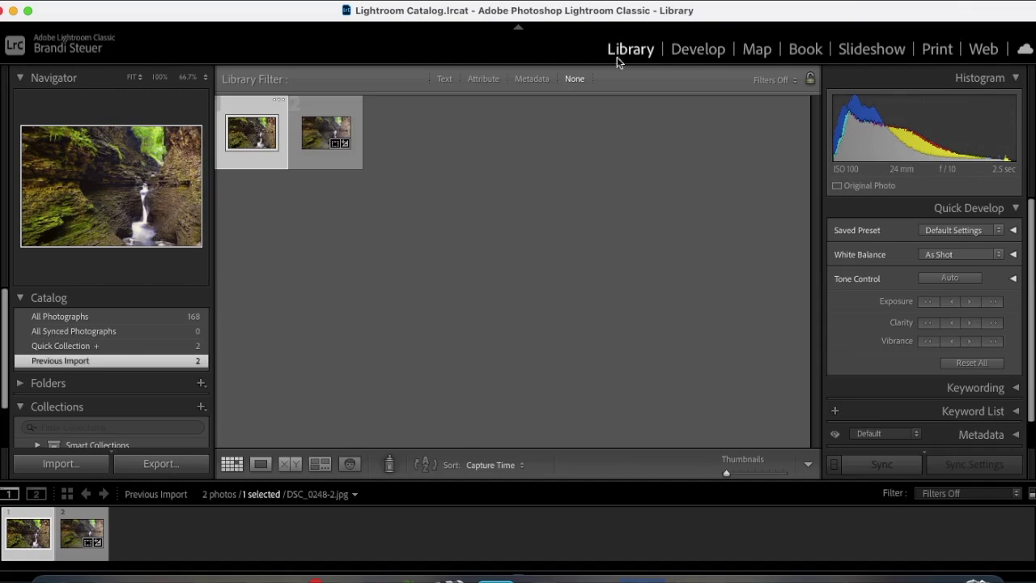
click(317, 127)
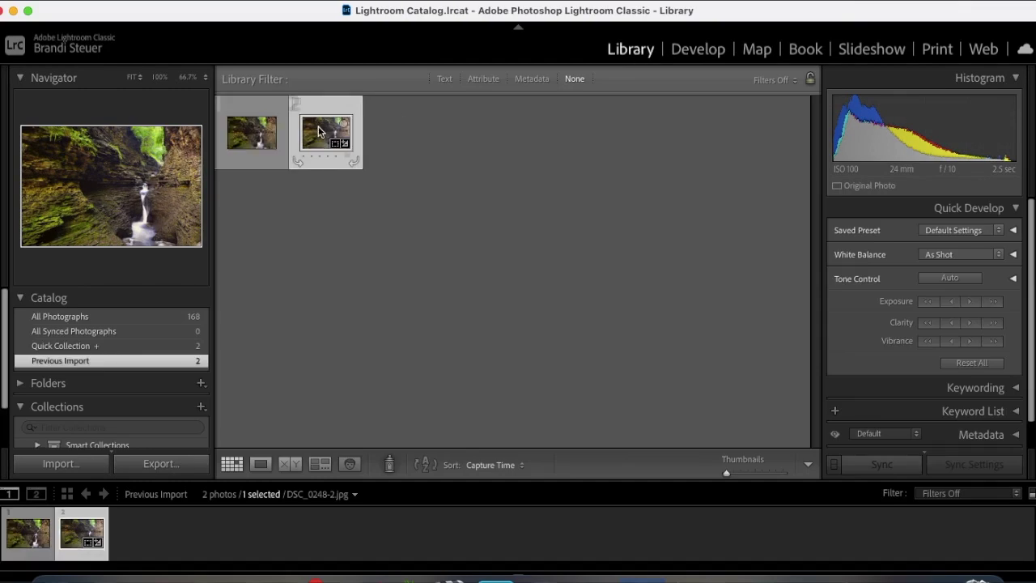
click(697, 50)
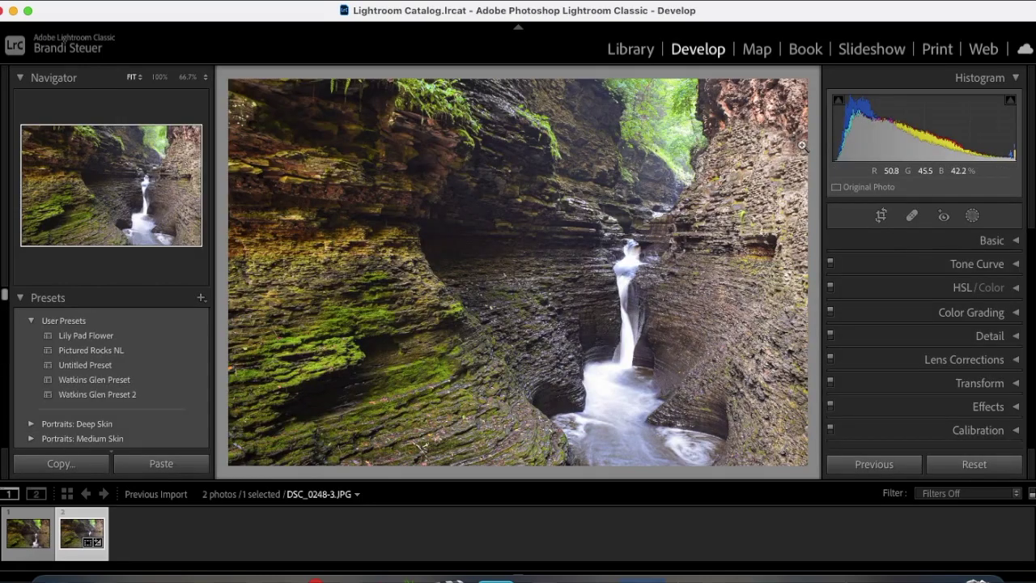
key(backslash)
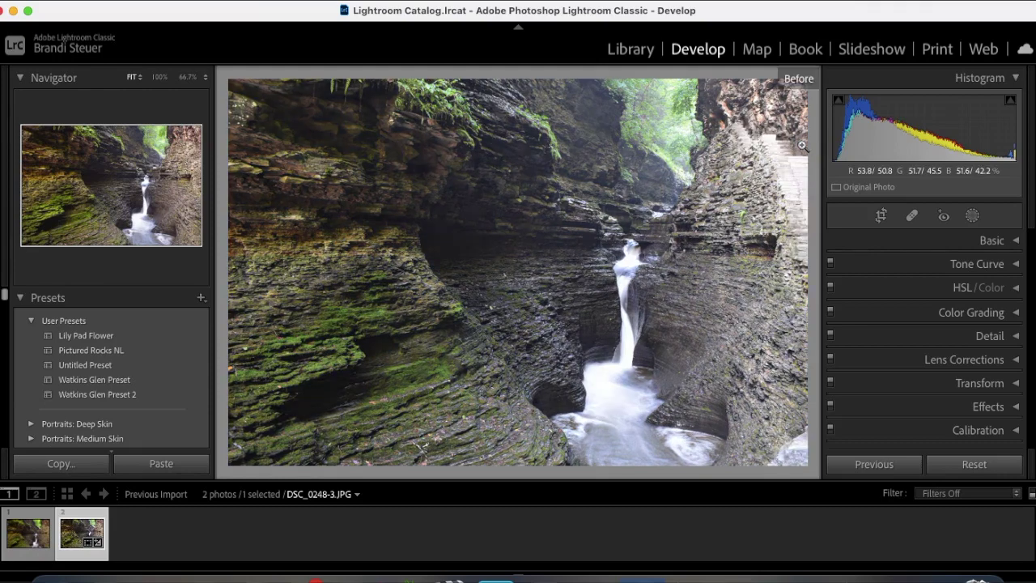
key(backslash)
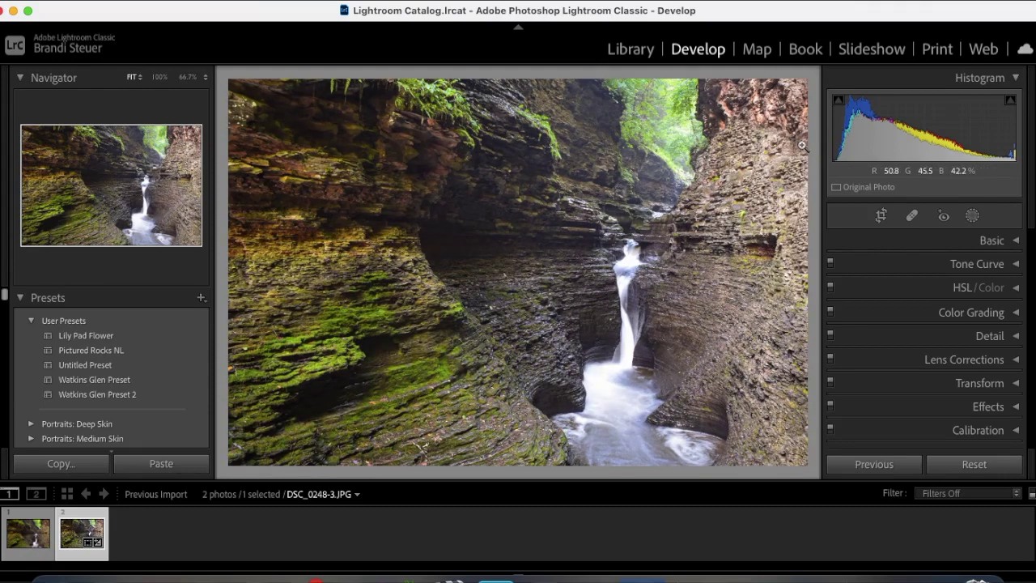
click(629, 49)
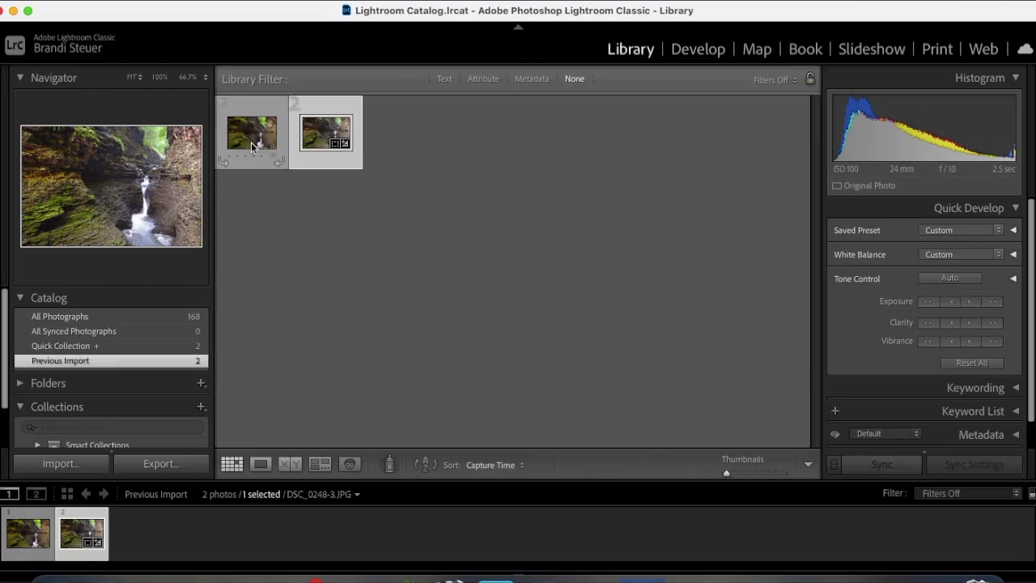
Open DSC_0248-2.jpg in Develop and check its History: Import and Watkins Glen Preset 2.
key(Left)
click(693, 50)
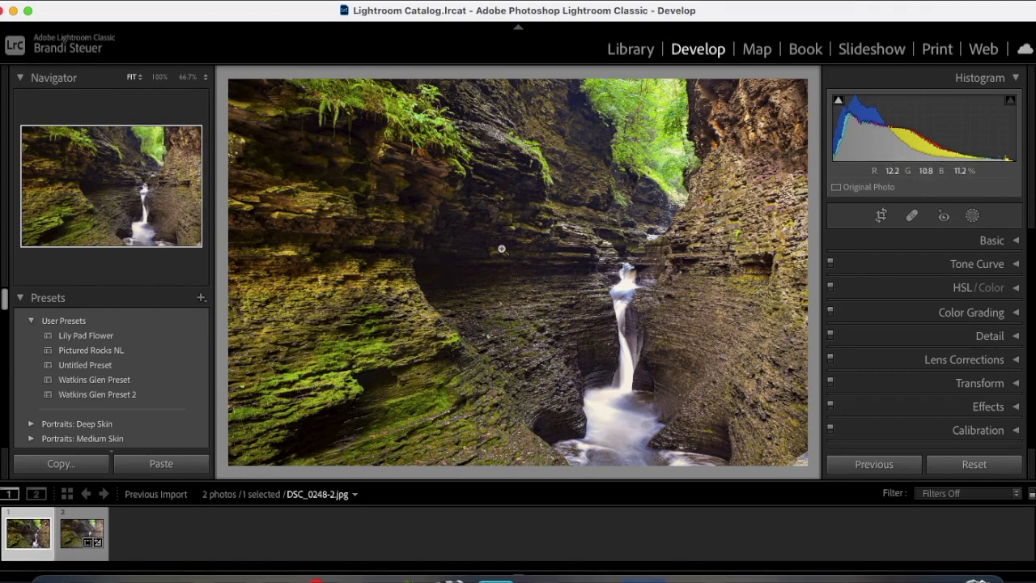
scroll(100, 359, down, 10)
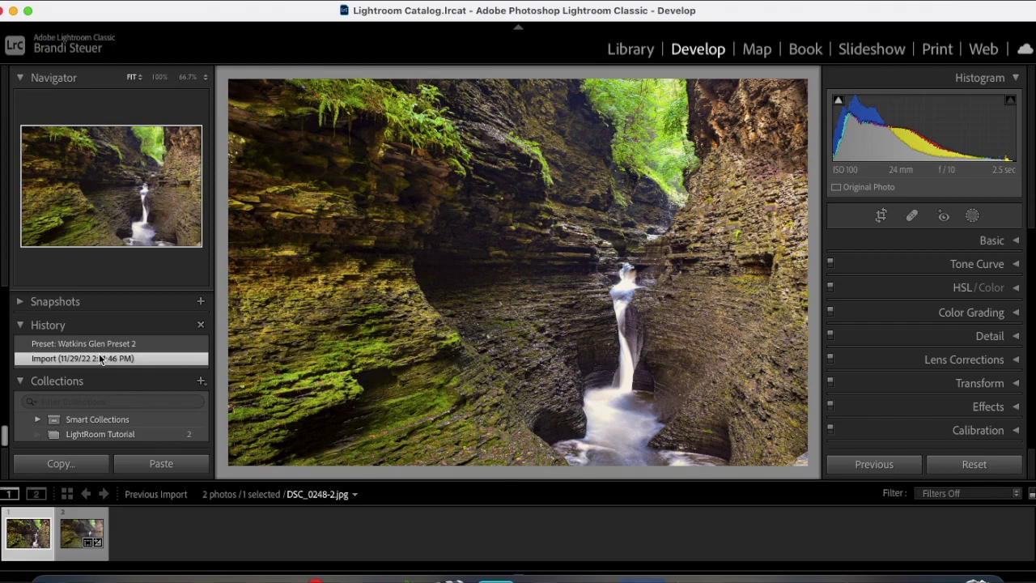
scroll(116, 356, up, 1)
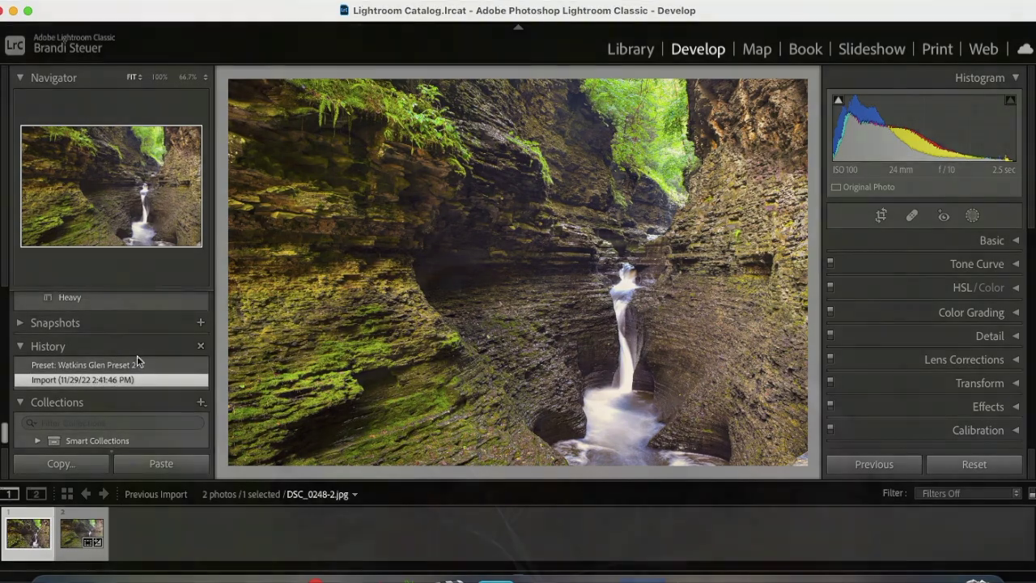